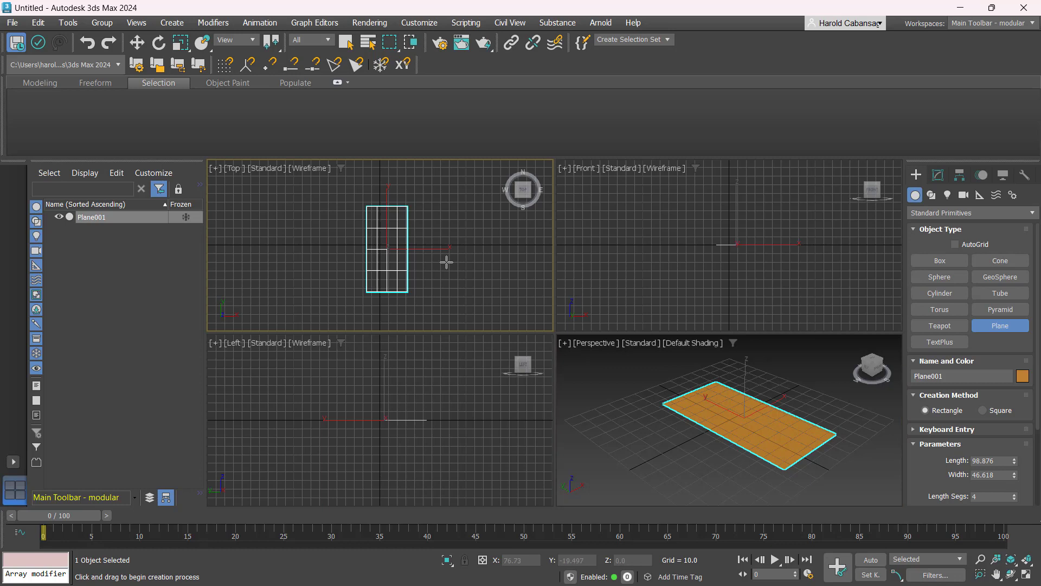
# - Set the plane's length and width to 200 and reset its length and width segments to 1
pyautogui.click(938, 174)
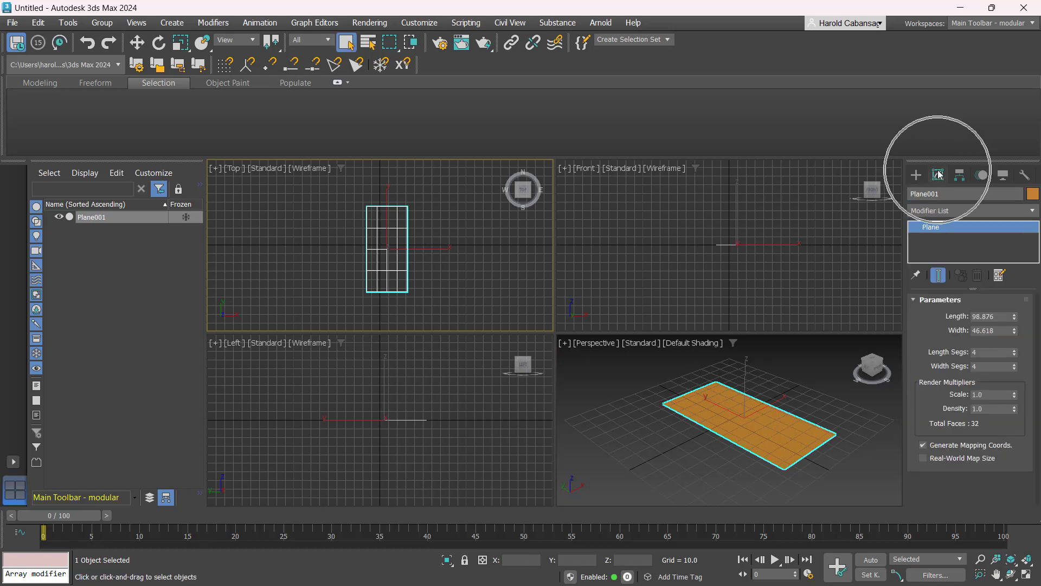
pyautogui.click(1002, 316)
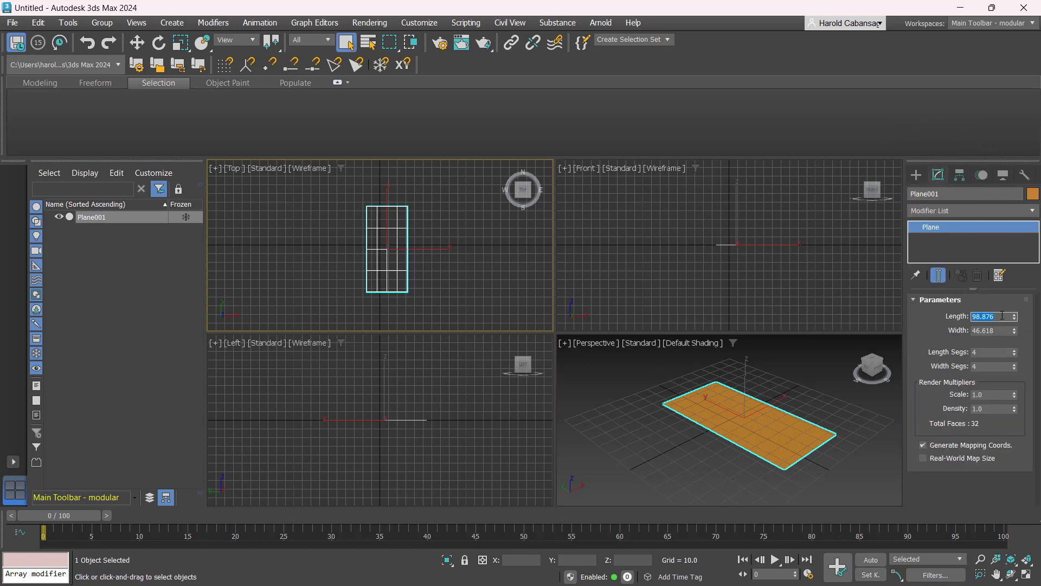
pyautogui.write('22')
pyautogui.write('0')
pyautogui.press('Tab')
pyautogui.write('20')
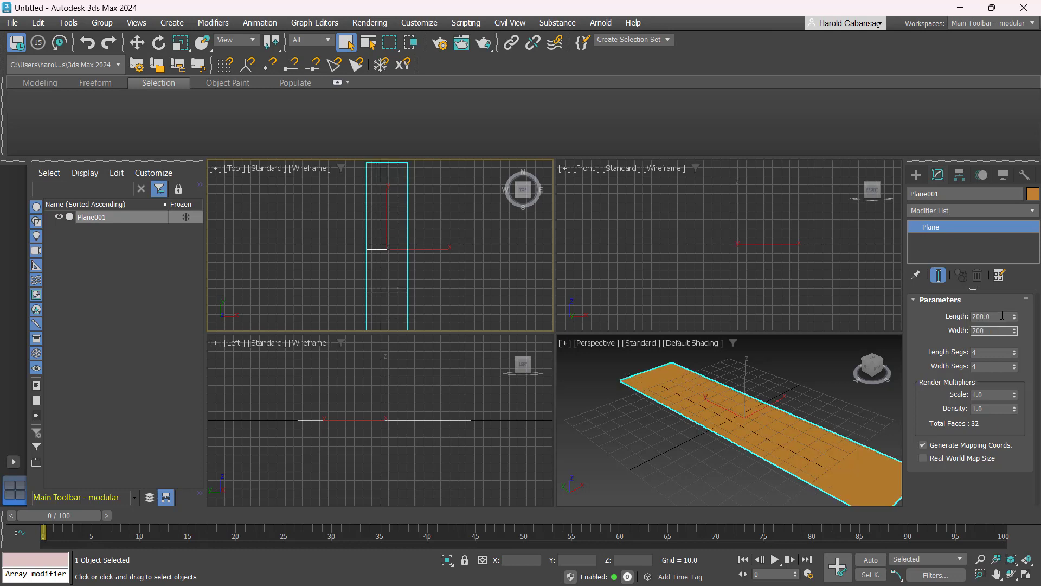
pyautogui.write('0')
pyautogui.press('Return')
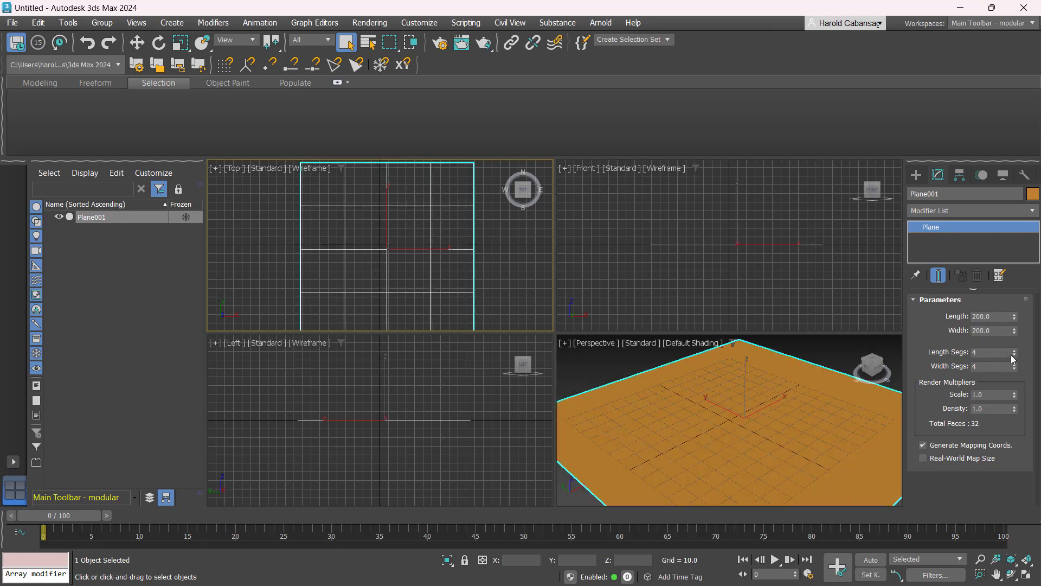
pyautogui.rightClick(1013, 357)
pyautogui.rightClick(1013, 370)
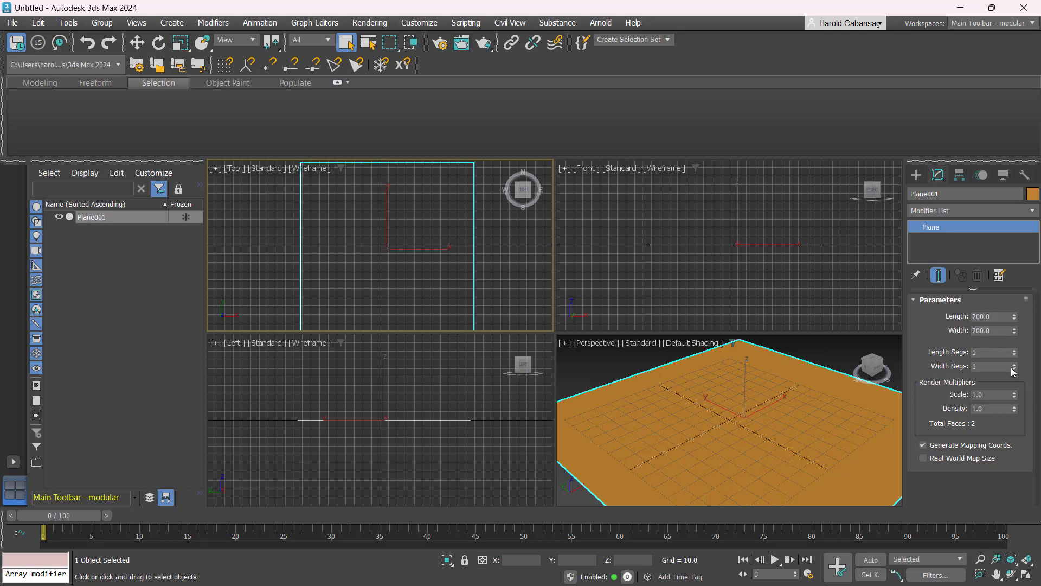
# - Center the plane at the world origin by zeroing its X and Y position with the Move tool
pyautogui.scroll(3, 472, 398)
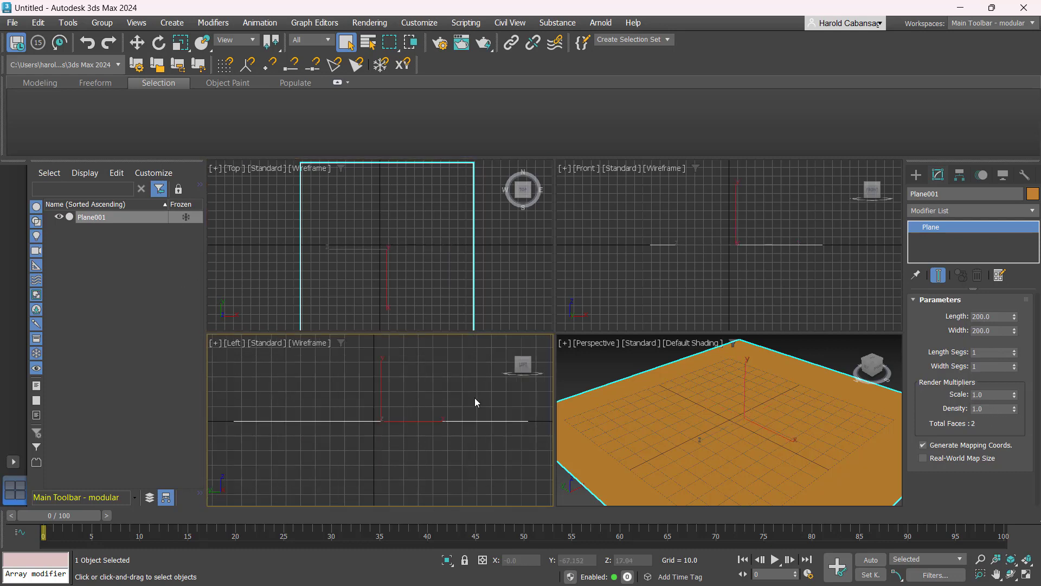
pyautogui.middleClick(405, 258)
pyautogui.press('z')
pyautogui.middleClick(662, 412)
pyautogui.press('z')
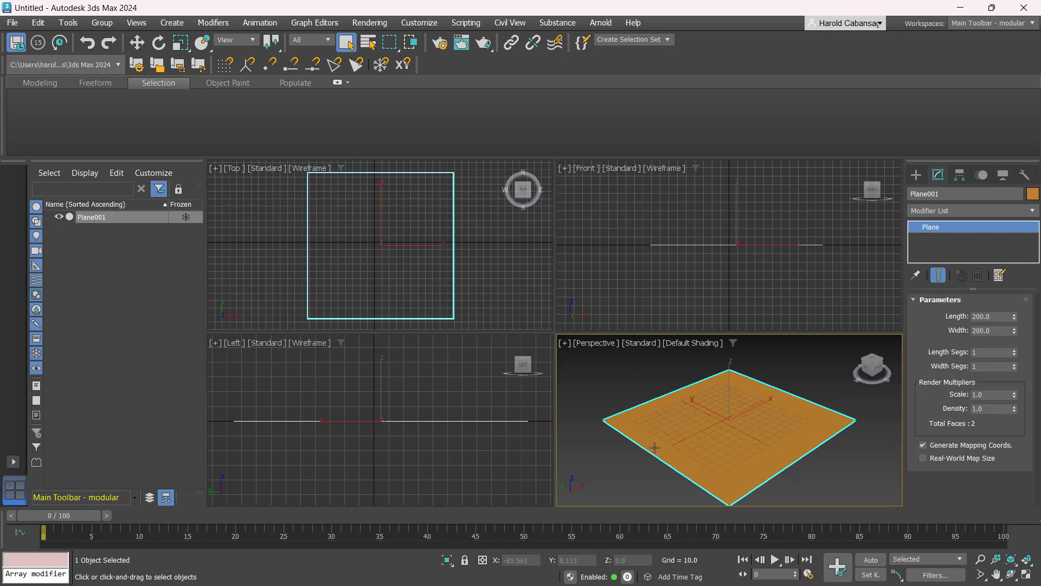
pyautogui.press('w')
pyautogui.rightClick(545, 561)
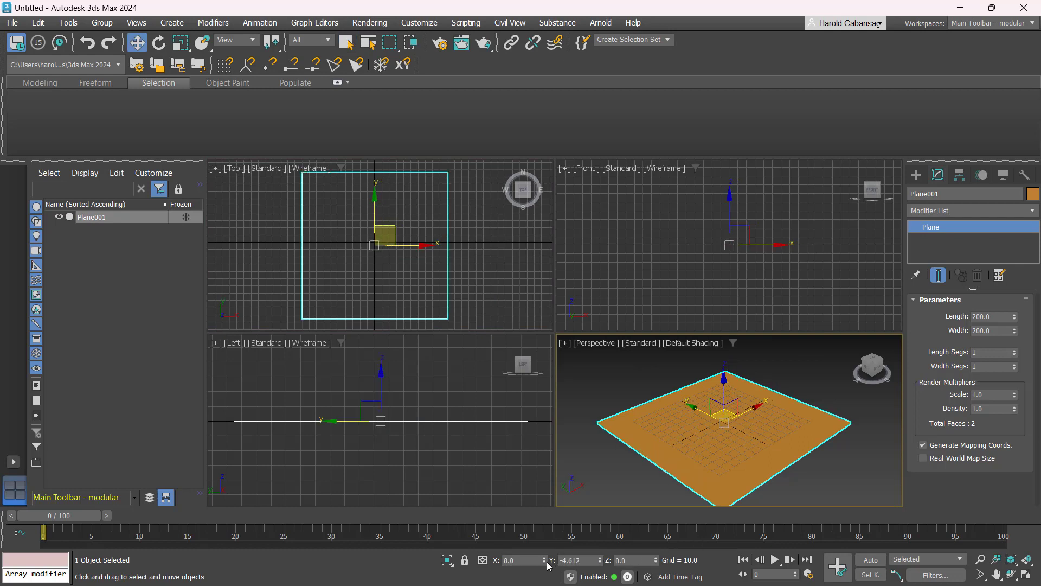
pyautogui.rightClick(599, 562)
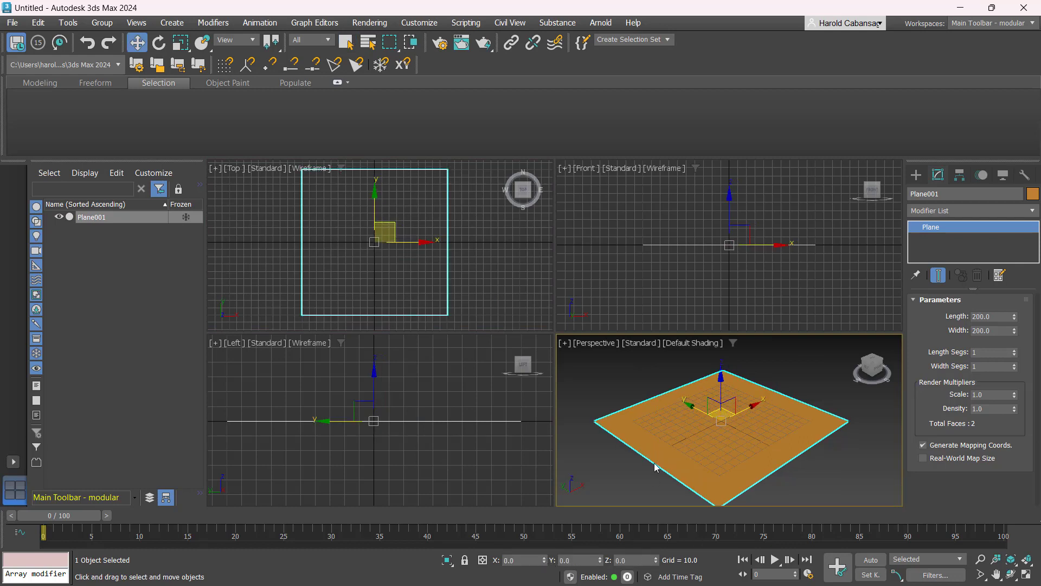
# - Maximize the perspective view and convert the plane to an Editable Poly
pyautogui.click(601, 457)
pyautogui.click(653, 399)
pyautogui.hotkey('alt', 'w')
pyautogui.keyDown('alt'); pyautogui.moveTo(760, 420); pyautogui.dragTo(743, 428, button='middle'); pyautogui.keyUp('alt')
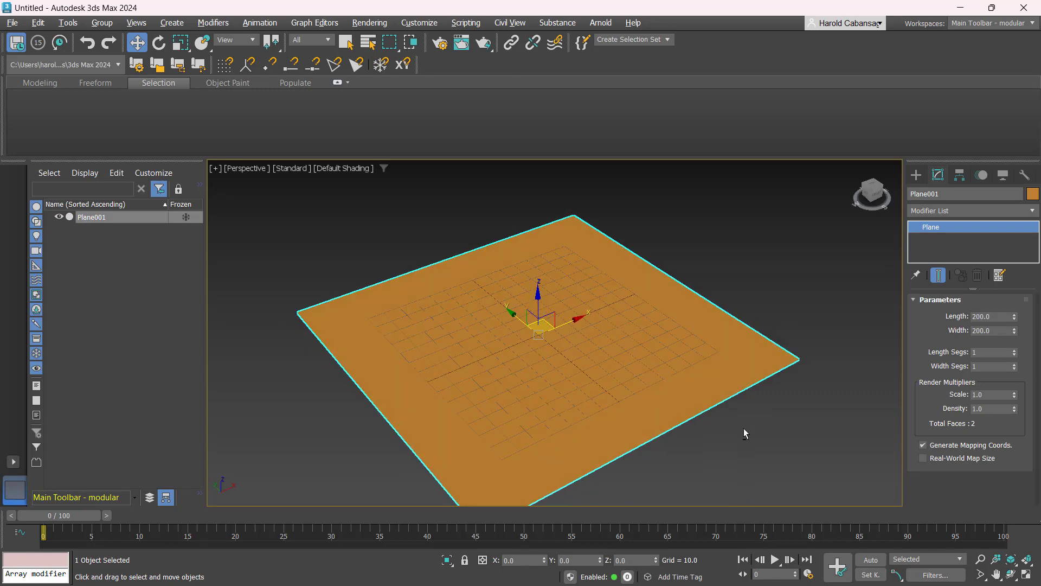
pyautogui.scroll(-4, 738, 416)
pyautogui.scroll(3, 720, 406)
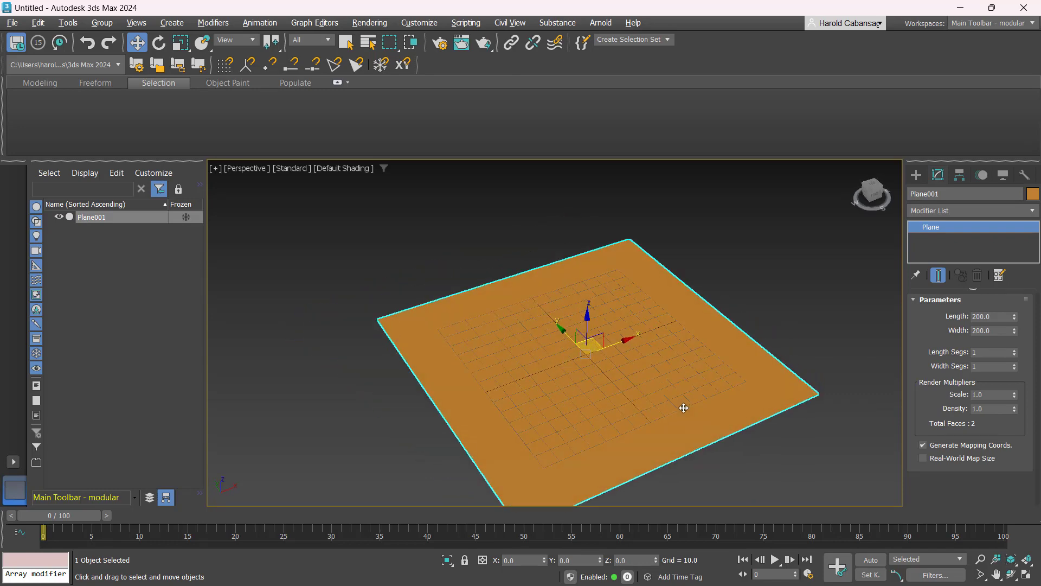
pyautogui.rightClick(726, 356)
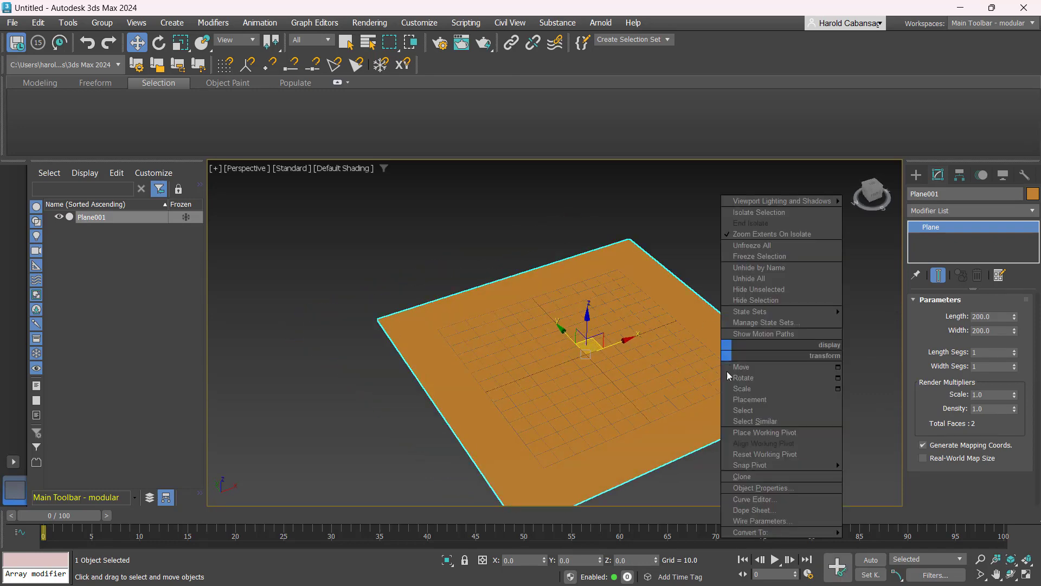
pyautogui.click(759, 532)
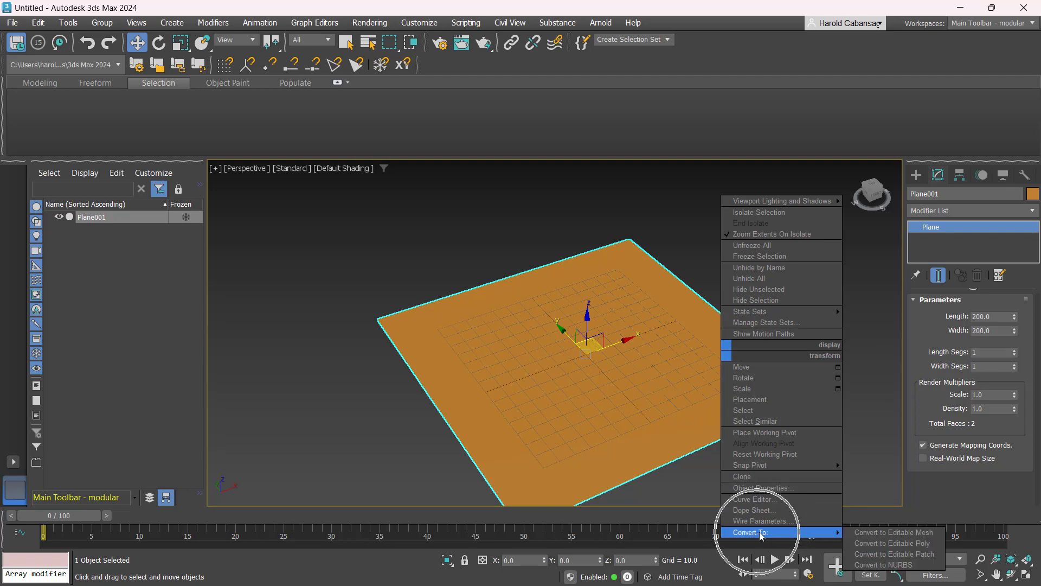
pyautogui.click(892, 543)
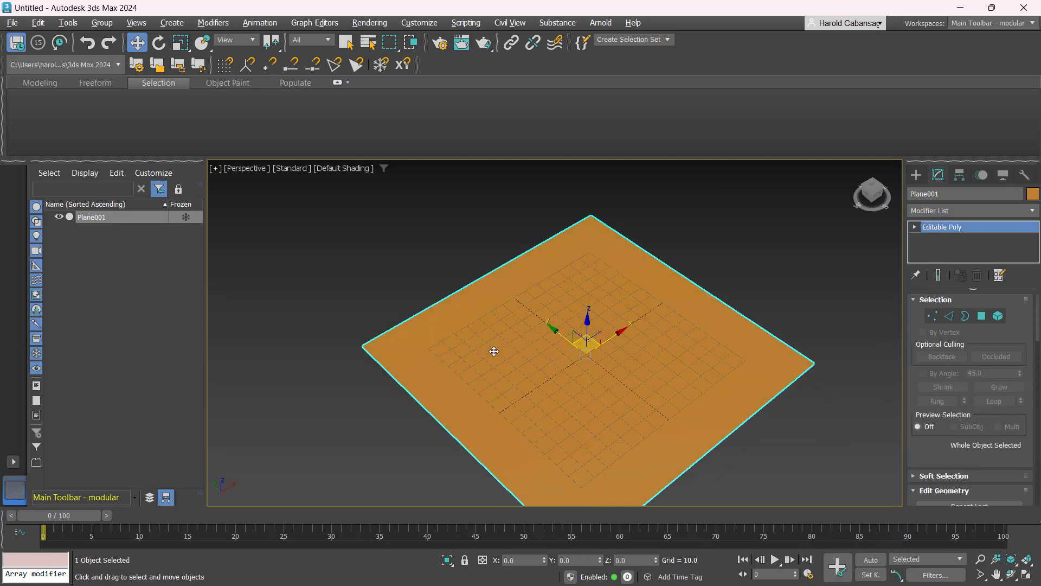
# - At edge level in the maximized top view, cut about 13 random QuickSlice lines across the plane
pyautogui.scroll(-3, 491, 348)
pyautogui.scroll(2, 488, 346)
pyautogui.scroll(-3, 485, 344)
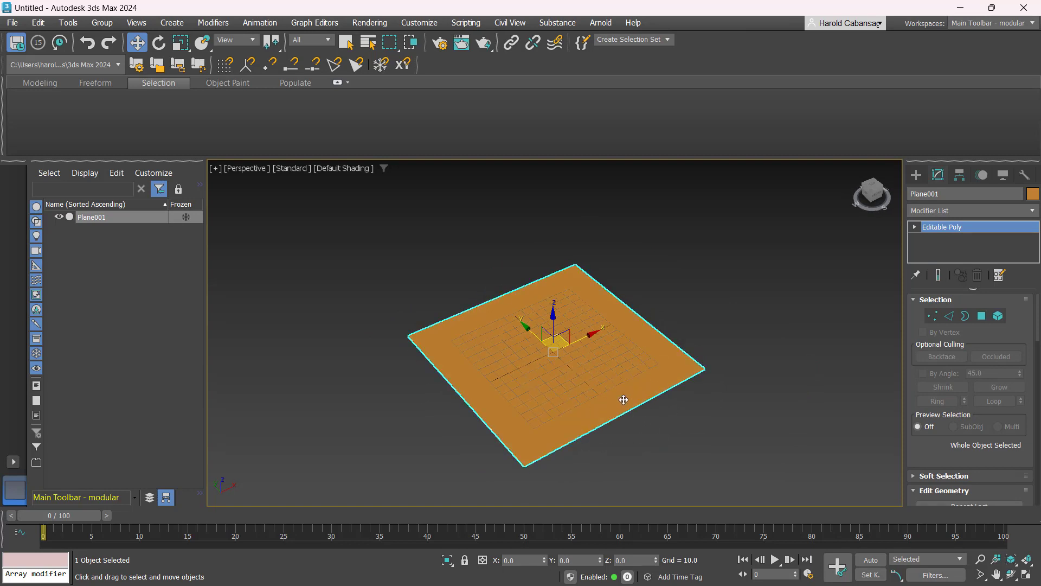
pyautogui.click(949, 316)
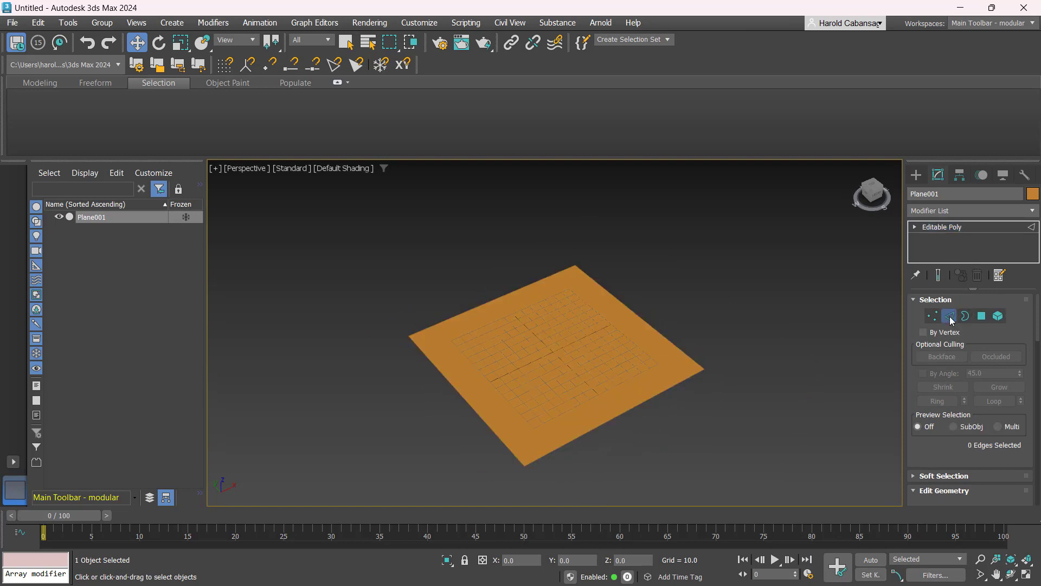
pyautogui.hotkey('alt', 'w')
pyautogui.hotkey('alt', 'w')
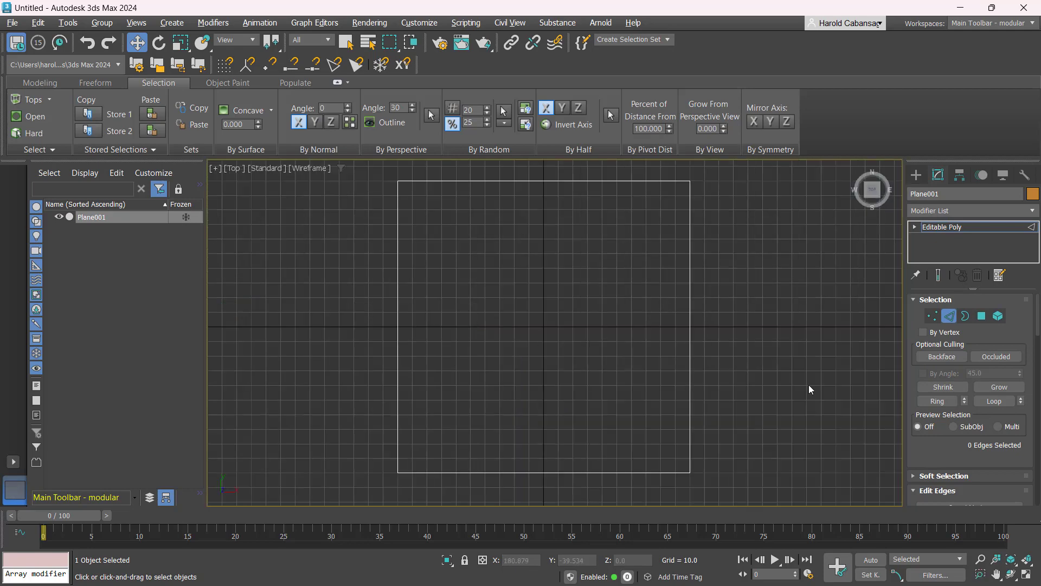
pyautogui.scroll(-5, 947, 325)
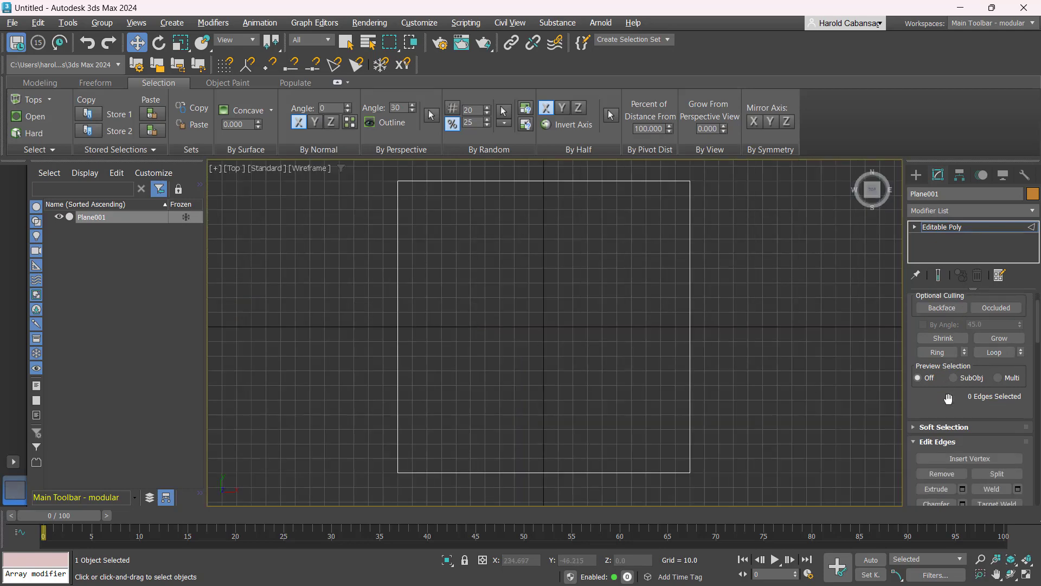
pyautogui.click(942, 362)
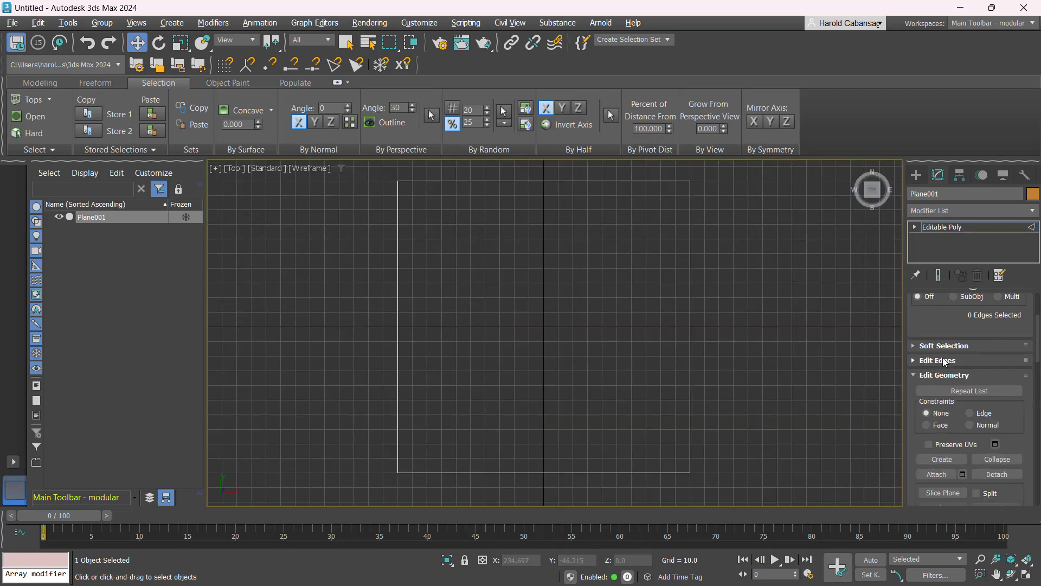
pyautogui.scroll(-5, 941, 380)
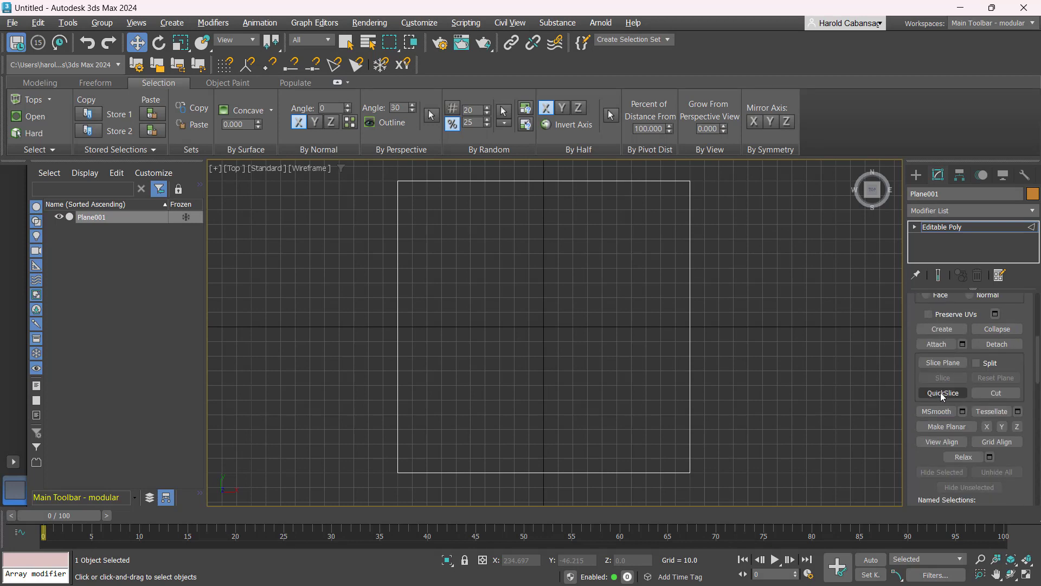
pyautogui.click(941, 392)
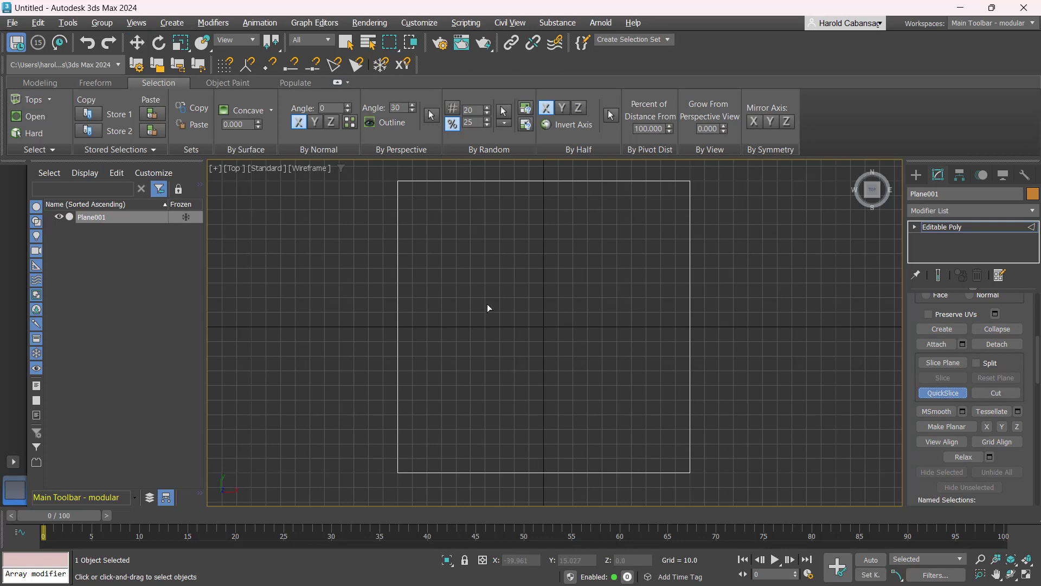
pyautogui.scroll(-2, 533, 304)
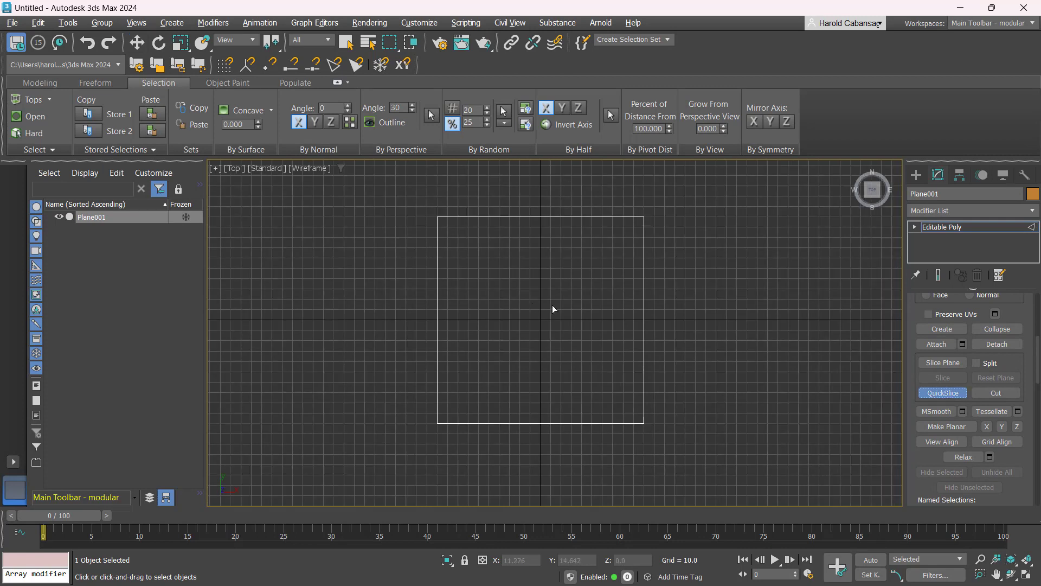
pyautogui.click(552, 194)
pyautogui.click(485, 465)
pyautogui.click(721, 266)
pyautogui.click(372, 233)
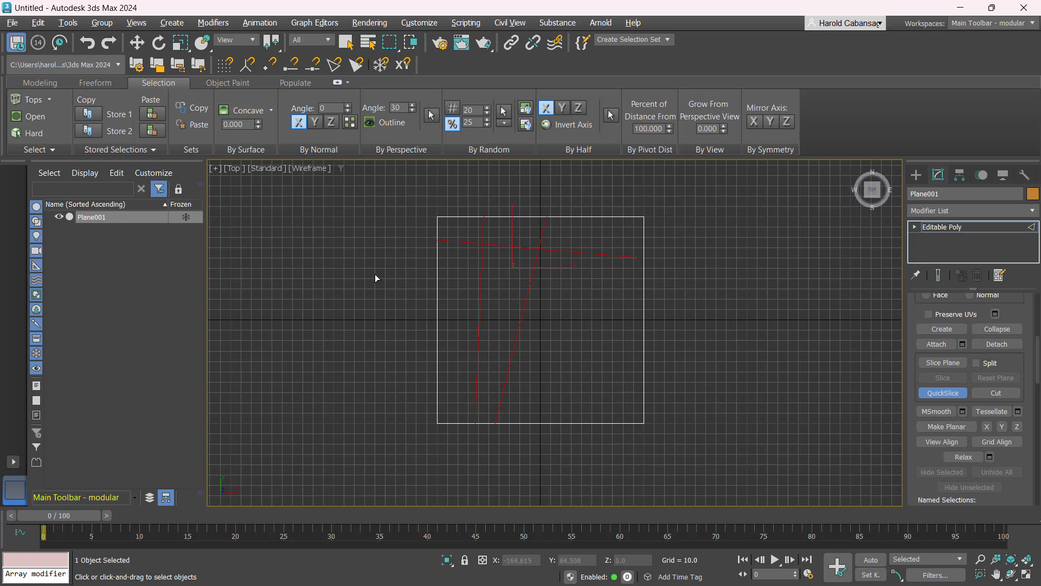
pyautogui.click(383, 314)
pyautogui.click(670, 273)
pyautogui.click(377, 325)
pyautogui.click(400, 382)
pyautogui.click(499, 473)
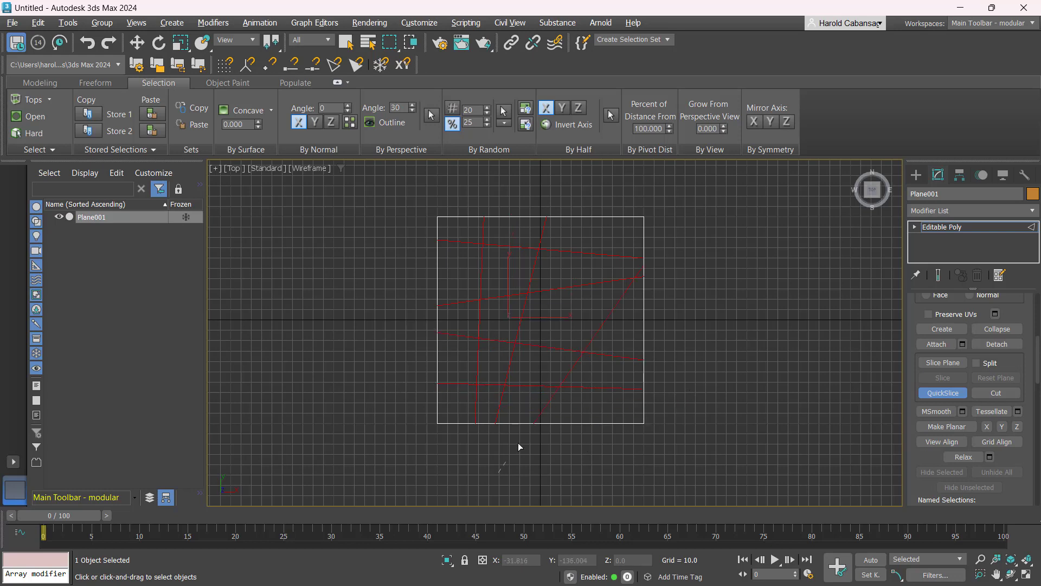
pyautogui.click(564, 171)
pyautogui.click(576, 180)
pyautogui.click(619, 486)
pyautogui.click(626, 187)
pyautogui.click(550, 482)
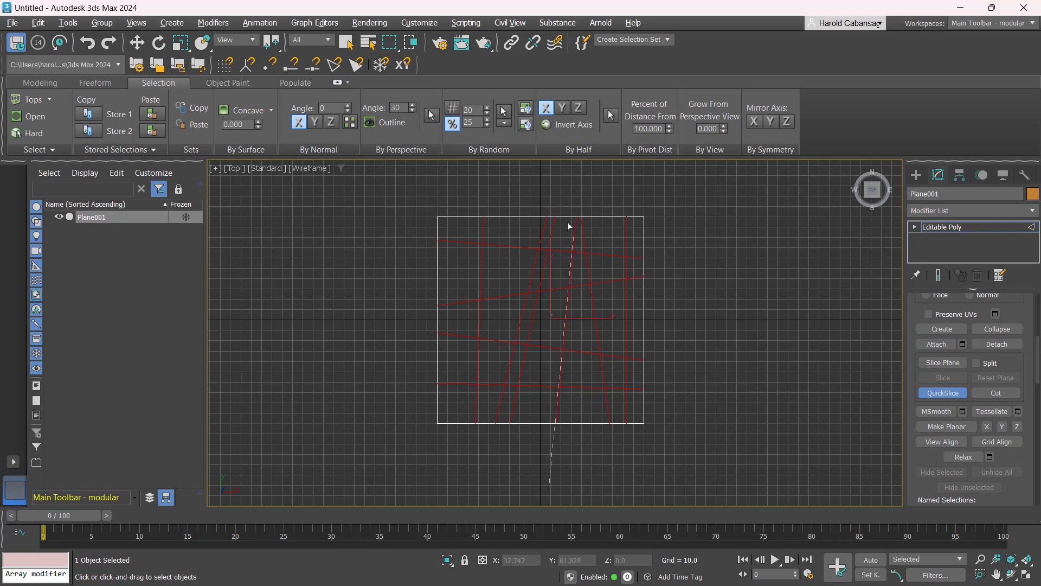
pyautogui.click(598, 487)
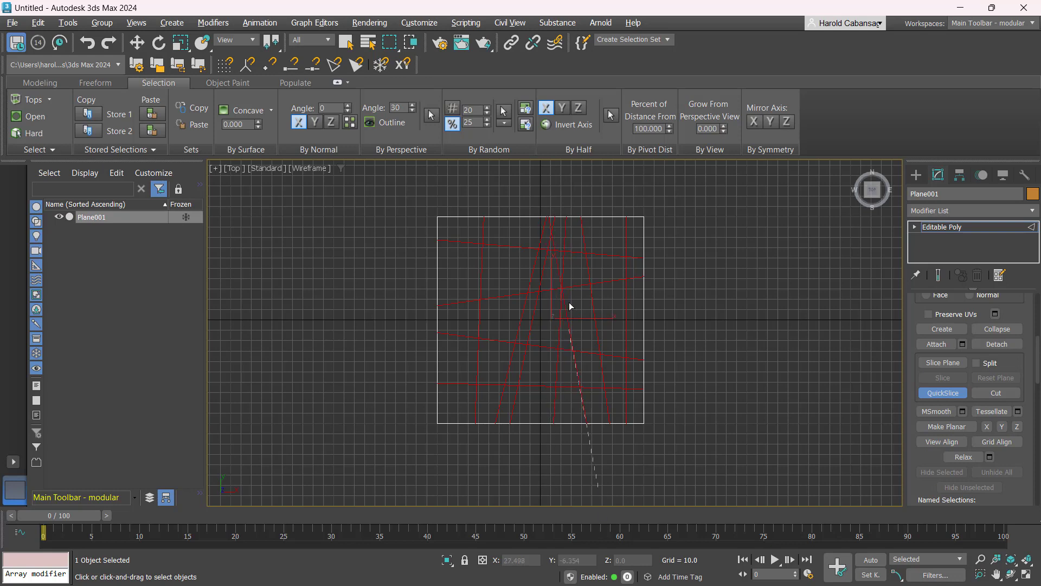
pyautogui.click(532, 291)
pyautogui.click(392, 266)
pyautogui.click(701, 268)
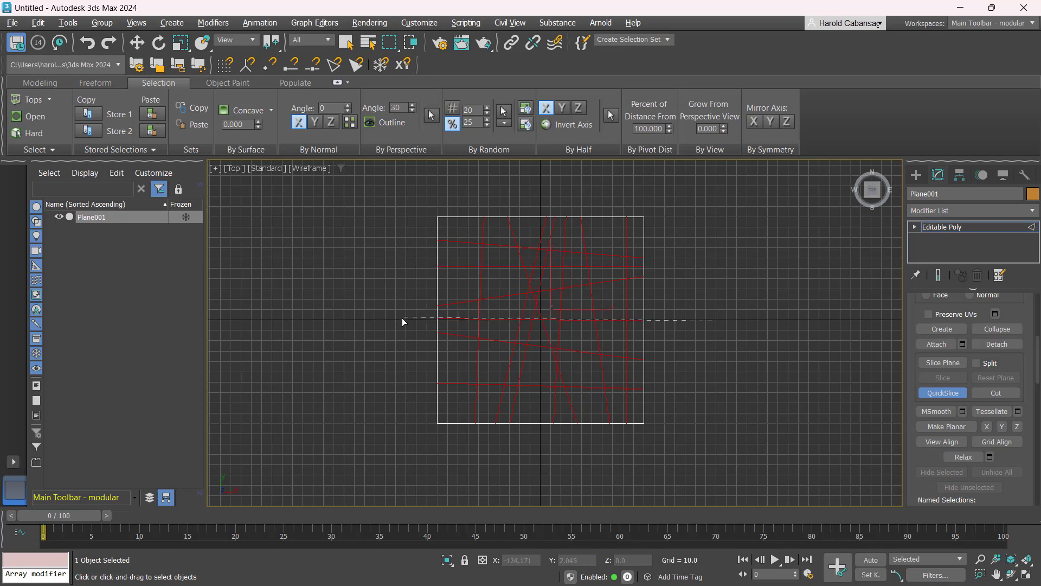
pyautogui.click(407, 427)
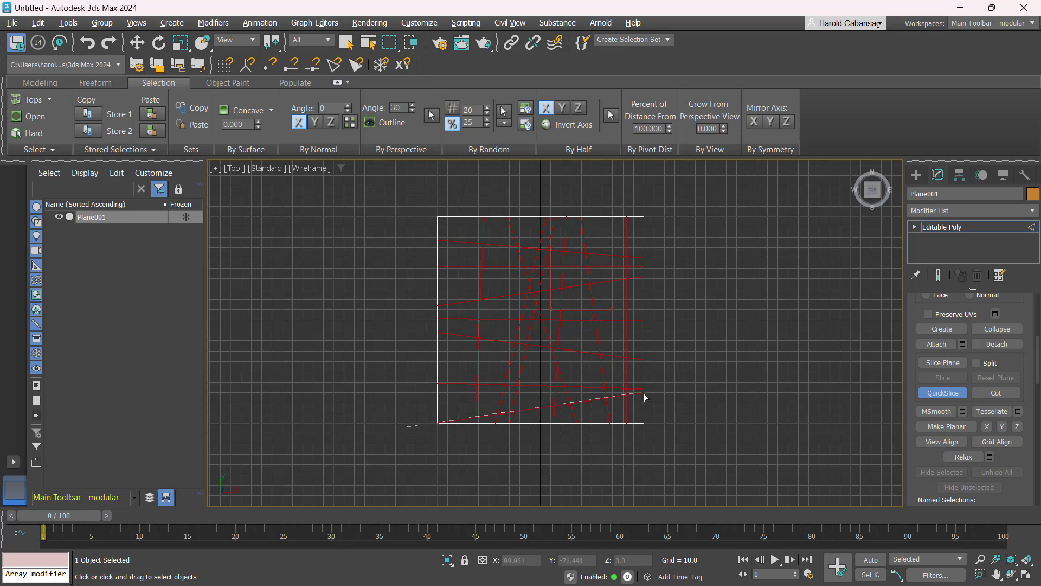
pyautogui.click(714, 391)
pyautogui.click(450, 197)
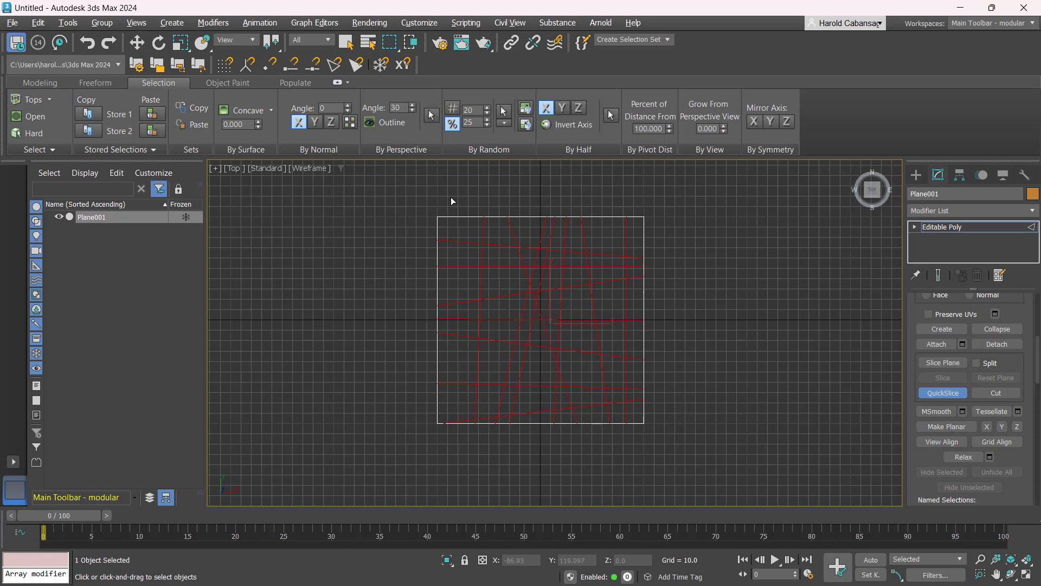
pyautogui.click(464, 481)
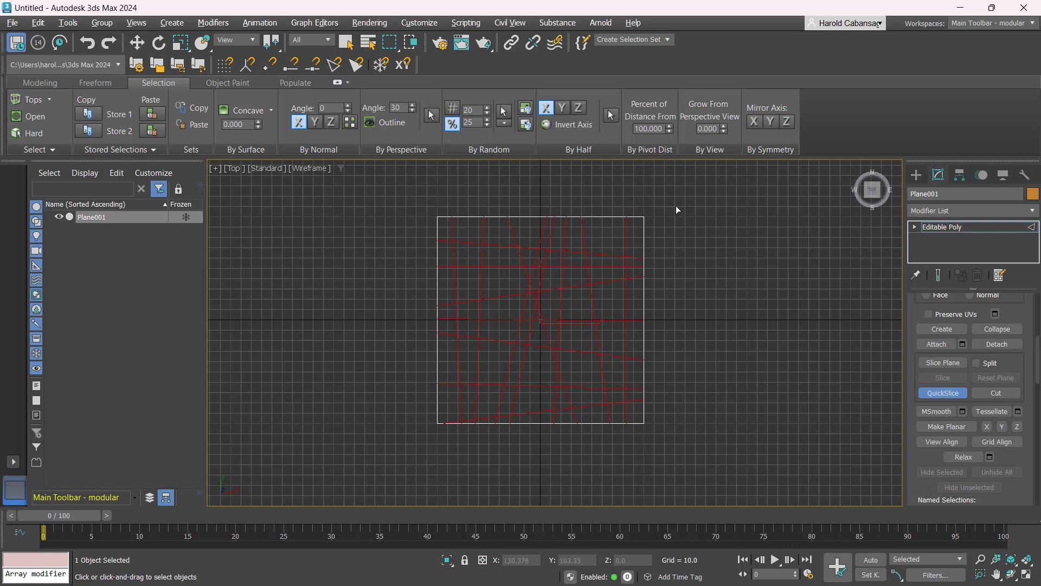
pyautogui.click(614, 184)
pyautogui.click(610, 434)
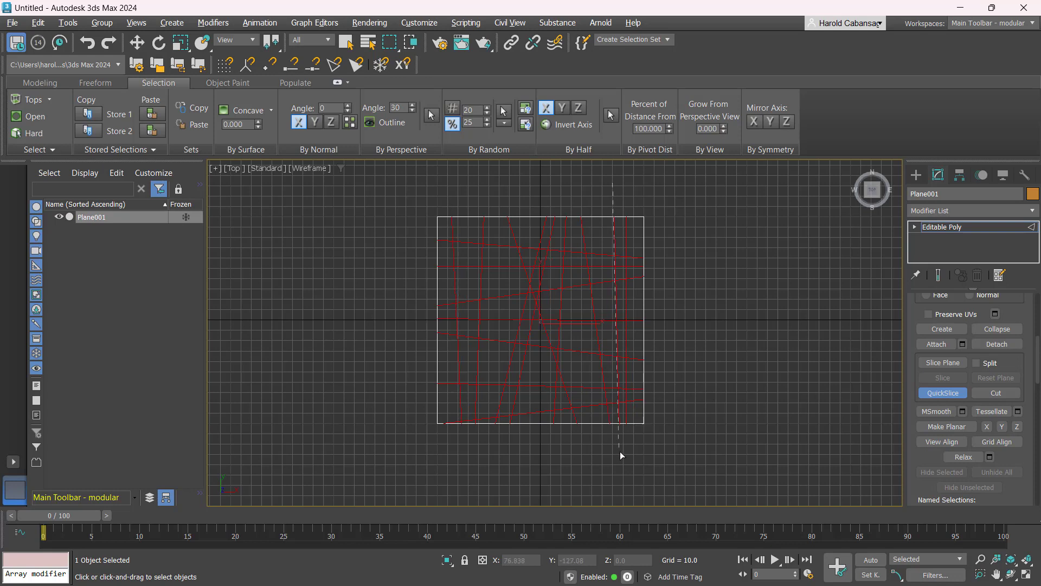
pyautogui.click(529, 476)
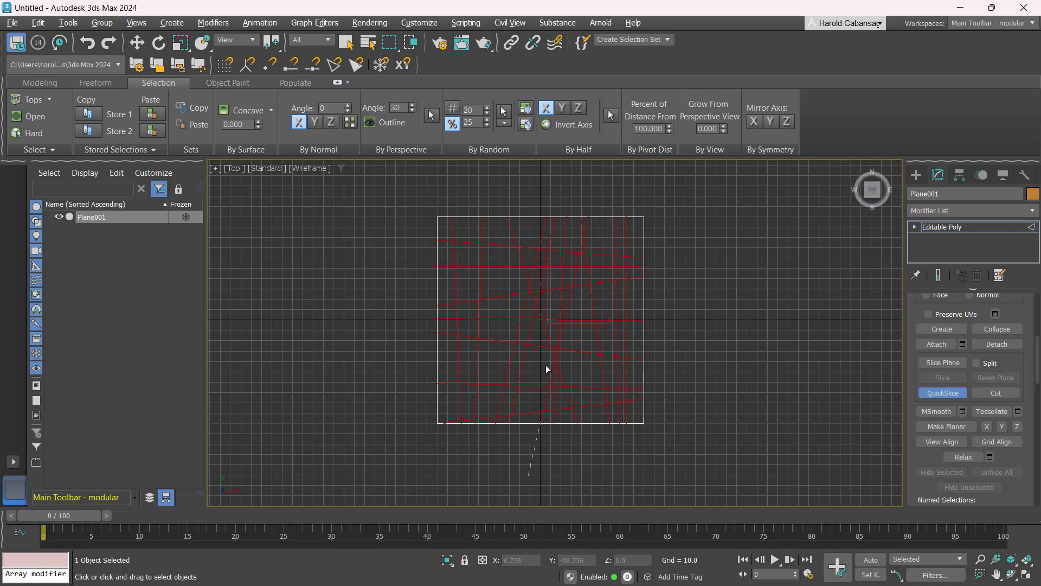
pyautogui.click(495, 203)
pyautogui.press('w')
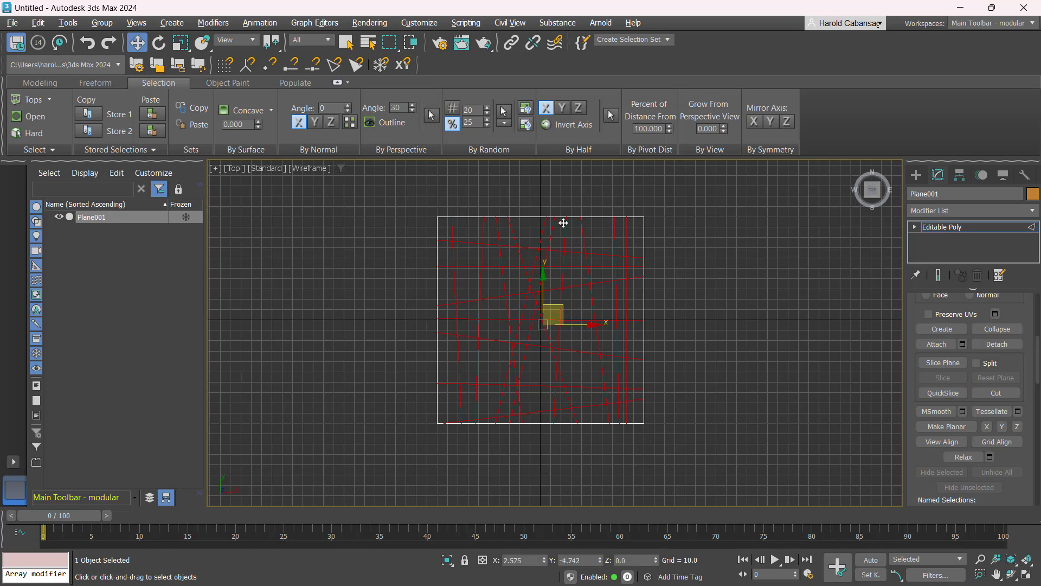
# - Tessellate the sliced plane using the Face method with tension 0.0
pyautogui.click(530, 295)
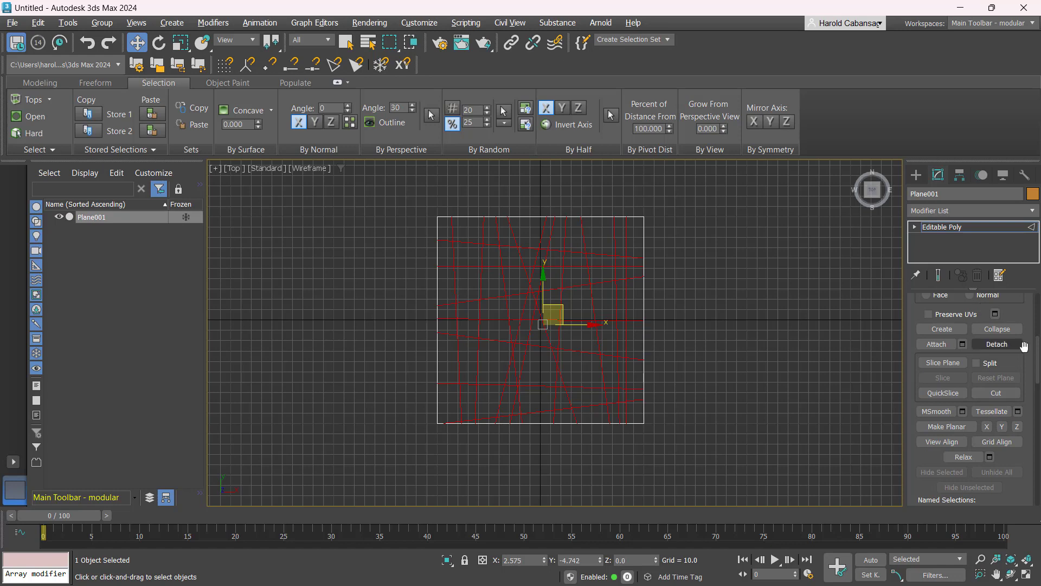
pyautogui.scroll(3, 997, 342)
pyautogui.scroll(-5, 954, 318)
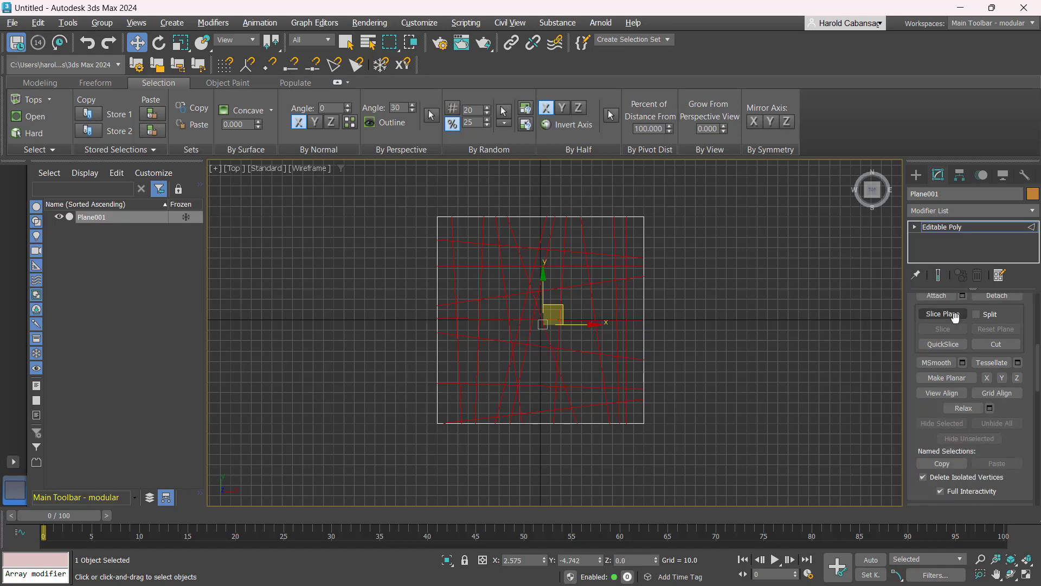
pyautogui.press('ctrl')
pyautogui.click(1018, 363)
pyautogui.moveTo(560, 316); pyautogui.dragTo(690, 243)
pyautogui.press('ctrl')
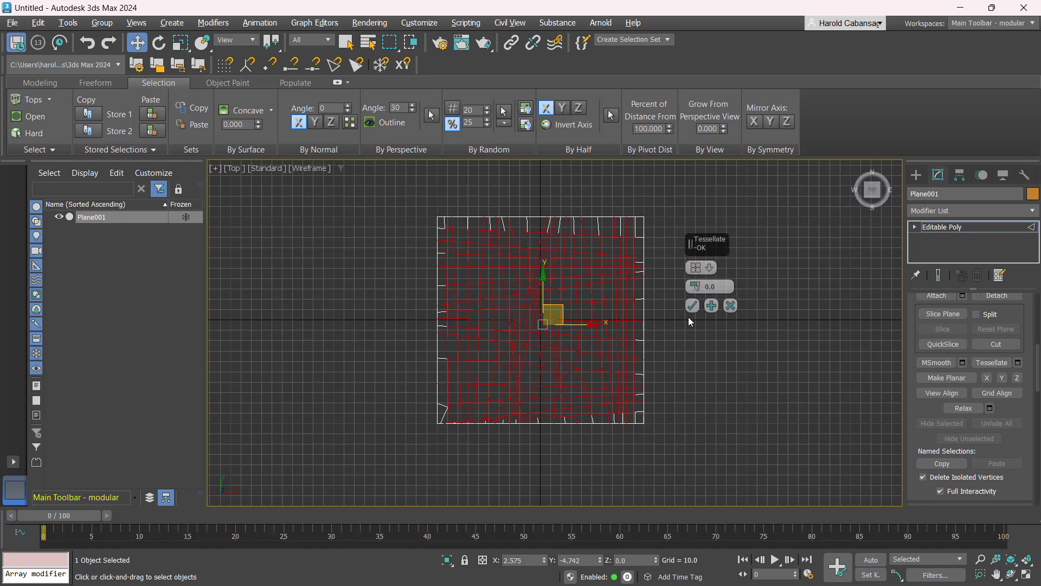
pyautogui.click(704, 267)
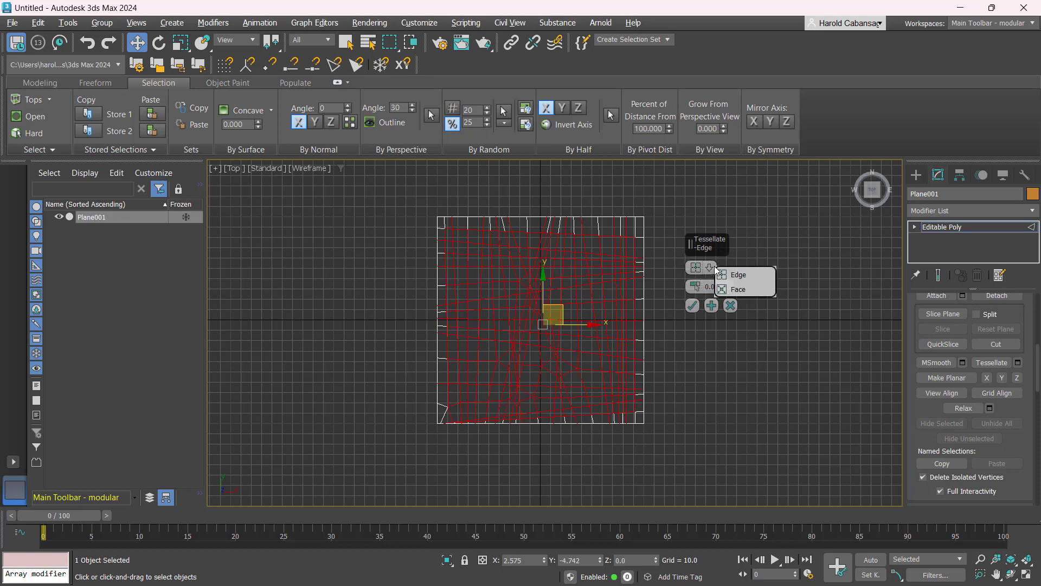
pyautogui.click(750, 289)
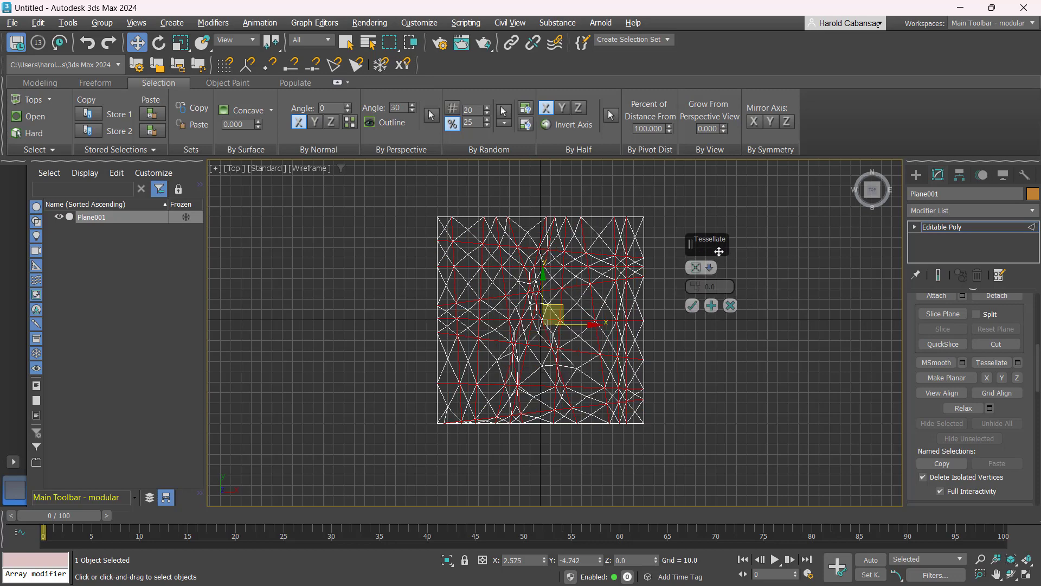
pyautogui.press('ctrl')
pyautogui.click(692, 306)
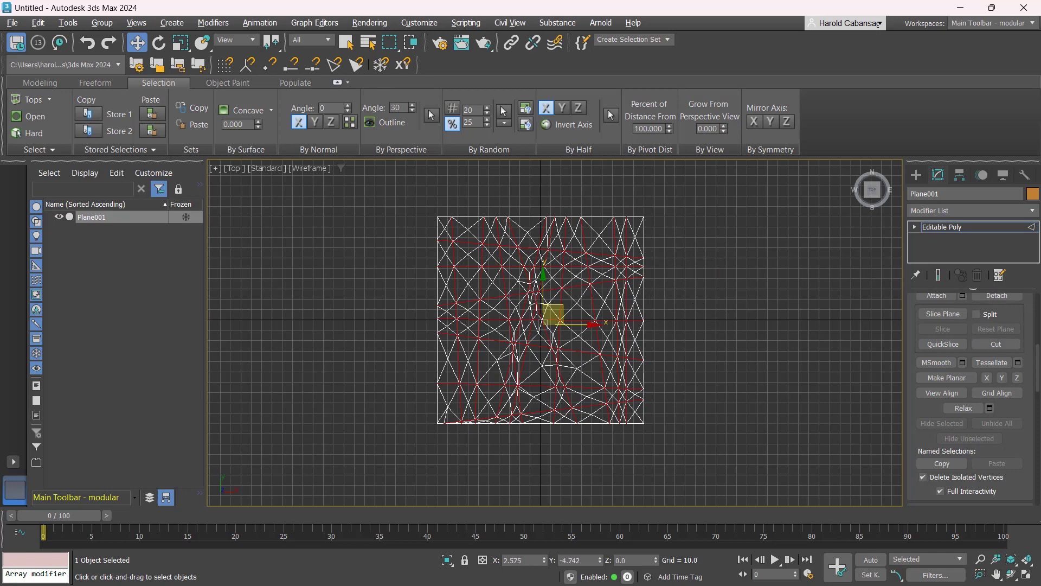
# - Return to object level and add a Subdivide modifier to the plane
pyautogui.click(986, 231)
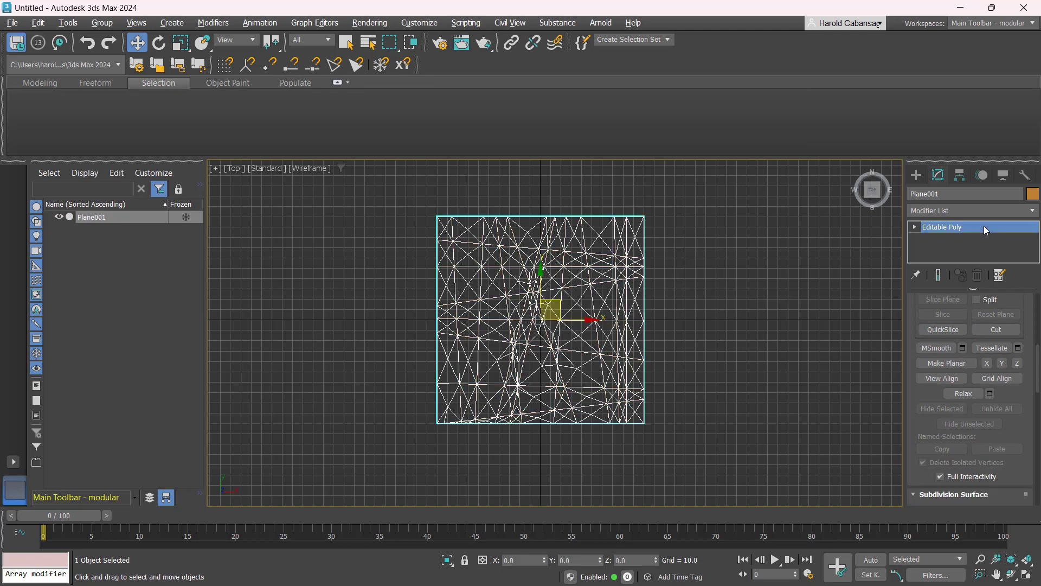
pyautogui.press('ctrl')
pyautogui.press('ctrl')
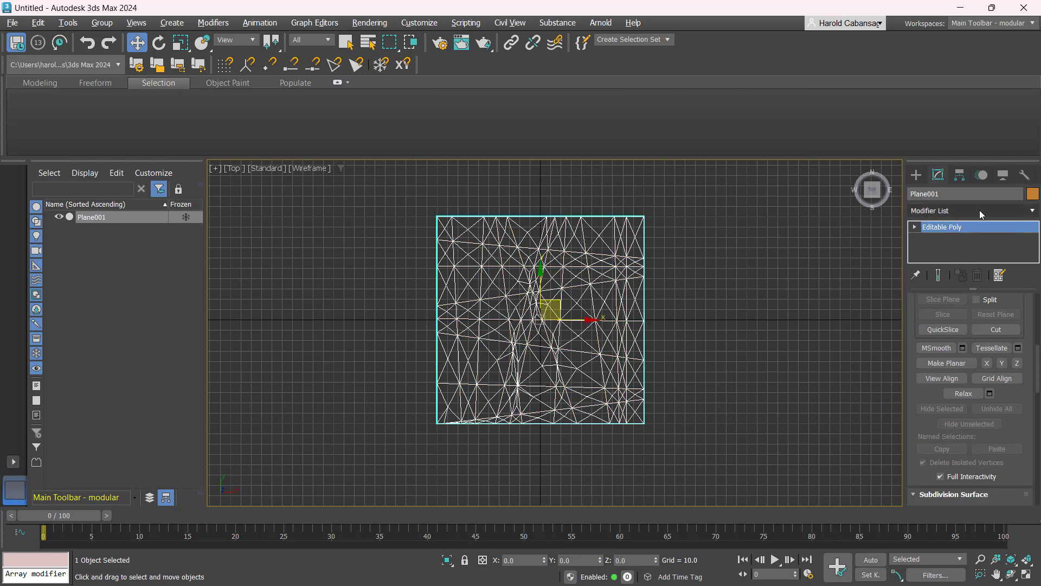
pyautogui.click(980, 210)
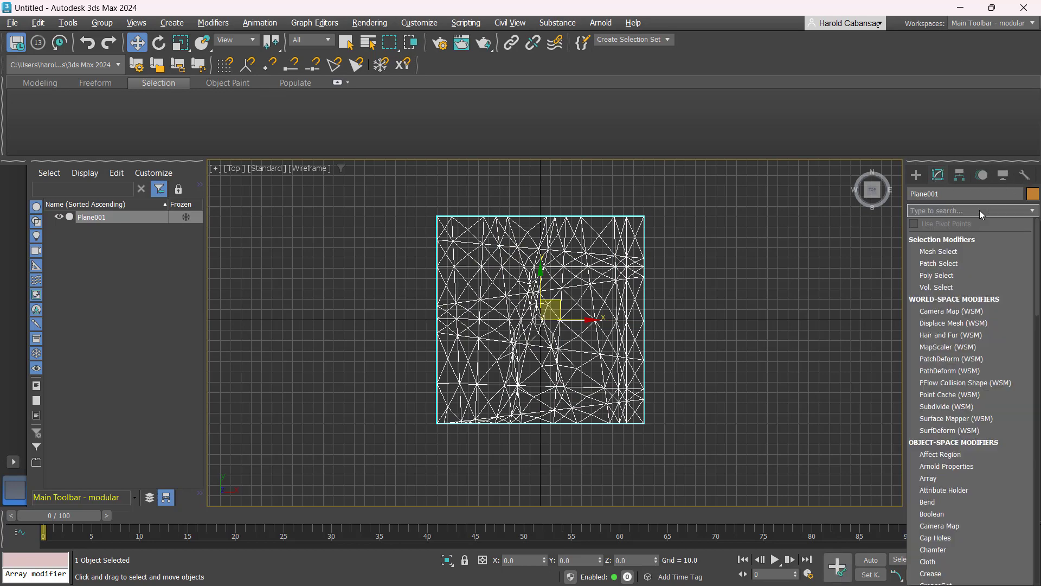
pyautogui.write('sub')
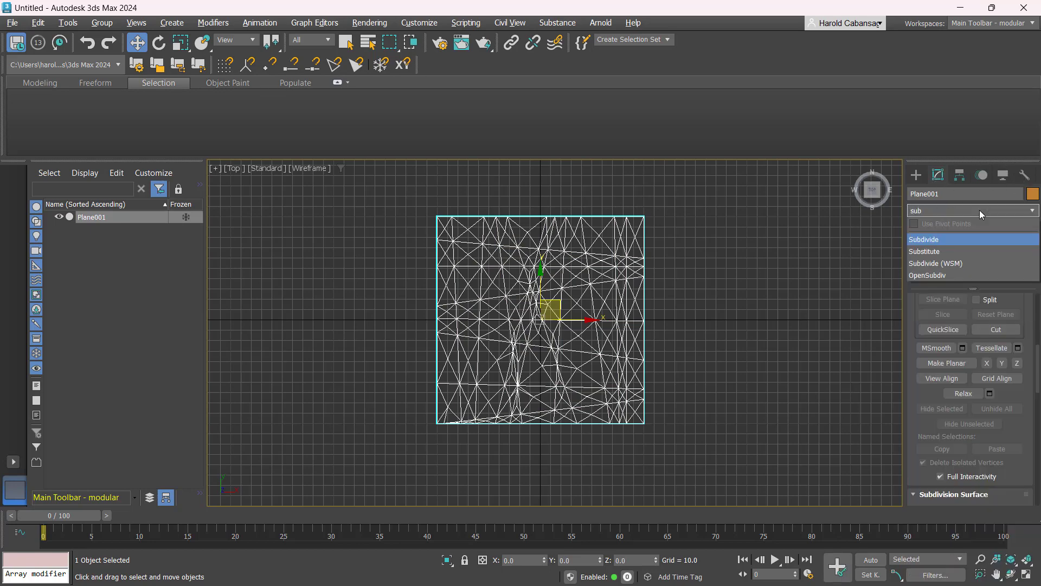
pyautogui.click(964, 239)
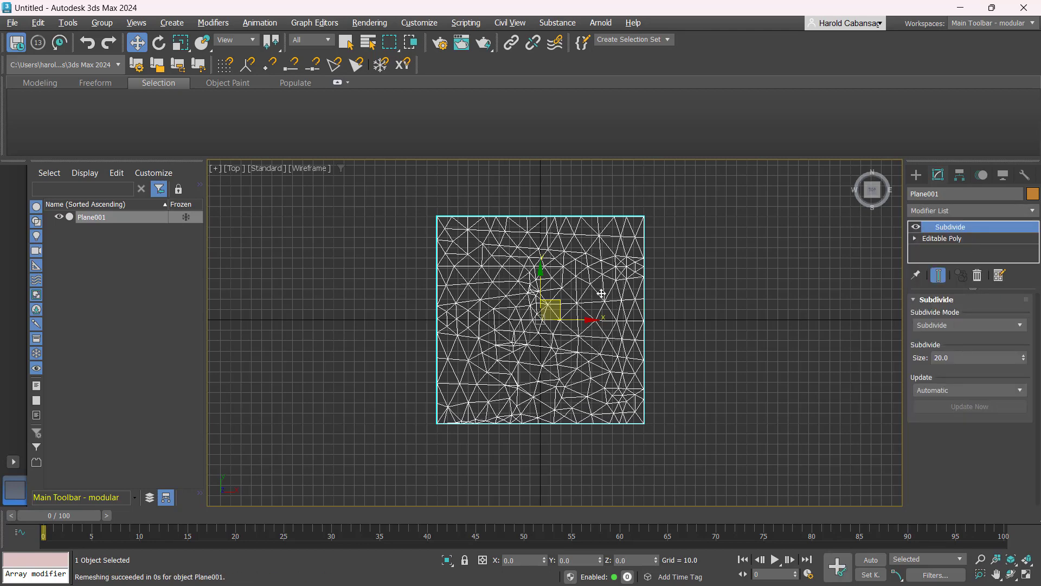
pyautogui.scroll(3, 519, 369)
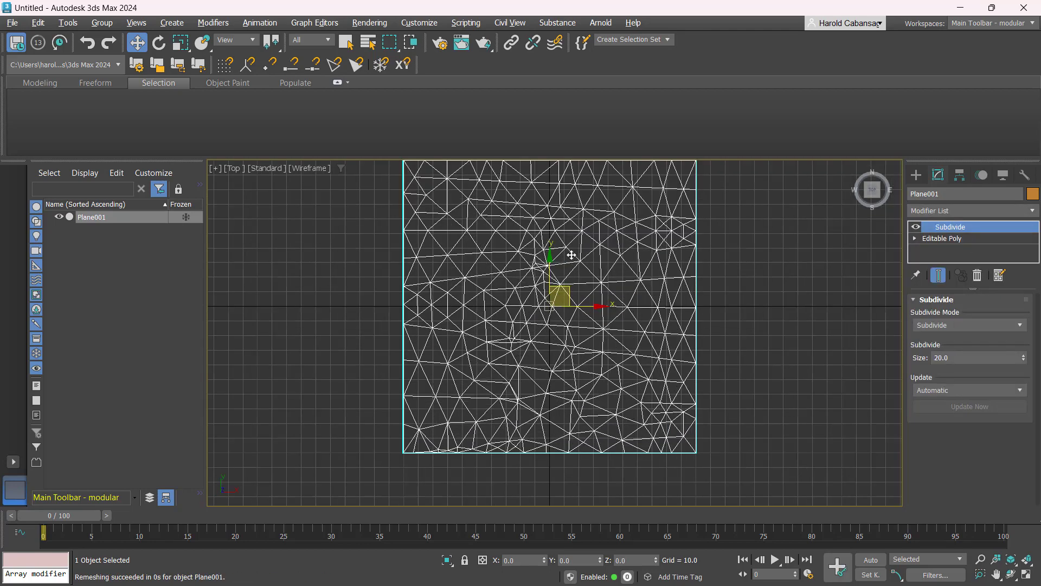
# - Add an Edit Poly modifier on top of the Subdivide modifier
pyautogui.moveTo(571, 255); pyautogui.dragTo(581, 284, button='middle')
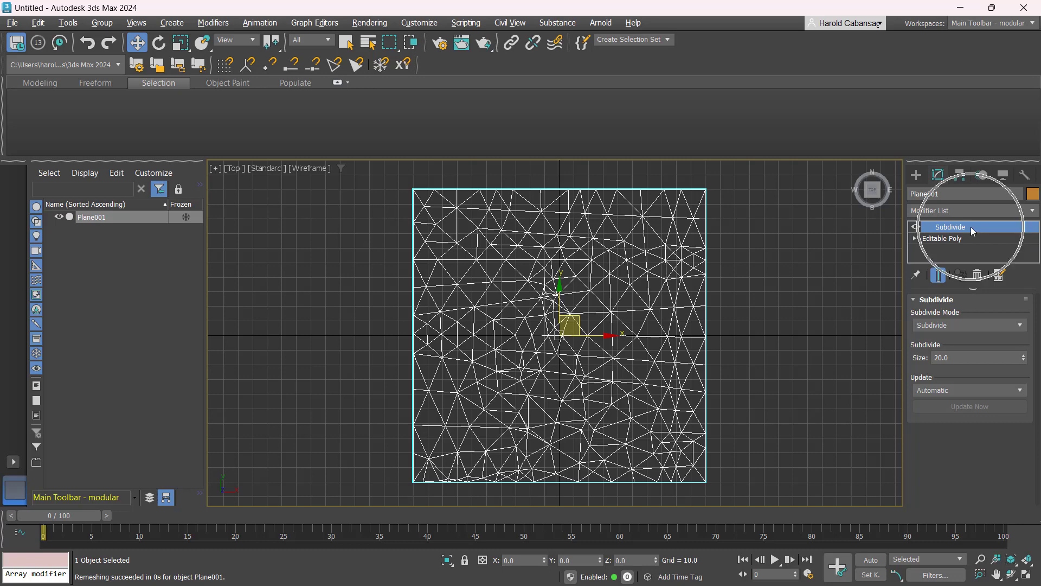
pyautogui.click(971, 209)
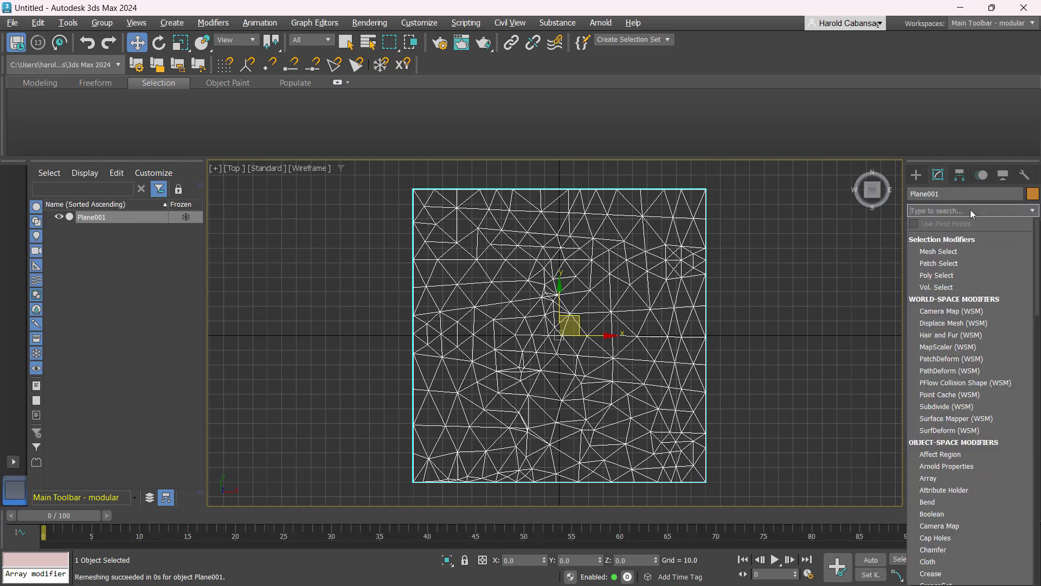
pyautogui.write('ed')
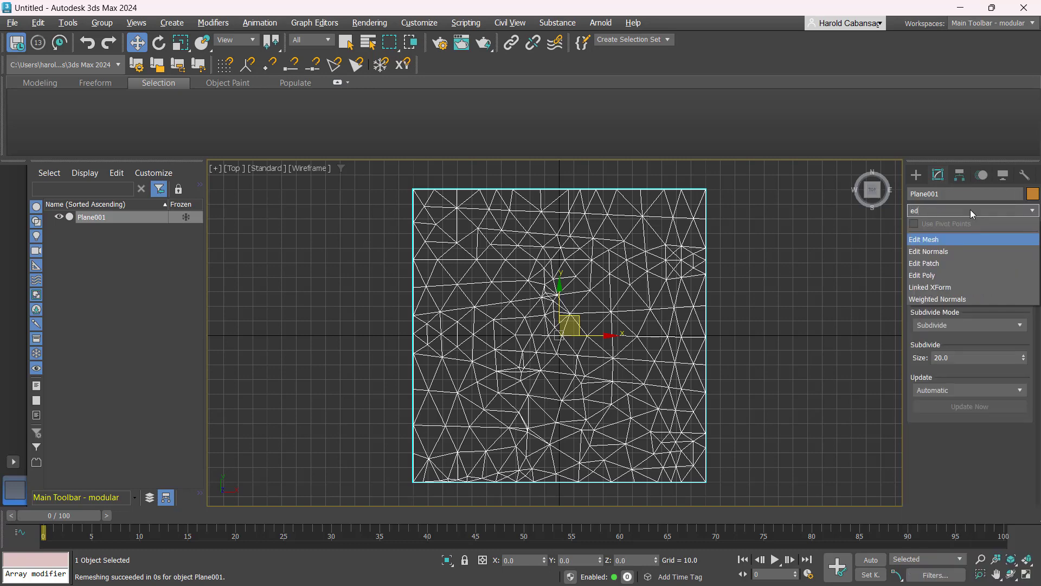
pyautogui.click(959, 276)
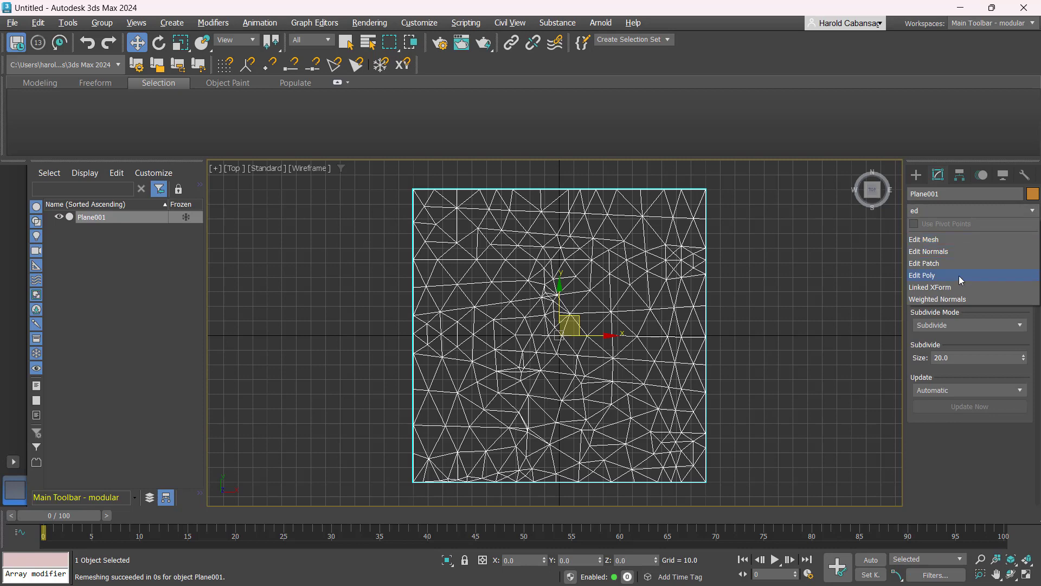
pyautogui.click(728, 337)
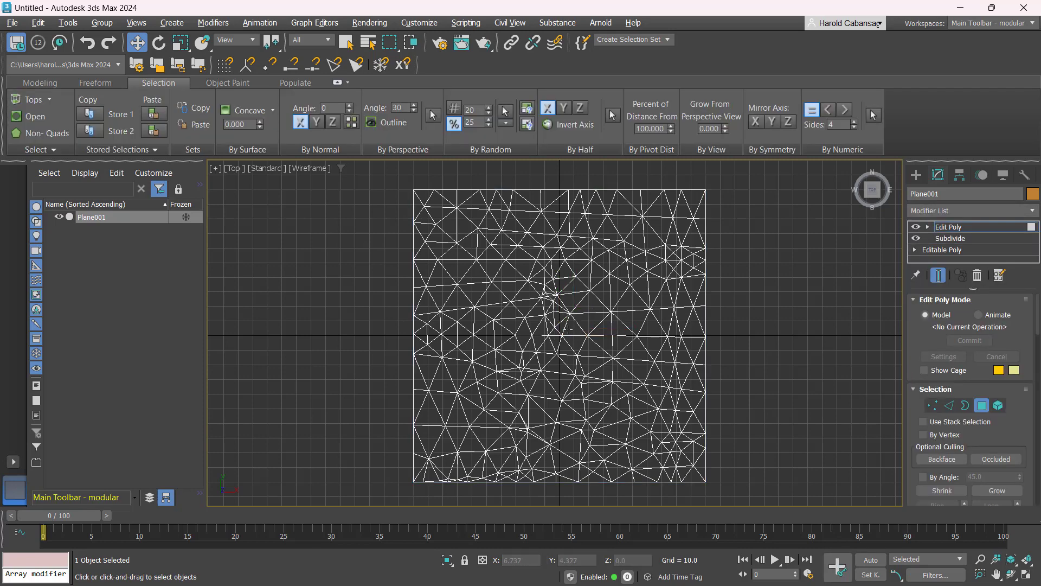
# - Select one triangle near the plane's centre and grow the selection with the Checker pattern
pyautogui.click(569, 328)
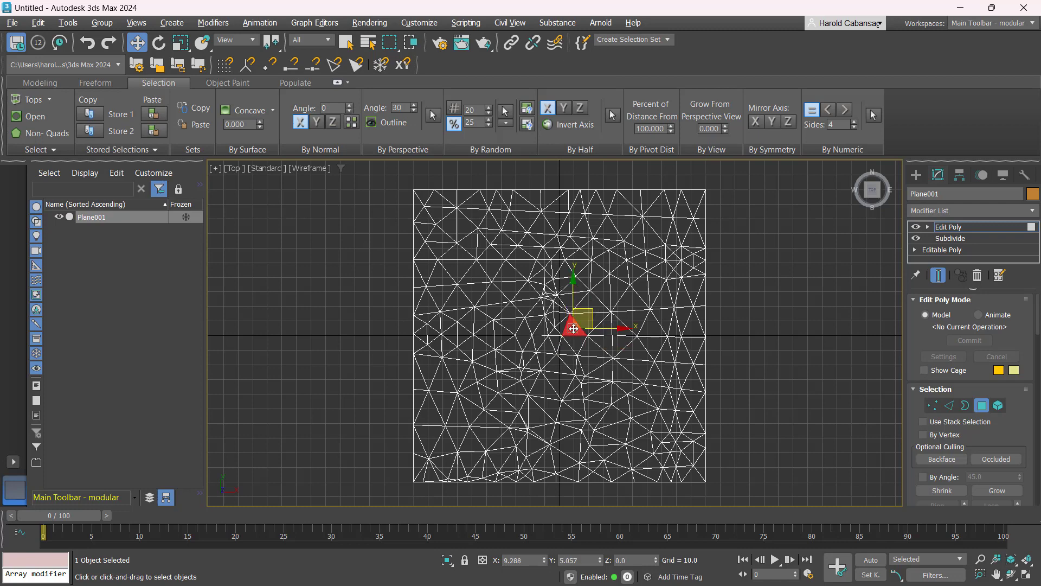
pyautogui.click(573, 328)
pyautogui.click(50, 147)
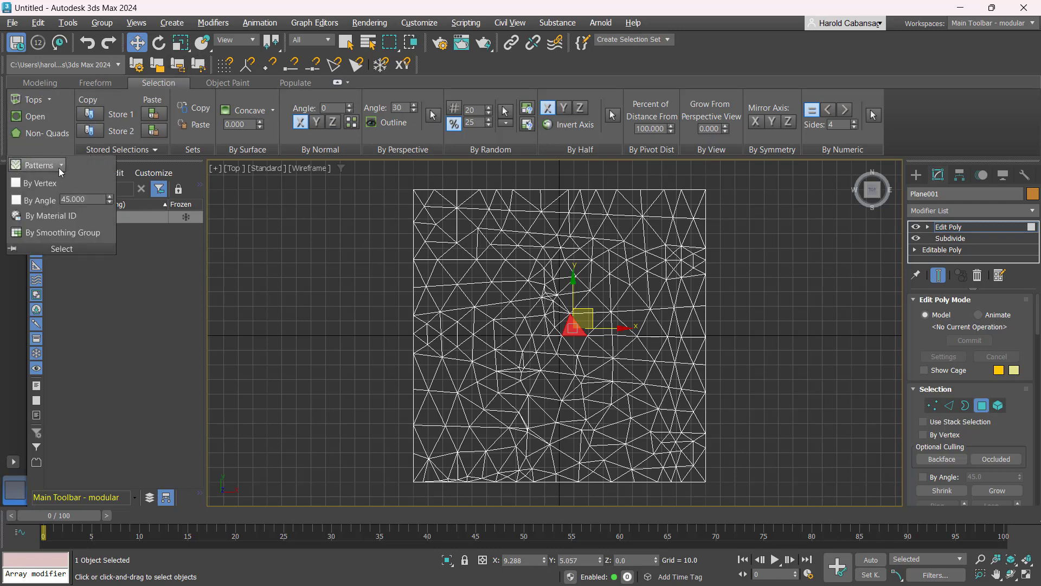
pyautogui.click(60, 166)
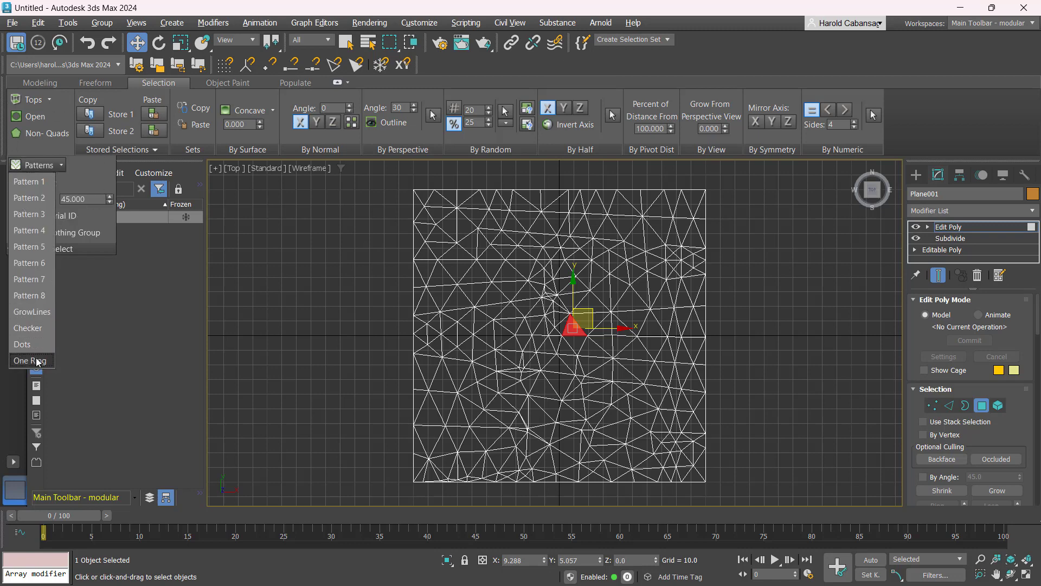
pyautogui.click(35, 327)
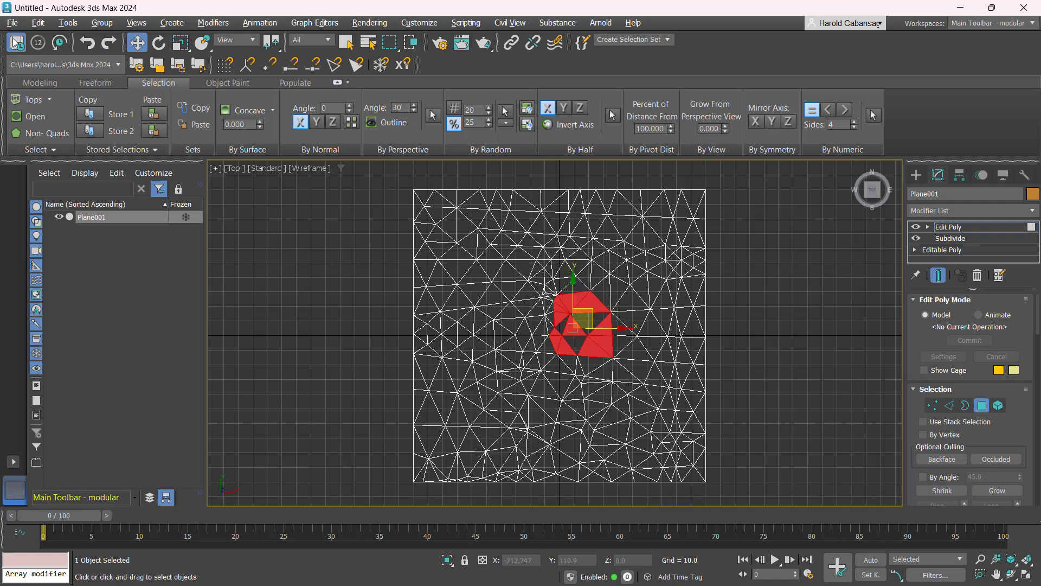
# - Repeatedly apply the Checker, Pattern 8 and GrowLines selection patterns until the checkered selection covers the whole plane
pyautogui.click(38, 146)
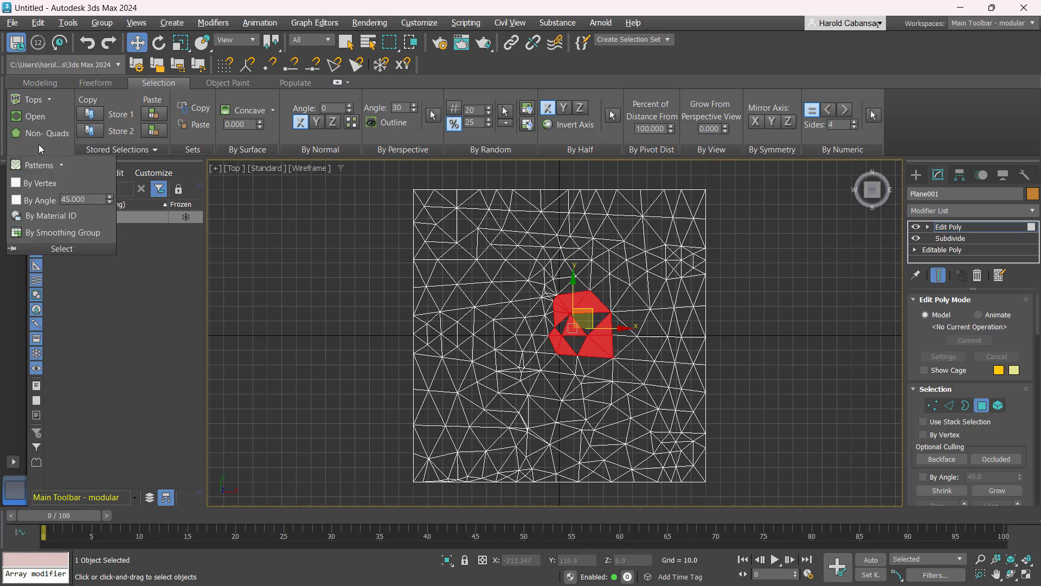
pyautogui.click(61, 164)
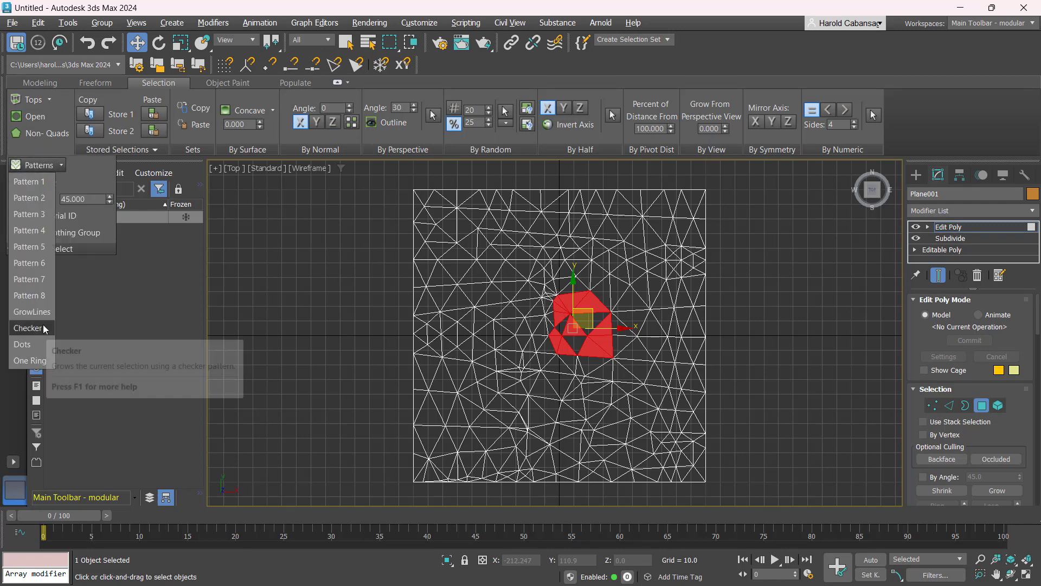
pyautogui.click(44, 327)
pyautogui.click(58, 152)
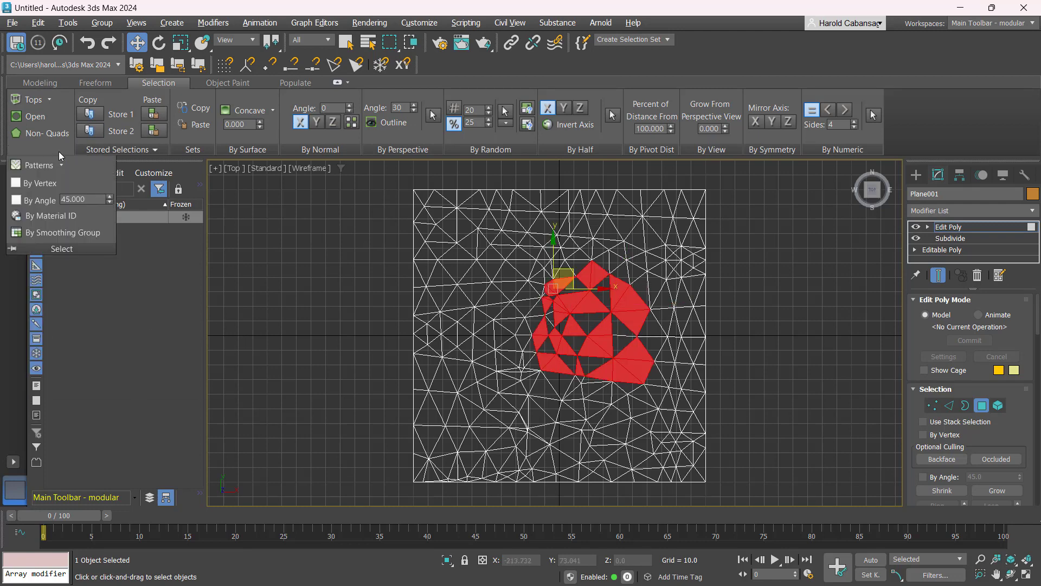
pyautogui.click(49, 165)
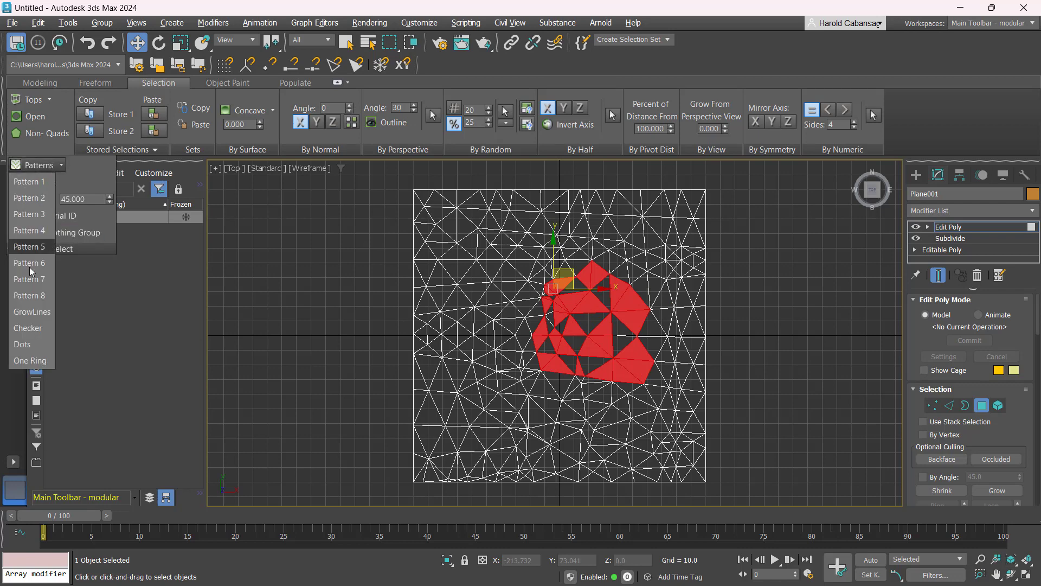
pyautogui.click(38, 328)
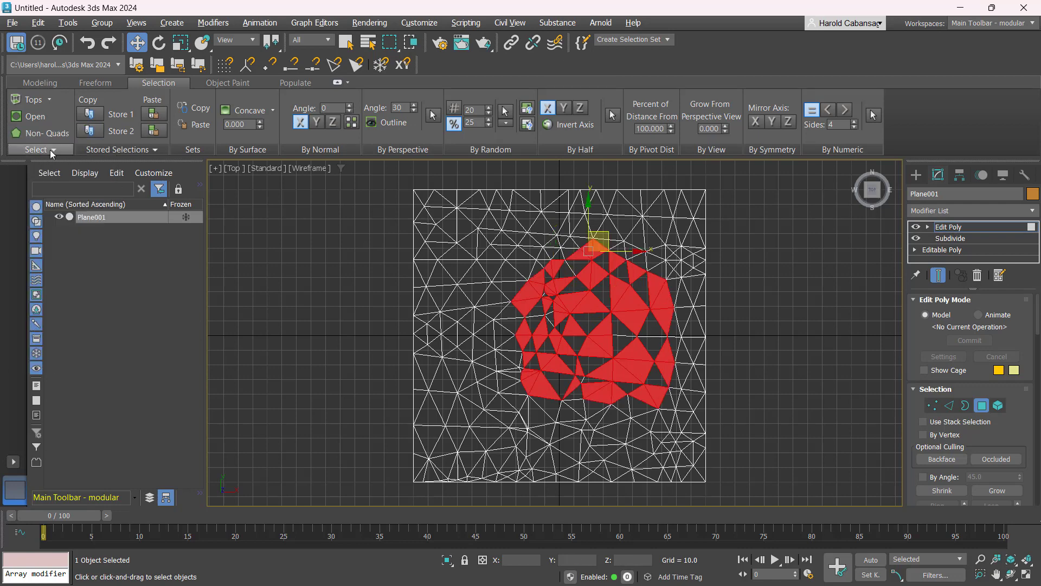
pyautogui.click(50, 150)
pyautogui.click(54, 165)
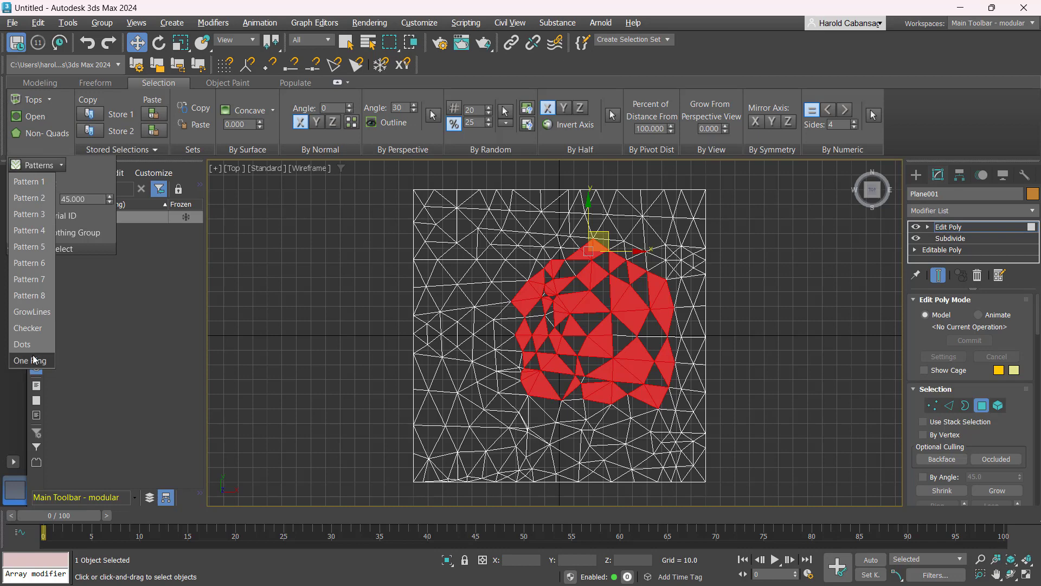
pyautogui.click(42, 294)
pyautogui.click(38, 165)
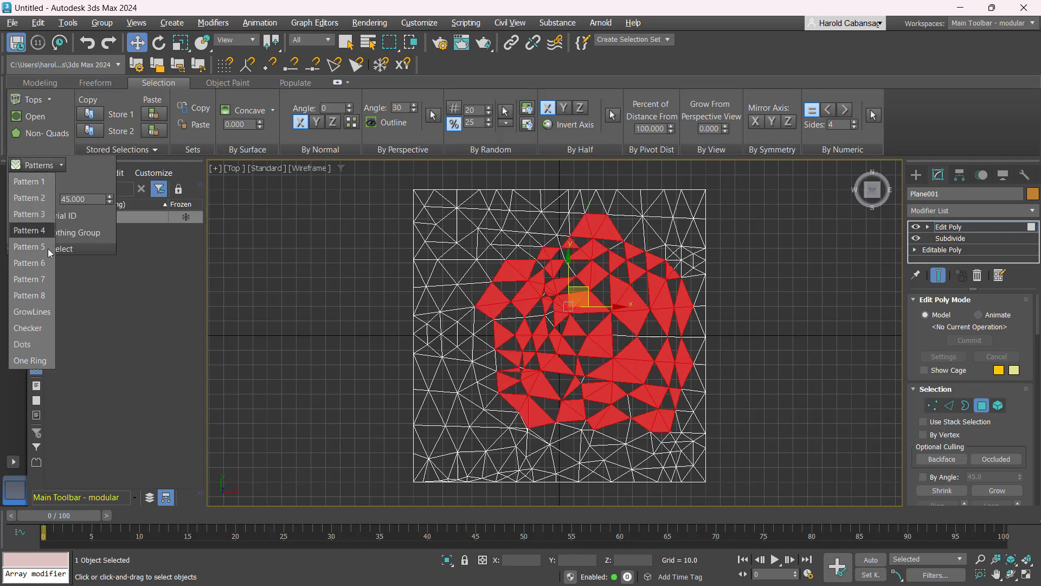
pyautogui.click(38, 313)
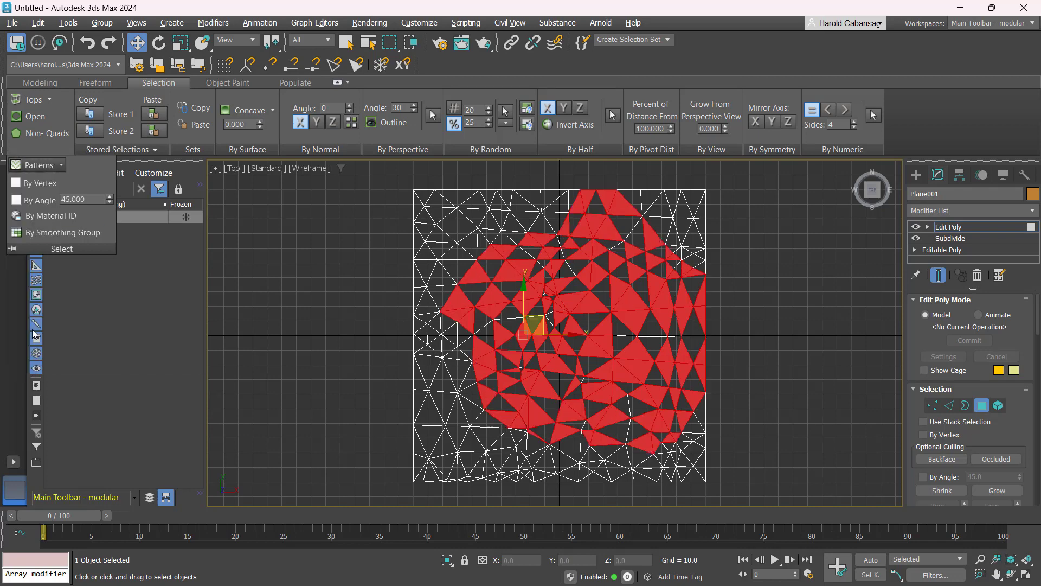
pyautogui.click(57, 165)
pyautogui.click(27, 328)
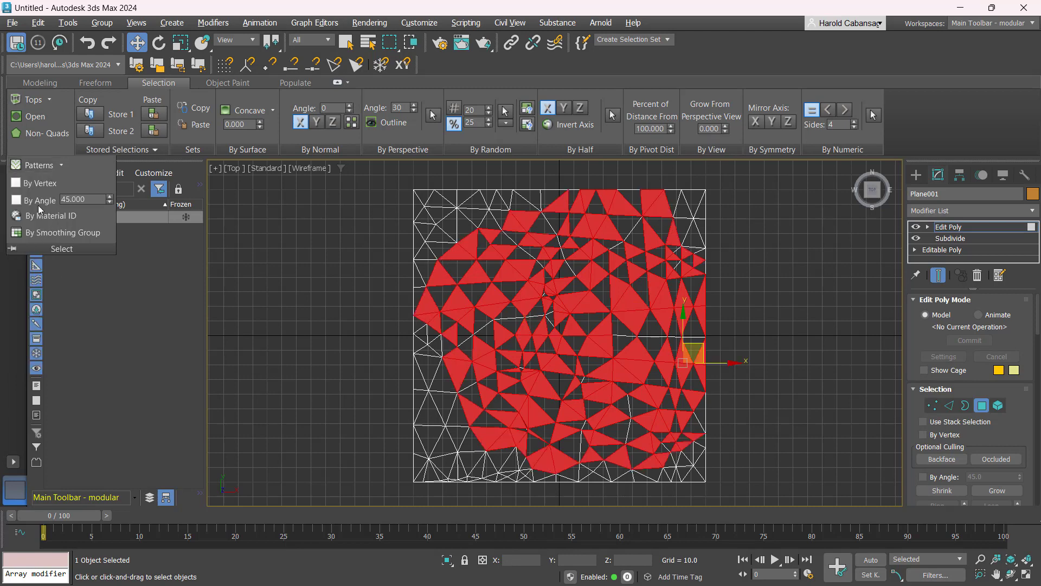
pyautogui.click(38, 165)
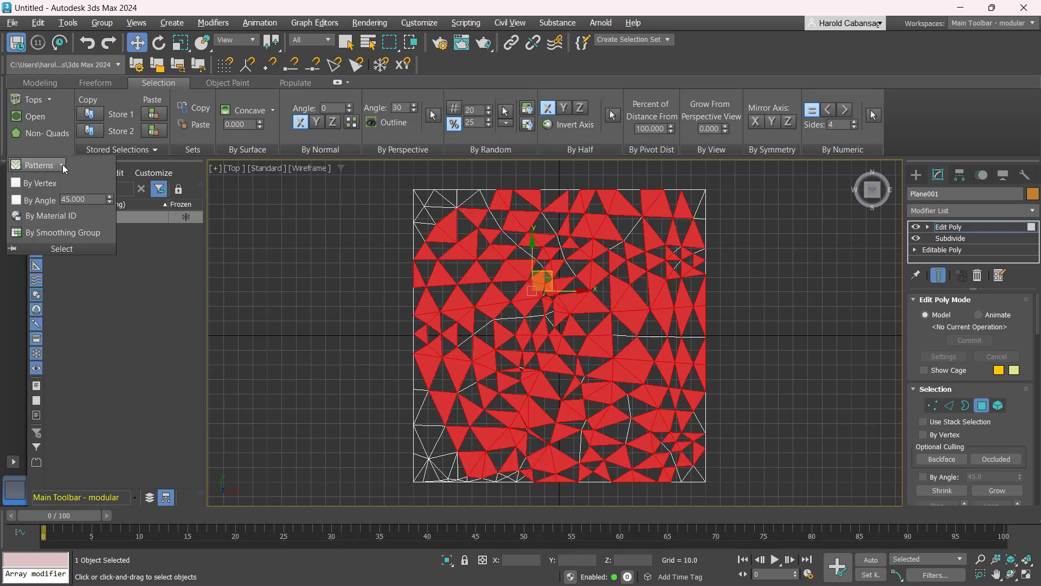
pyautogui.click(39, 165)
pyautogui.click(30, 327)
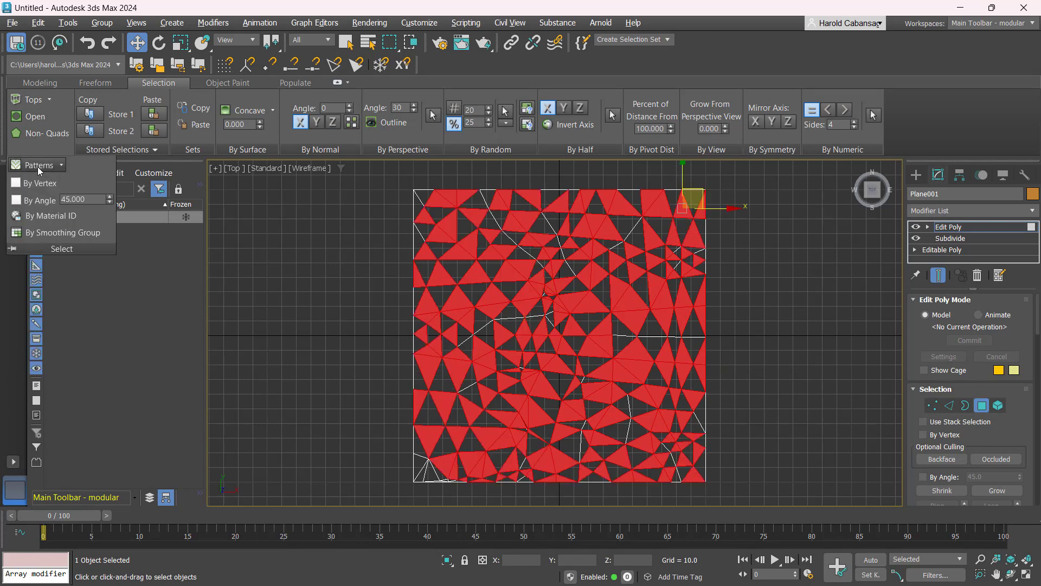
pyautogui.click(39, 164)
pyautogui.click(27, 302)
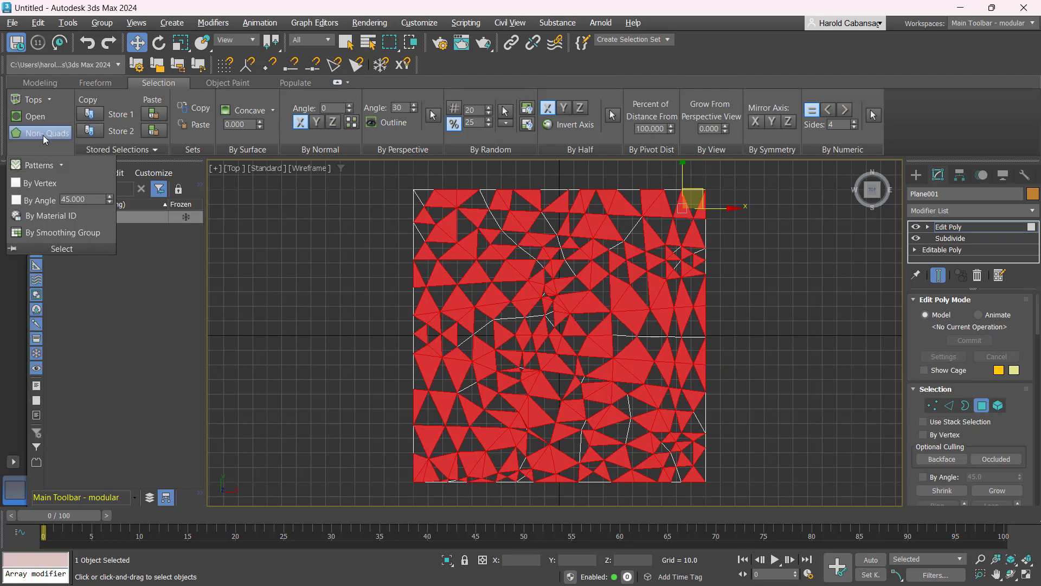
pyautogui.click(39, 165)
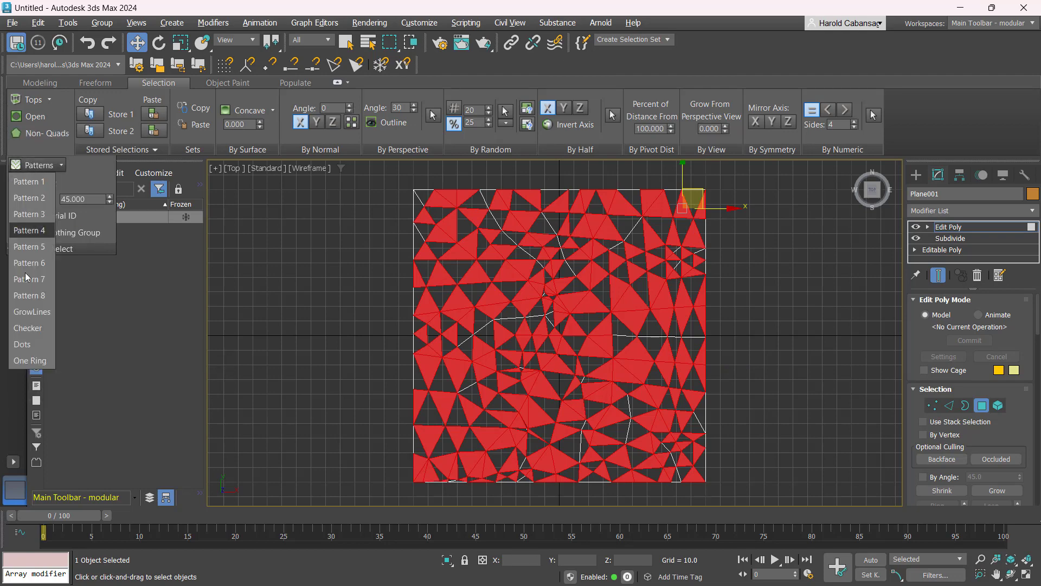
pyautogui.click(30, 328)
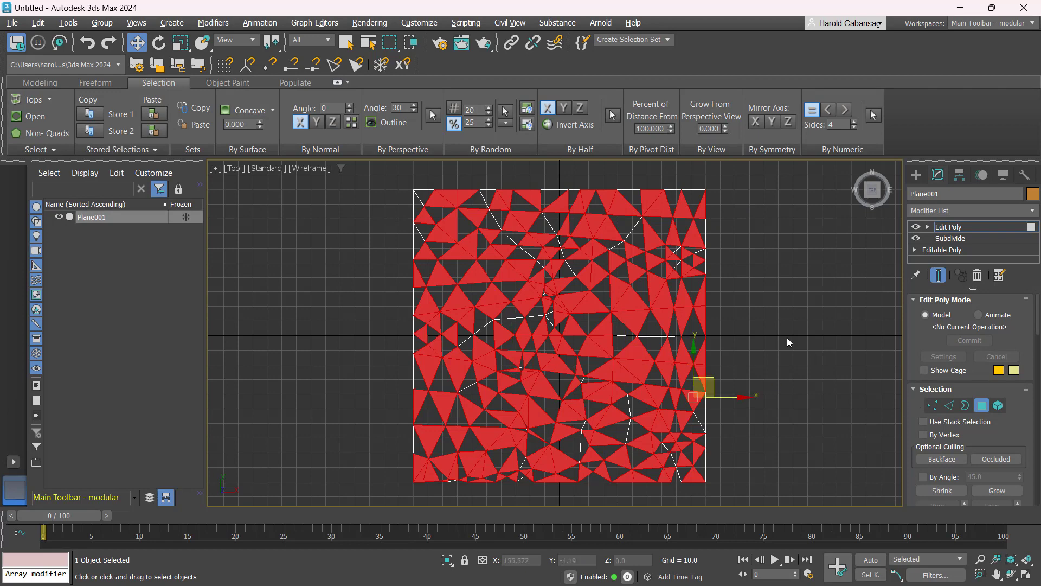
# - Return to object level and add an Edit Mesh modifier above Edit Poly
pyautogui.click(980, 405)
pyautogui.click(961, 210)
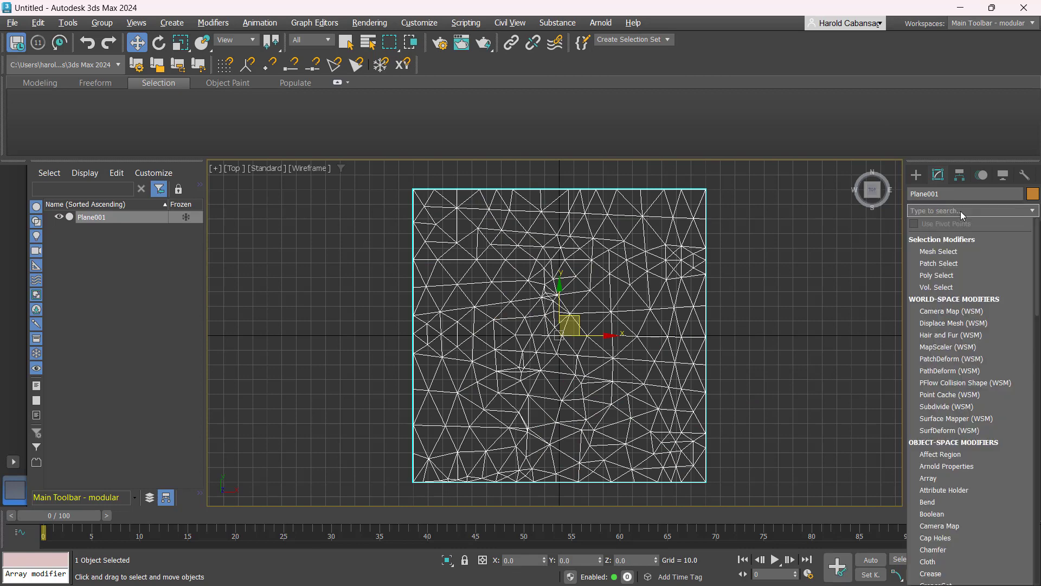
pyautogui.write('ed')
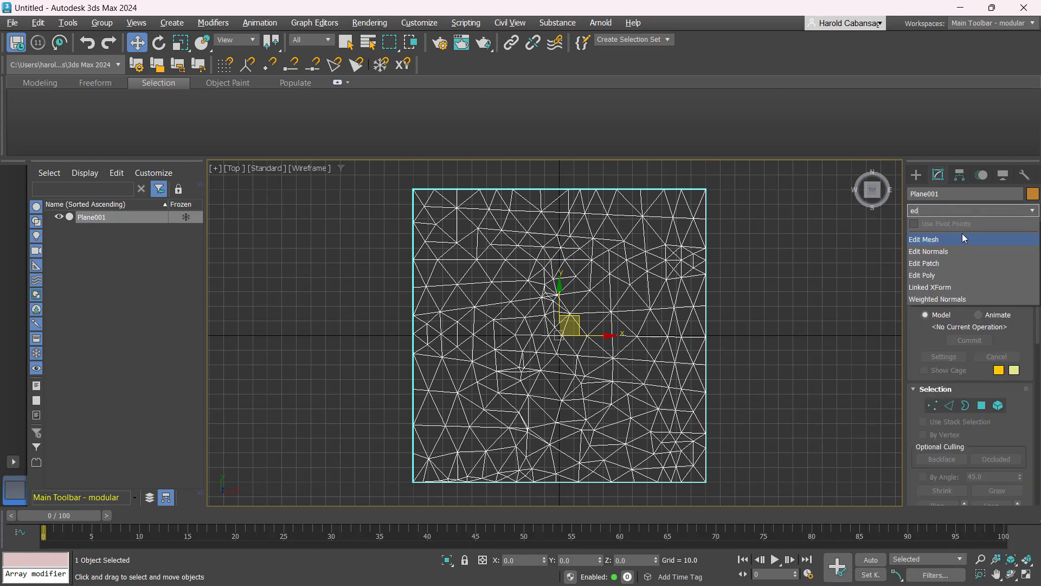
pyautogui.click(961, 239)
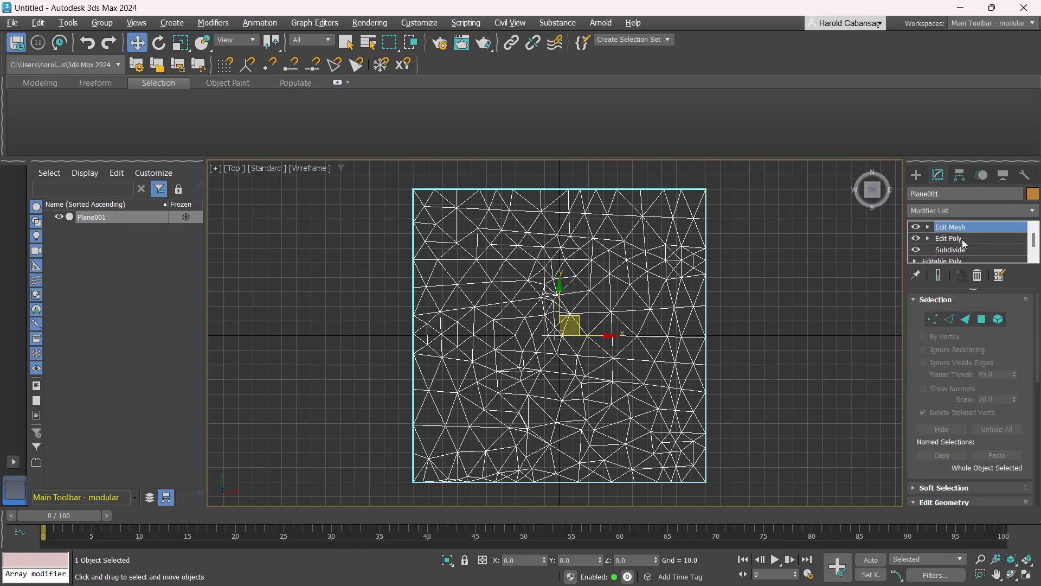
# - Switch the Edit Mesh modifier to polygon level to carry over the checkered face selection
pyautogui.click(982, 320)
pyautogui.click(982, 320)
pyautogui.scroll(-2, 703, 336)
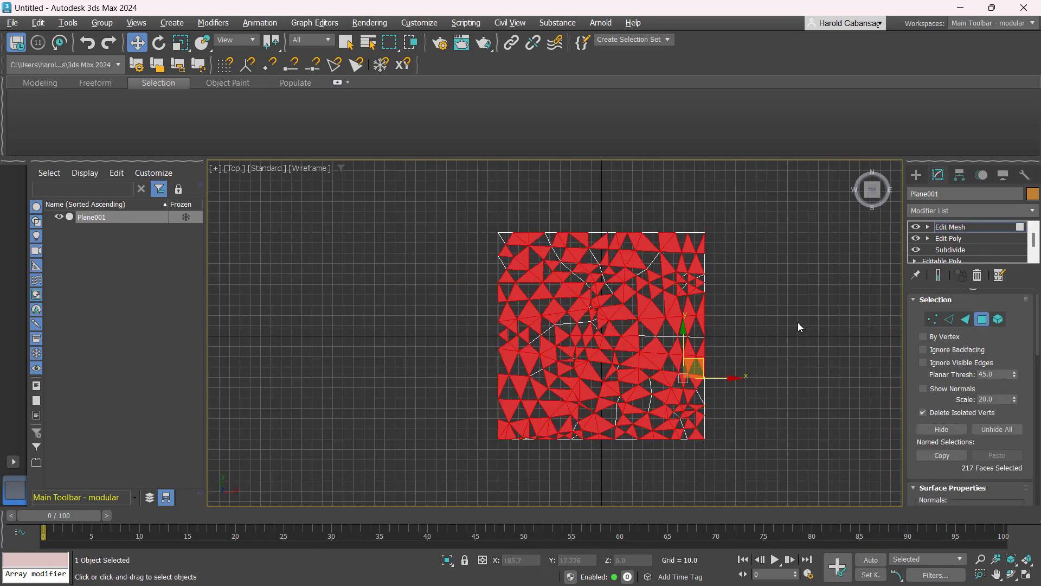
pyautogui.moveTo(797, 321); pyautogui.dragTo(737, 300, button='middle')
pyautogui.click(546, 298)
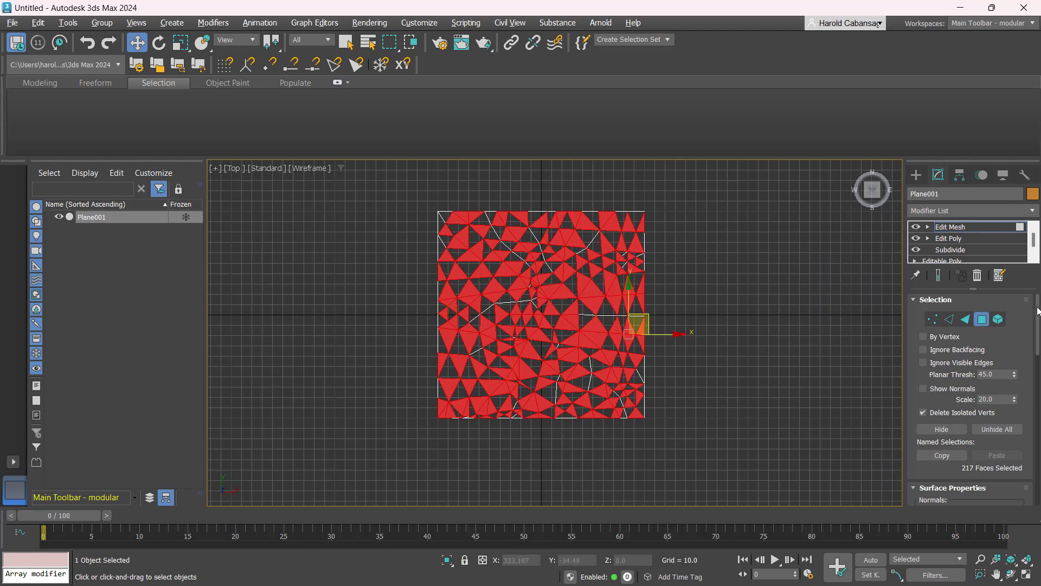
# - Explode the selected faces to separate objects named BLOCK01
pyautogui.click(968, 231)
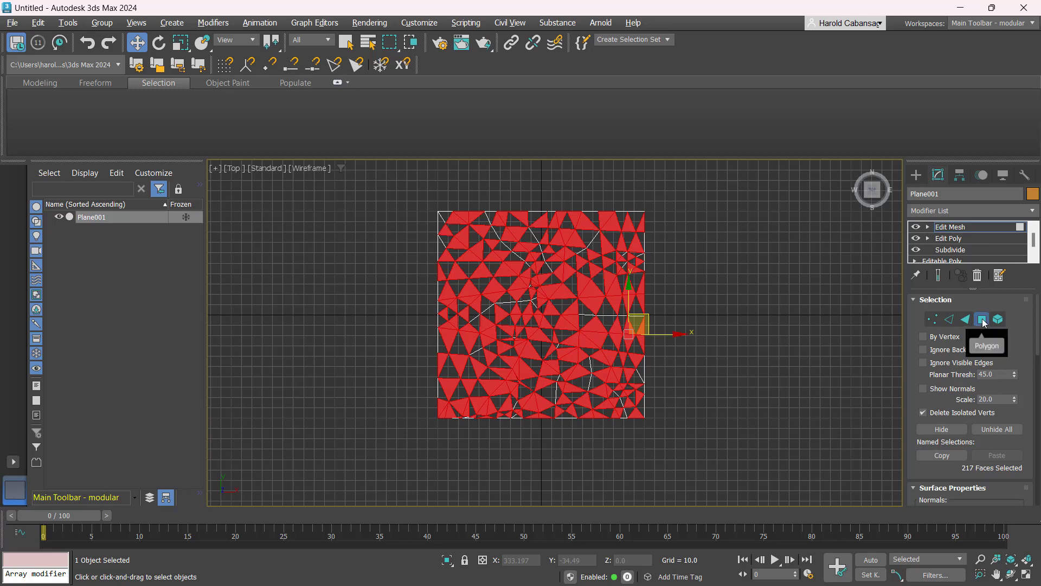
pyautogui.scroll(-5, 981, 319)
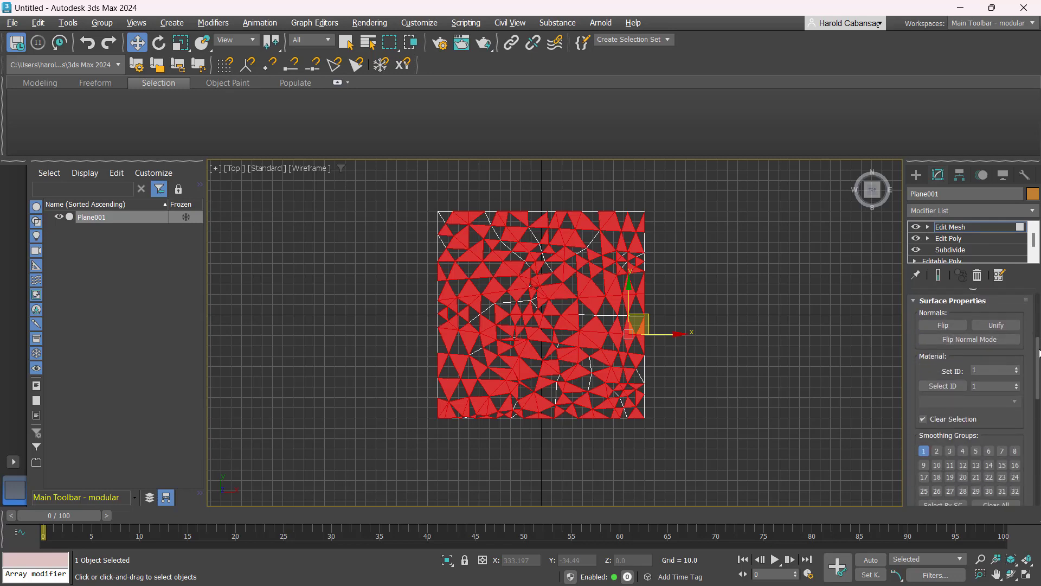
pyautogui.scroll(-5, 931, 333)
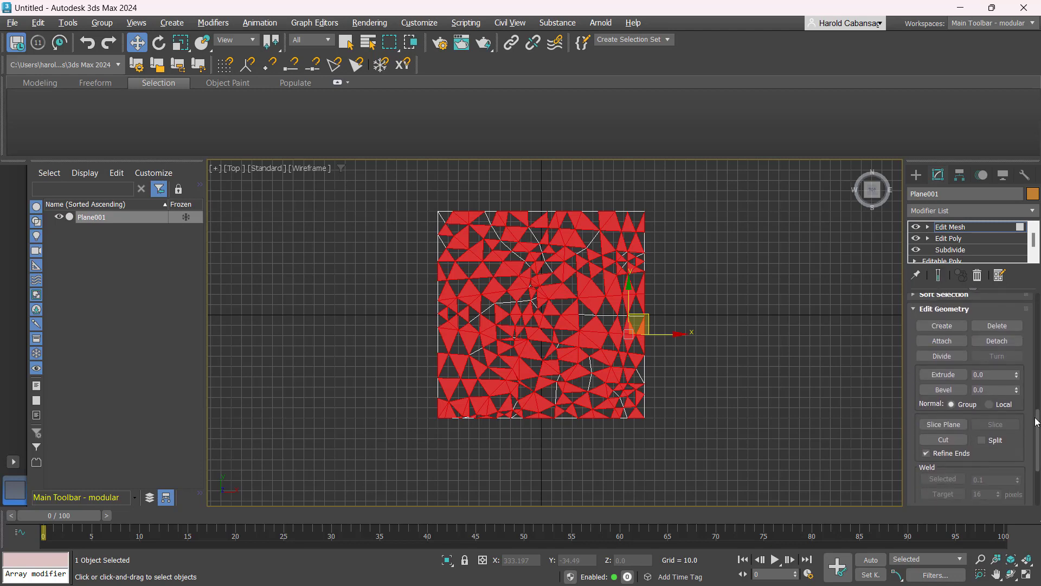
pyautogui.scroll(-2, 1038, 432)
pyautogui.scroll(-2, 1038, 433)
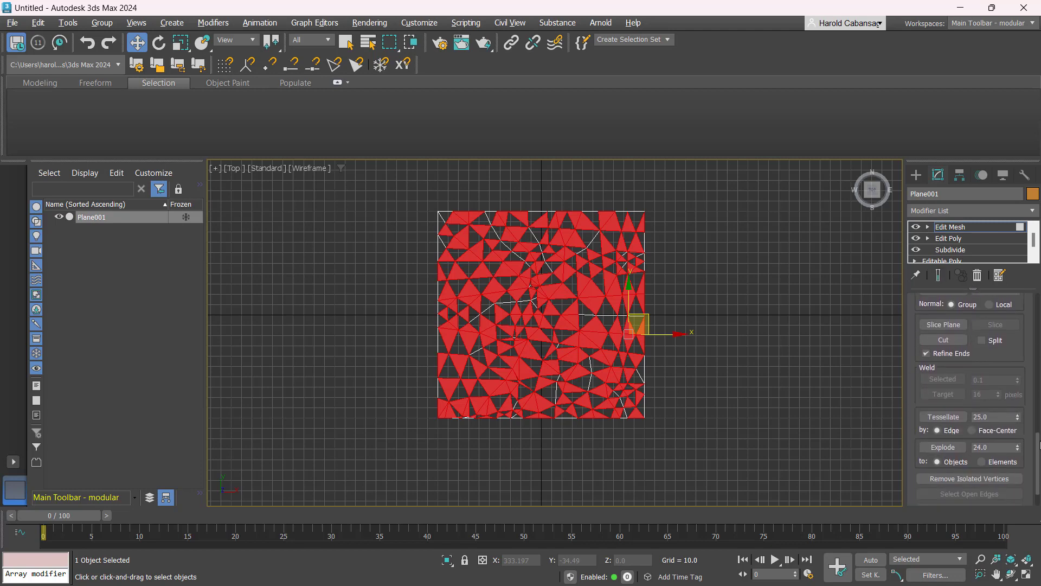
pyautogui.click(943, 448)
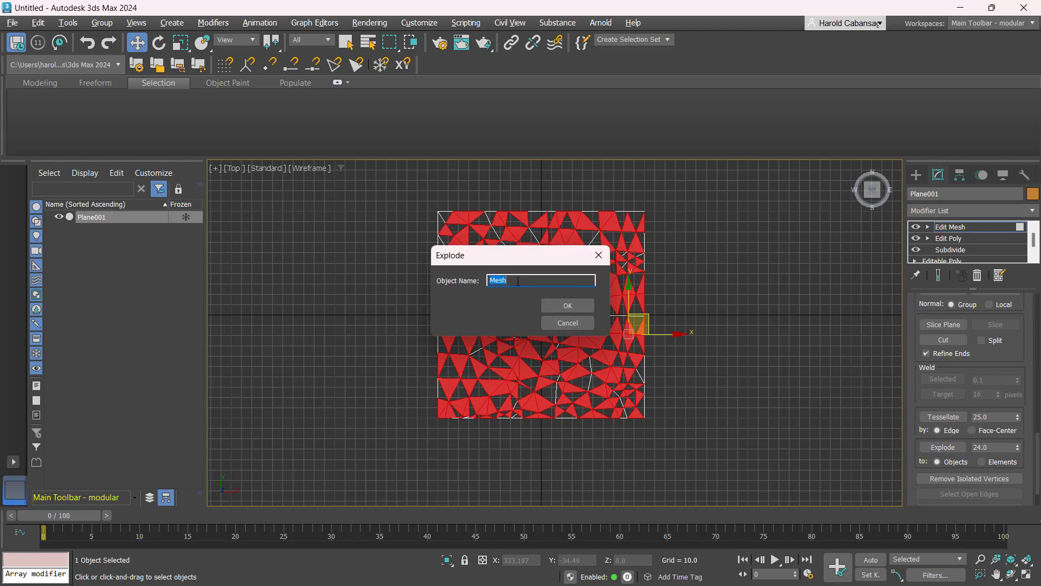
pyautogui.press('BackSpace')
pyautogui.write('BLOC')
pyautogui.write('K01')
pyautogui.click(564, 308)
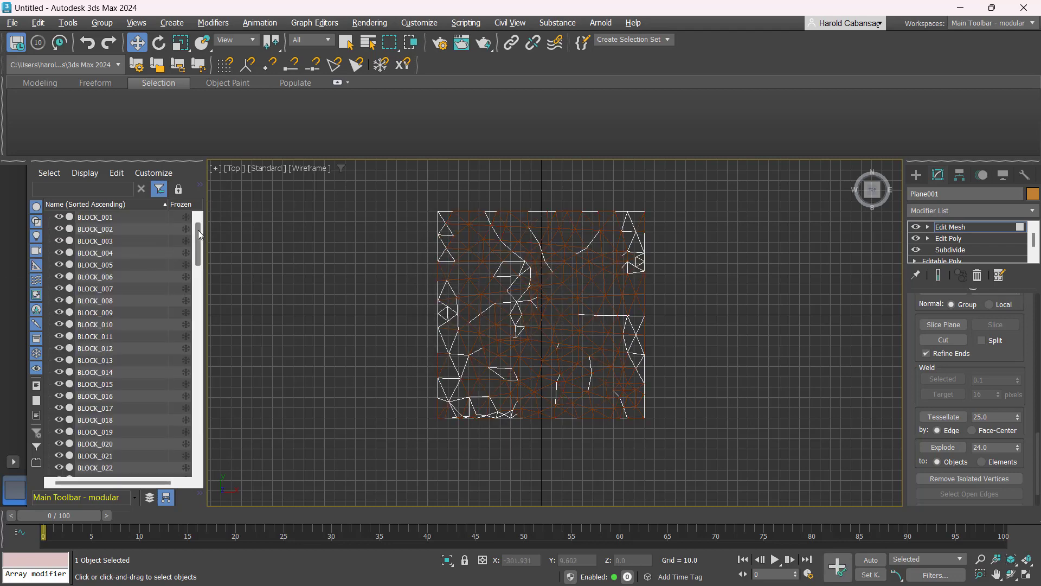
pyautogui.moveTo(198, 231)
pyautogui.mouseDown()
pyautogui.moveTo(187, 461)
pyautogui.moveTo(194, 229)
pyautogui.mouseUp()
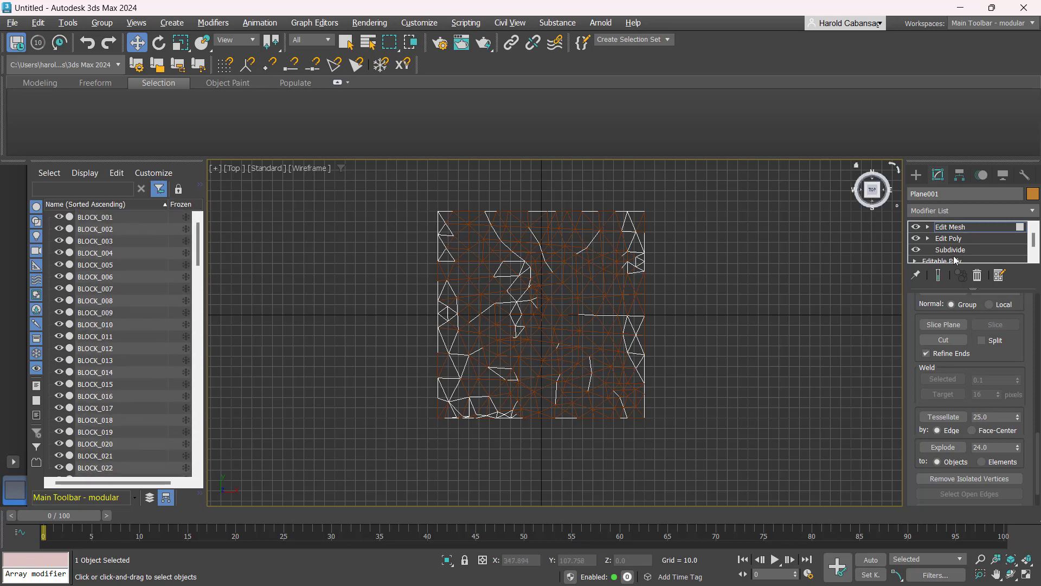
# - Select all remaining faces of the Edit Mesh at element level and explode them to objects named BLOCK_
pyautogui.moveTo(1037, 469); pyautogui.dragTo(1038, 328)
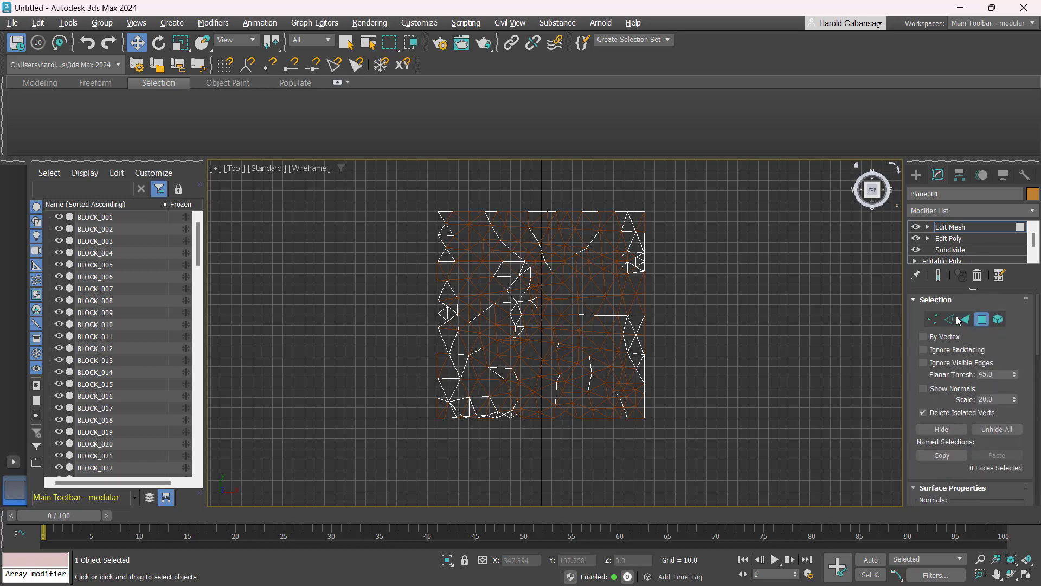
pyautogui.click(997, 320)
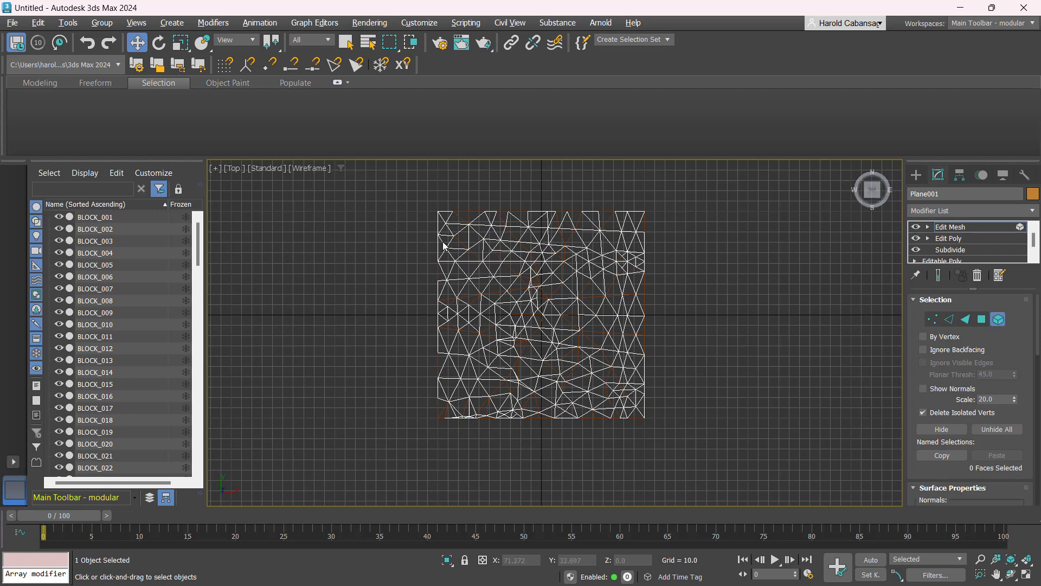
pyautogui.moveTo(395, 191); pyautogui.dragTo(704, 463)
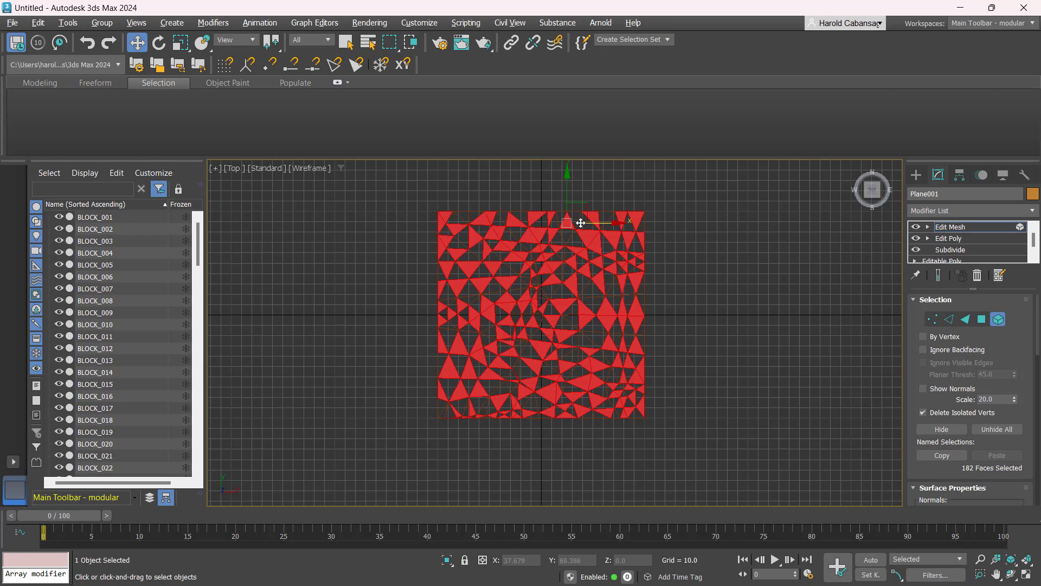
pyautogui.click(580, 223)
pyautogui.moveTo(580, 223); pyautogui.dragTo(597, 241)
pyautogui.click(597, 241)
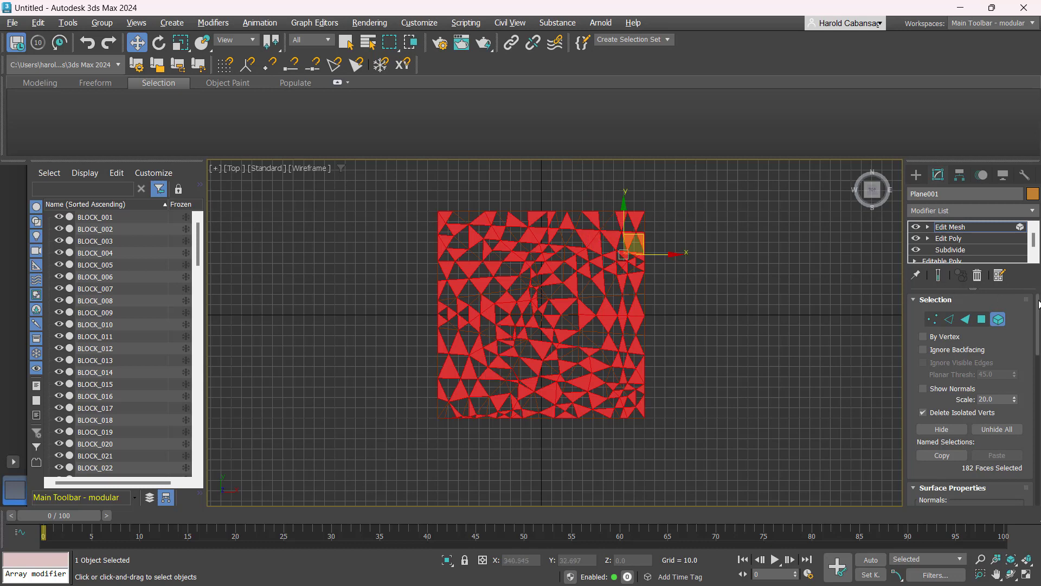
pyautogui.moveTo(1039, 304); pyautogui.dragTo(1039, 420)
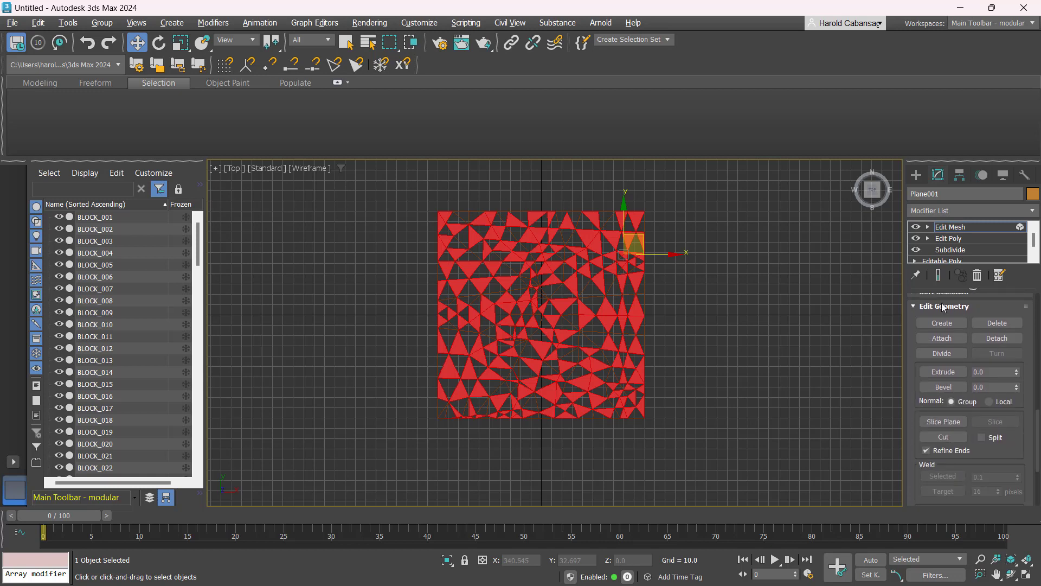
pyautogui.scroll(-3, 970, 422)
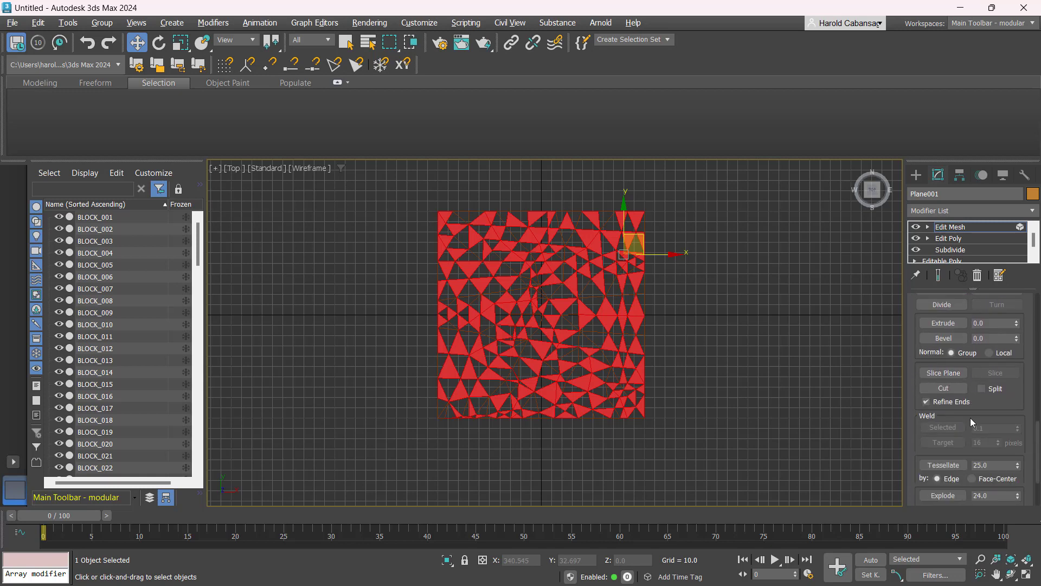
pyautogui.scroll(-2, 971, 417)
pyautogui.click(943, 463)
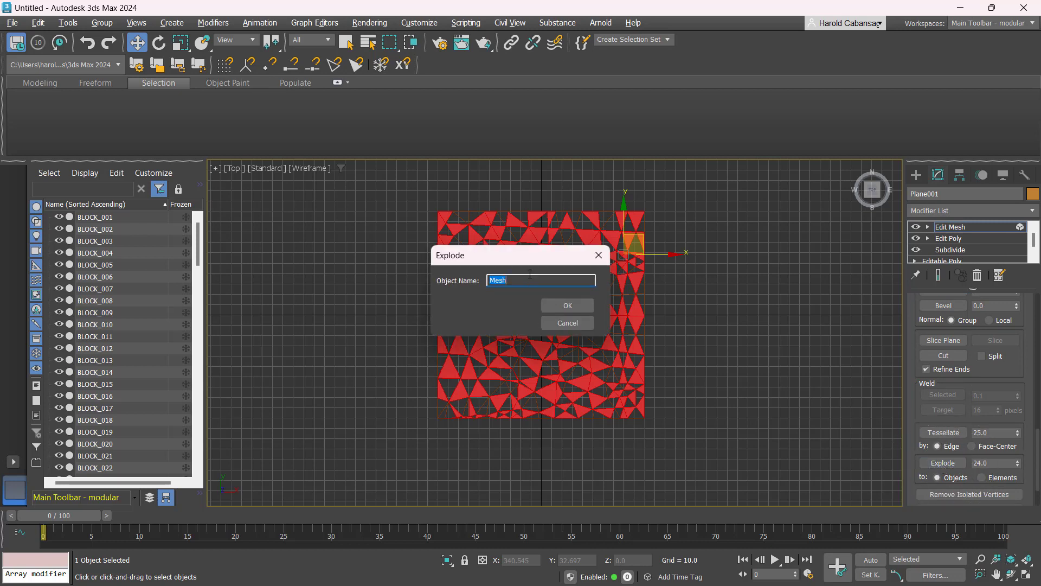
pyautogui.write('BLOCK_')
pyautogui.click(574, 306)
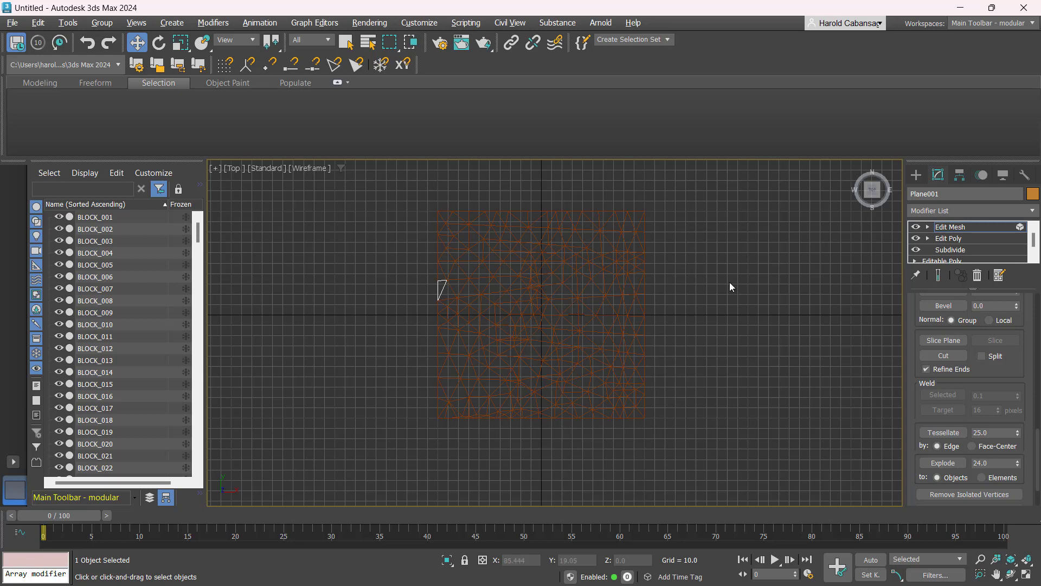
# - Return to object level and rename the leftover plane as BLOCK_261
pyautogui.click(994, 226)
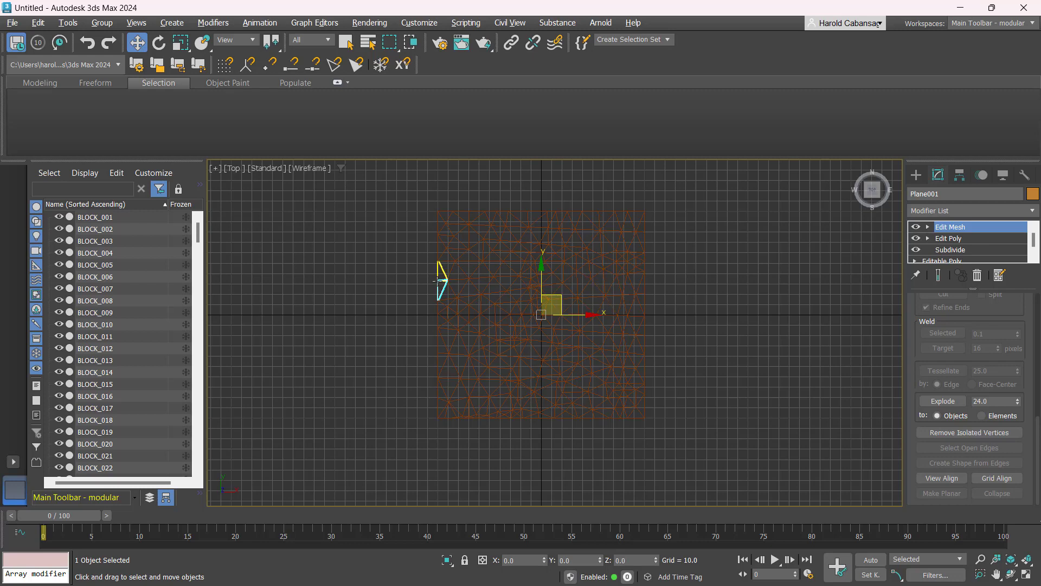
pyautogui.moveTo(941, 194); pyautogui.dragTo(779, 177)
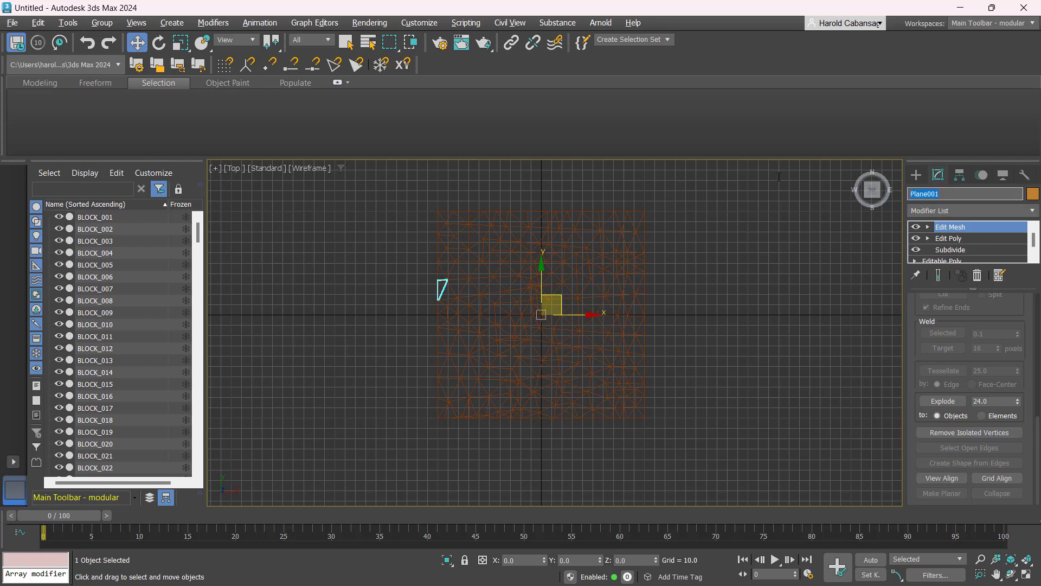
pyautogui.moveTo(198, 233); pyautogui.dragTo(195, 469)
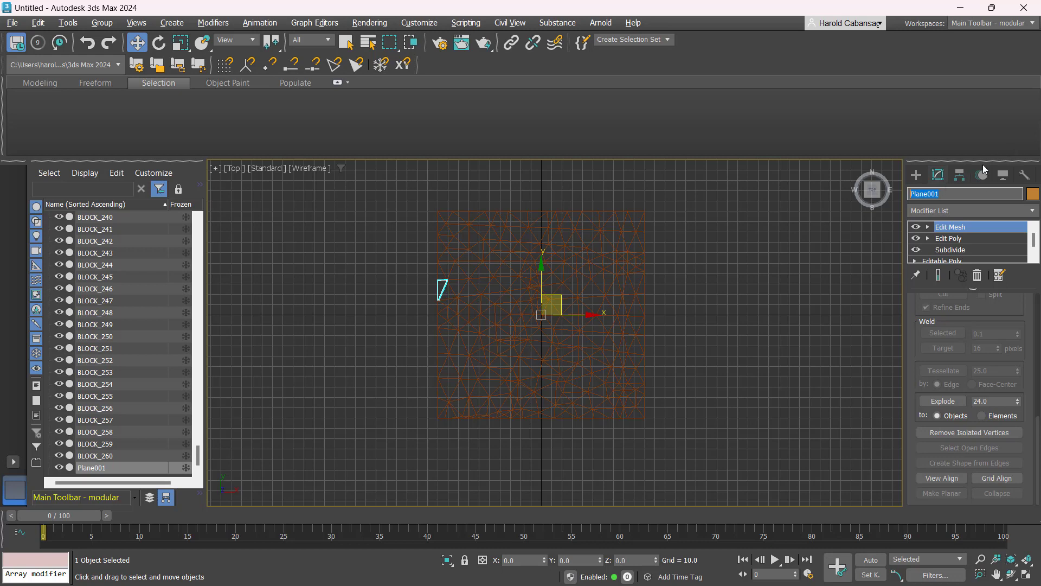
pyautogui.write('BLOCK_261')
pyautogui.press('Return')
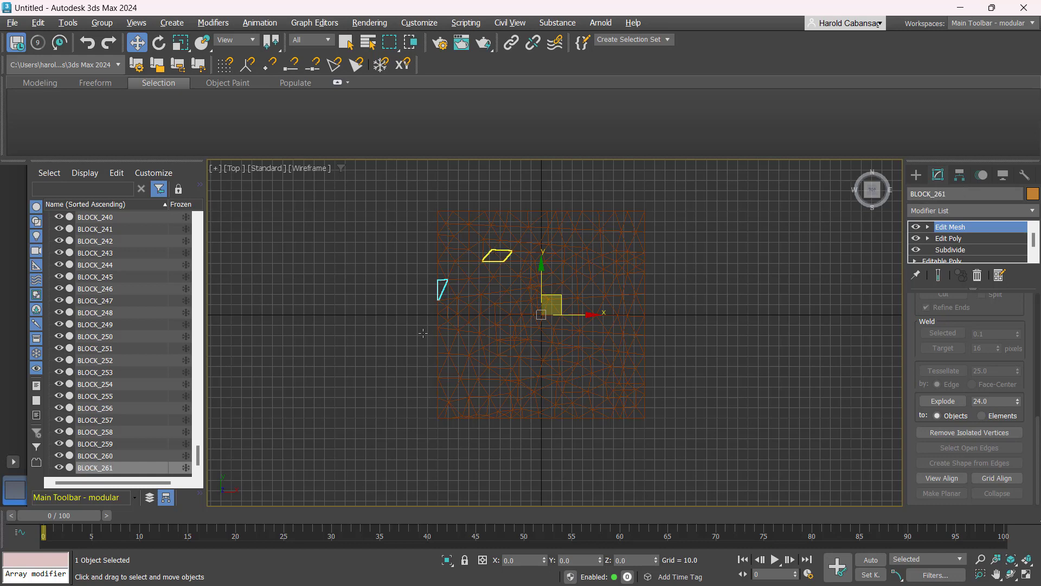
# - Select all block objects in the perspective view and add a Shell modifier to them
pyautogui.click(701, 285)
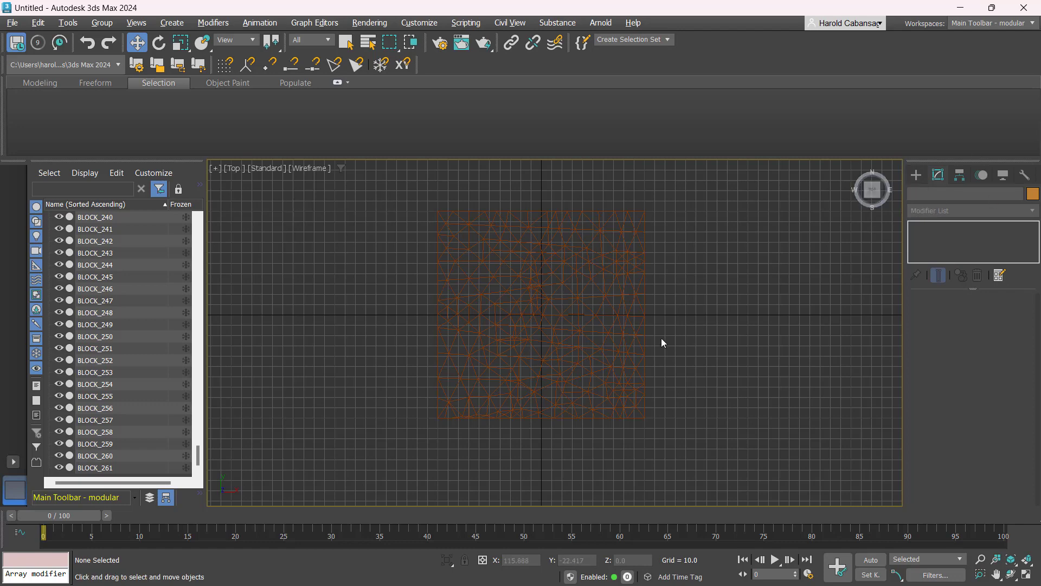
pyautogui.hotkey('alt', 'w')
pyautogui.hotkey('alt', 'w')
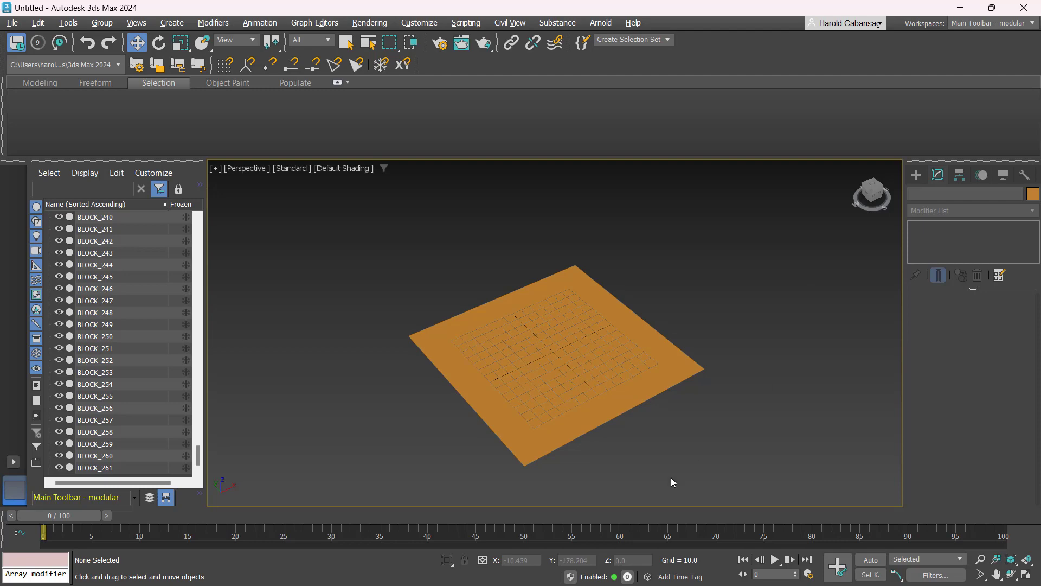
pyautogui.moveTo(584, 415); pyautogui.dragTo(798, 487)
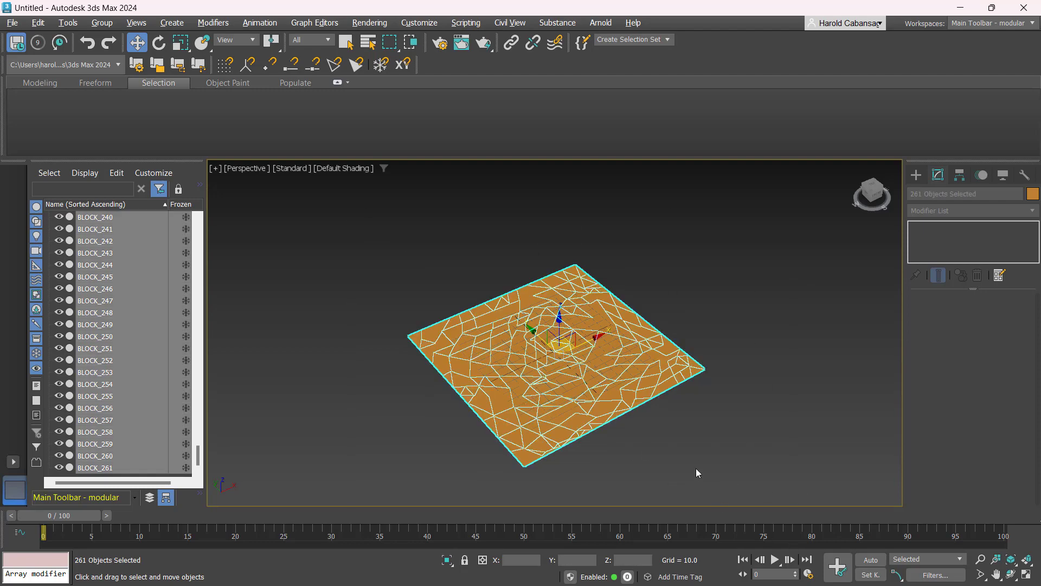
pyautogui.keyDown('alt'); pyautogui.moveTo(695, 467); pyautogui.dragTo(700, 438, button='middle'); pyautogui.keyUp('alt')
pyautogui.scroll(4, 588, 427)
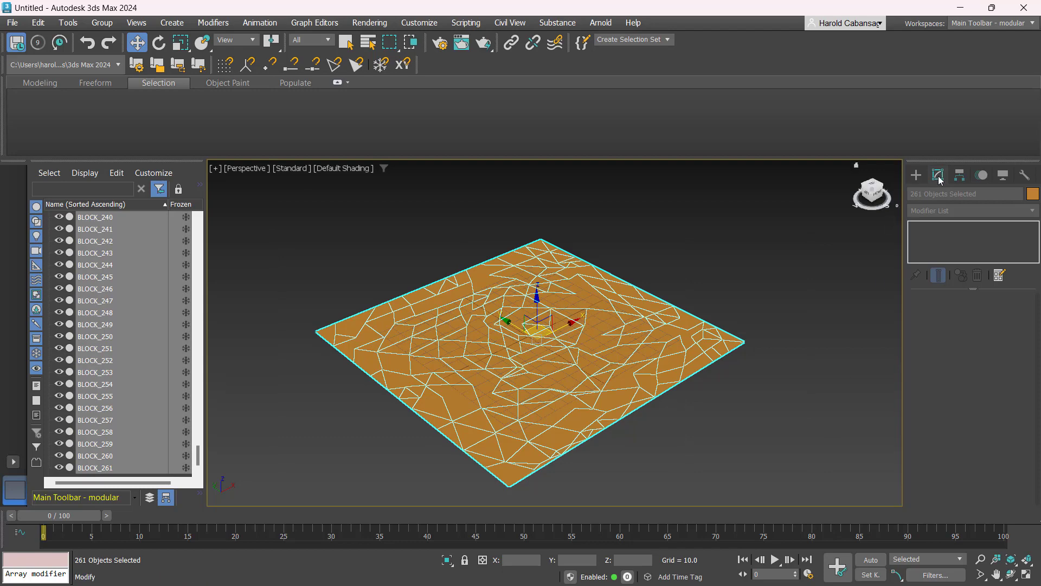
pyautogui.click(948, 210)
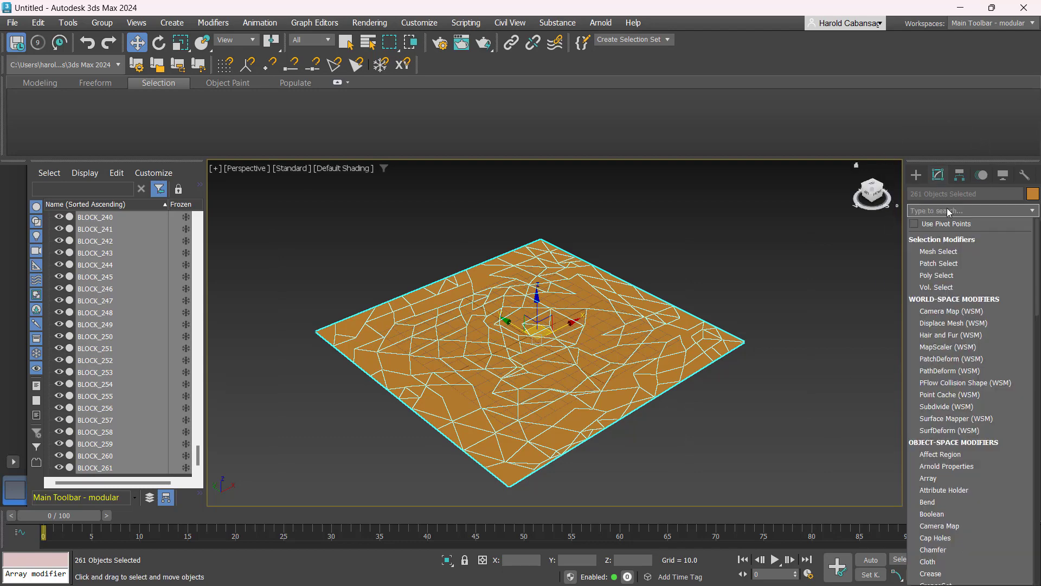
pyautogui.write('shell')
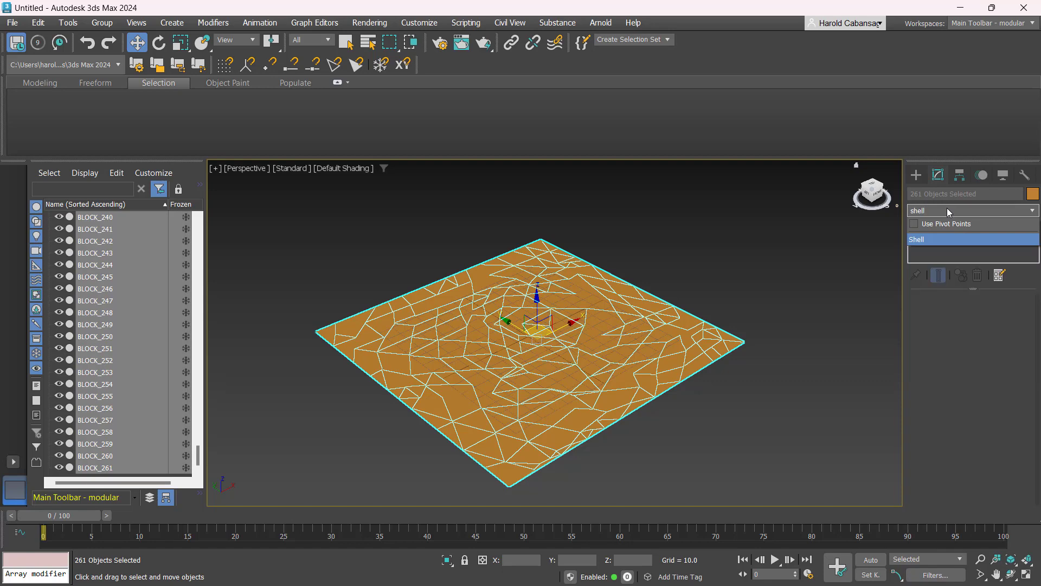
pyautogui.click(965, 240)
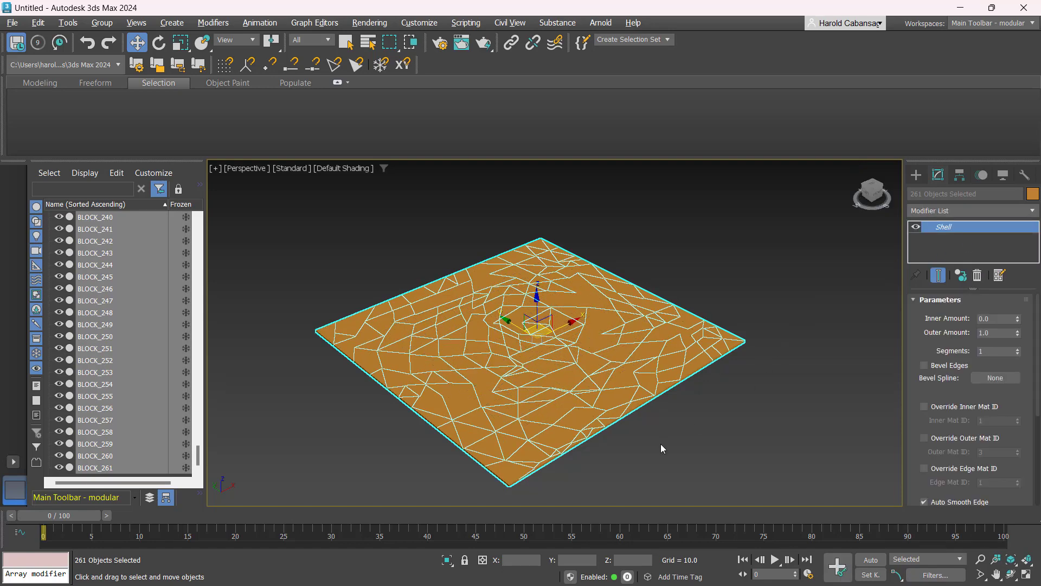
# - Set the Shell modifier's outer amount to 10
pyautogui.keyDown('alt'); pyautogui.moveTo(661, 444); pyautogui.dragTo(662, 418, button='middle'); pyautogui.keyUp('alt')
pyautogui.keyDown('alt'); pyautogui.moveTo(677, 364); pyautogui.dragTo(666, 412, button='middle'); pyautogui.keyUp('alt')
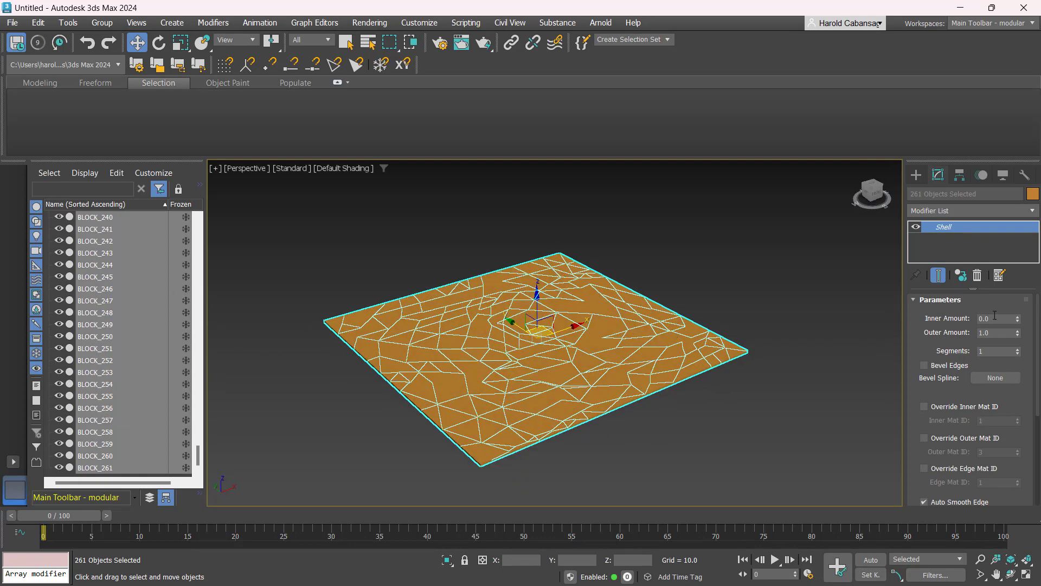
pyautogui.doubleClick(992, 332)
pyautogui.write('5')
pyautogui.press('Return')
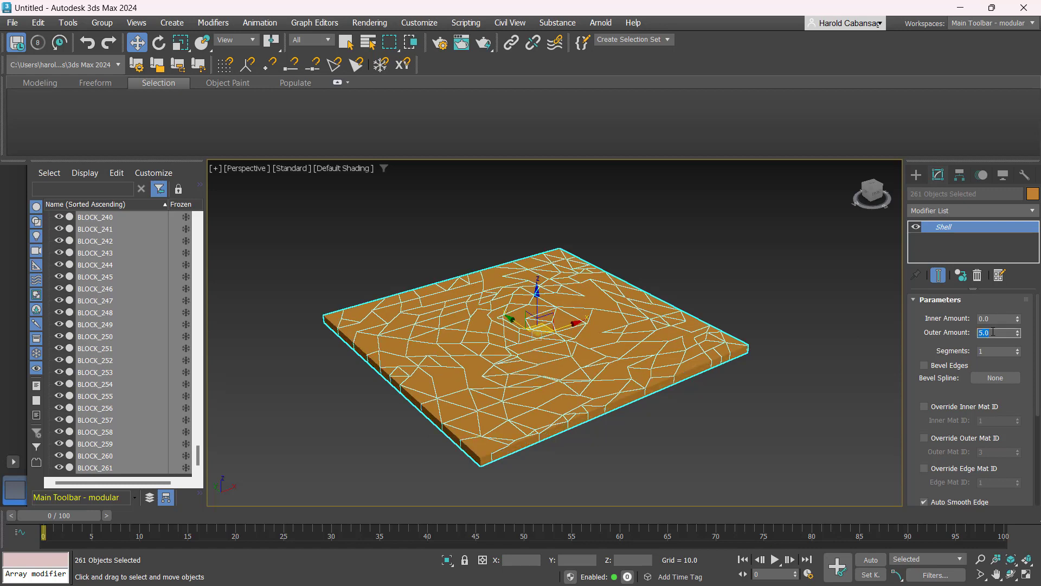
pyautogui.write('10')
pyautogui.press('Return')
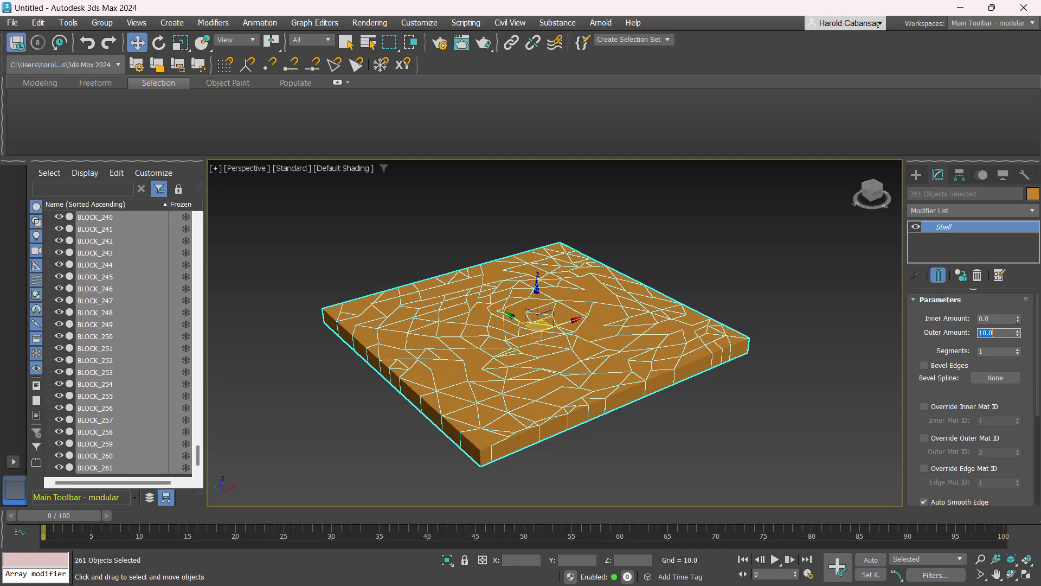
# - Rotate all the shelled blocks about 90 degrees so the panel stands upright
pyautogui.moveTo(695, 448)
pyautogui.keyDown('alt'); pyautogui.mouseDown(button='middle')
pyautogui.moveTo(720, 430)
pyautogui.moveTo(690, 466)
pyautogui.mouseUp(button='middle'); pyautogui.keyUp('alt')
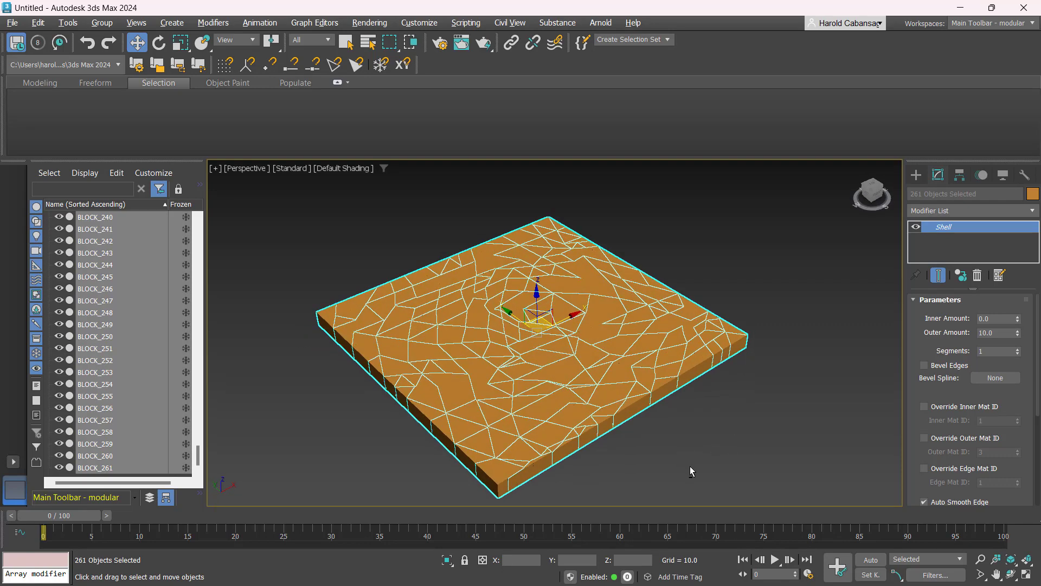
pyautogui.scroll(-3, 676, 412)
pyautogui.hotkey('alt', 'w')
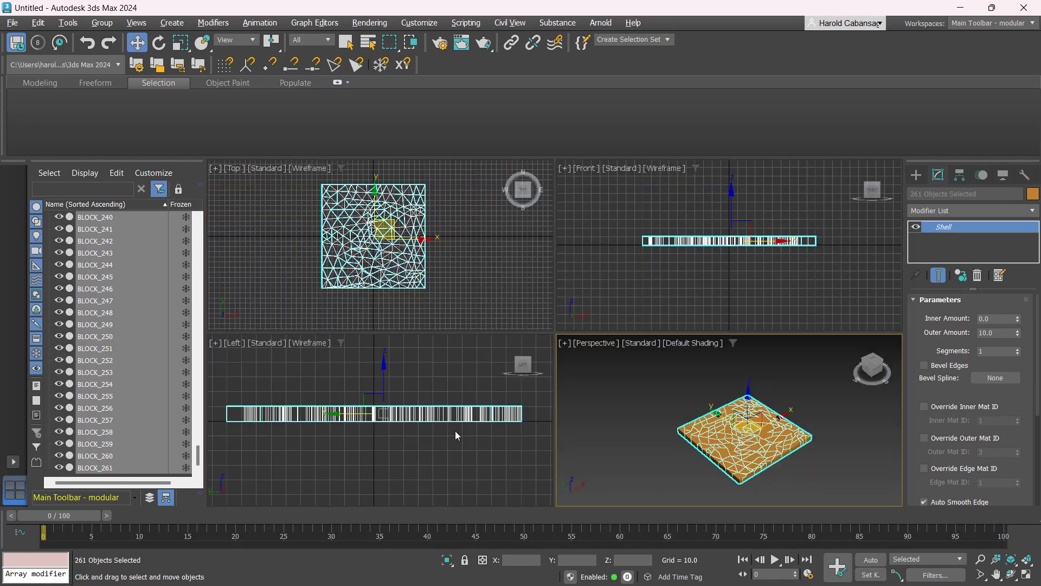
pyautogui.moveTo(455, 432); pyautogui.dragTo(462, 438, button='middle')
pyautogui.scroll(3, 751, 256)
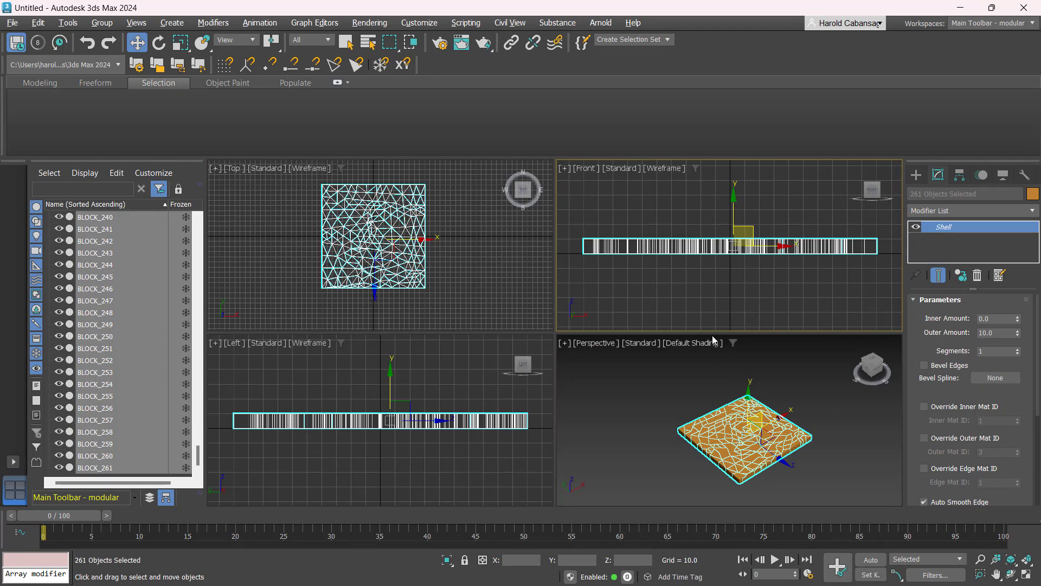
pyautogui.click(759, 406)
pyautogui.press('e')
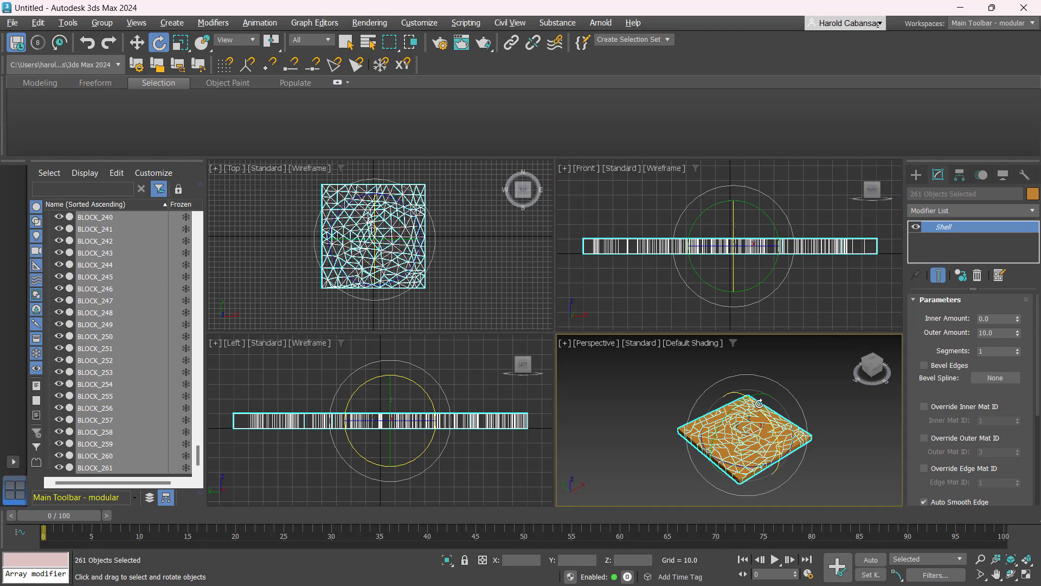
pyautogui.moveTo(759, 403); pyautogui.dragTo(771, 457)
# - Move the upright blocks in the Left view so the panel sits above the grid
pyautogui.press('w')
pyautogui.scroll(-3, 459, 378)
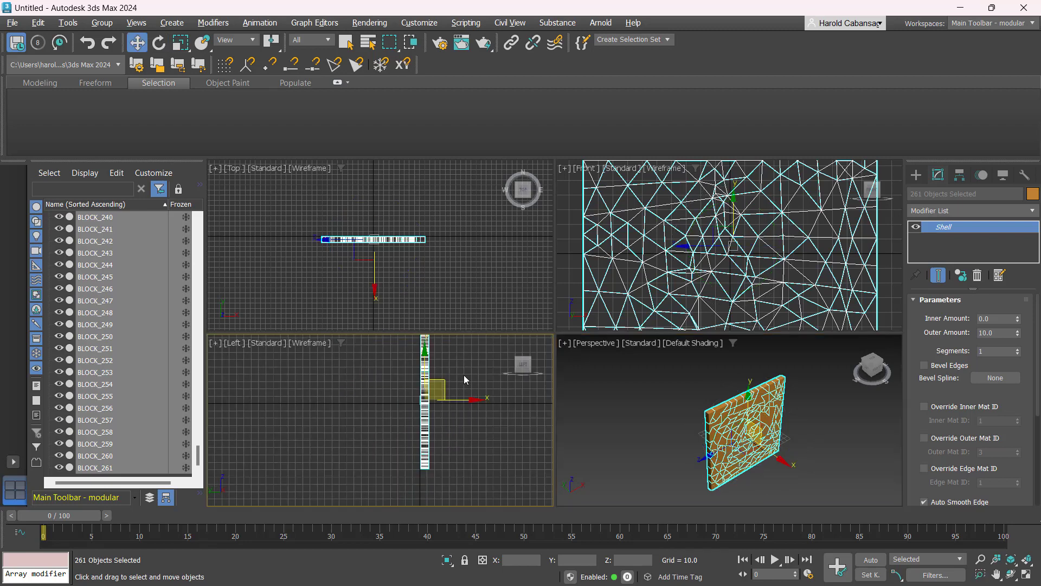
pyautogui.moveTo(464, 376); pyautogui.dragTo(389, 422, button='middle')
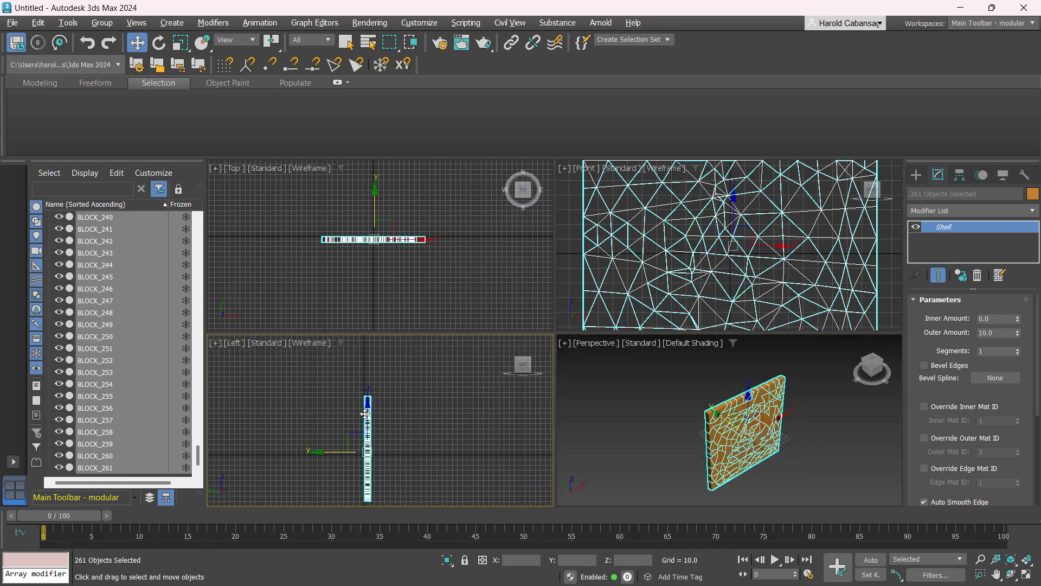
pyautogui.moveTo(374, 421); pyautogui.dragTo(381, 366)
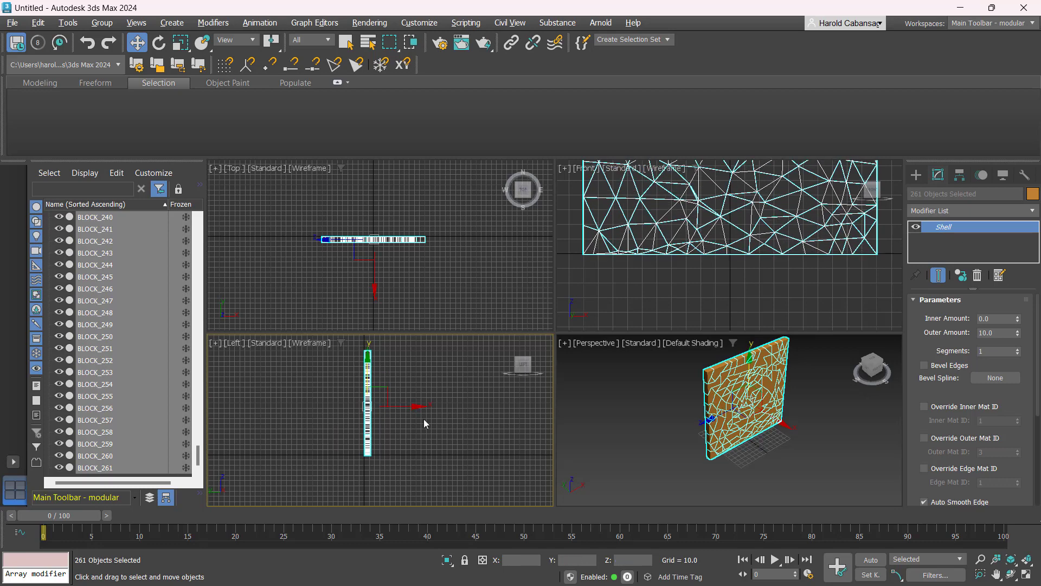
pyautogui.hotkey('alt', 'w')
pyautogui.scroll(5, 561, 363)
pyautogui.moveTo(560, 363); pyautogui.dragTo(526, 401, button='middle')
pyautogui.scroll(-2, 580, 274)
pyautogui.scroll(-2, 500, 317)
pyautogui.moveTo(464, 220); pyautogui.dragTo(465, 224)
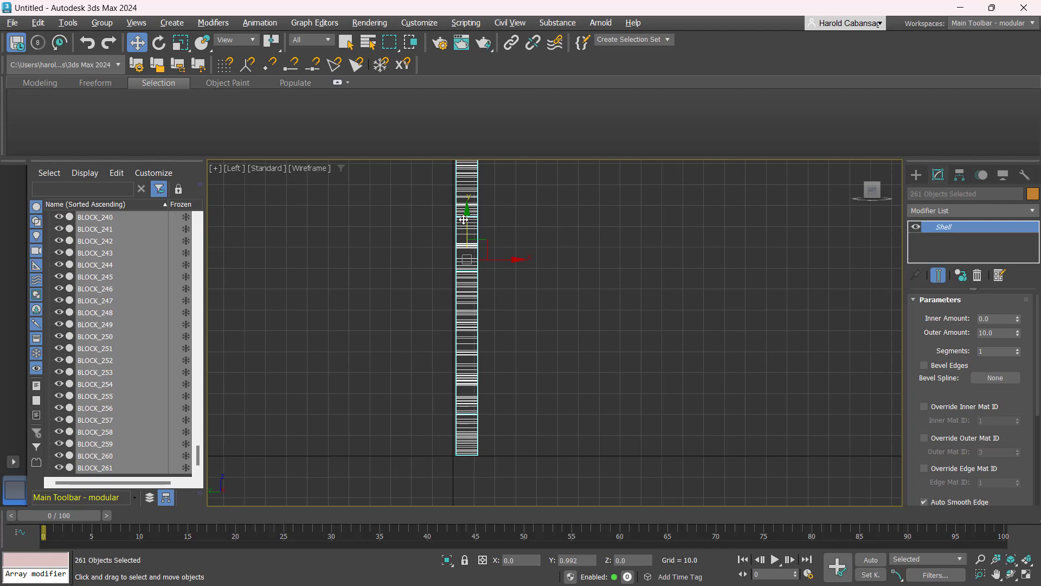
# - Inspect the standing block panel in the perspective view
pyautogui.click(569, 350)
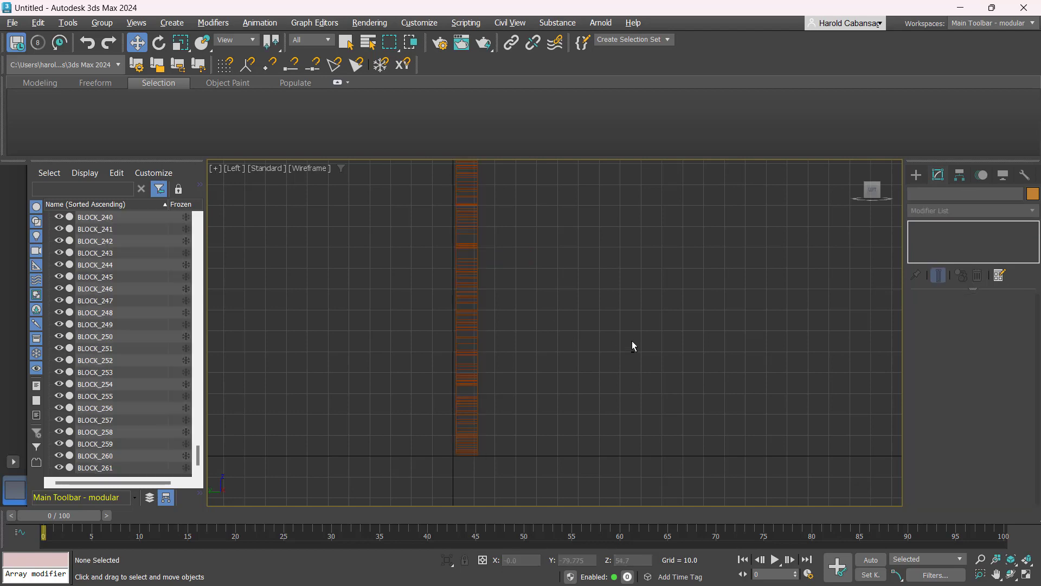
pyautogui.hotkey('alt', 'w')
pyautogui.middleClick(705, 374)
pyautogui.hotkey('alt', 'w')
pyautogui.scroll(-3, 630, 353)
pyautogui.scroll(-3, 630, 353)
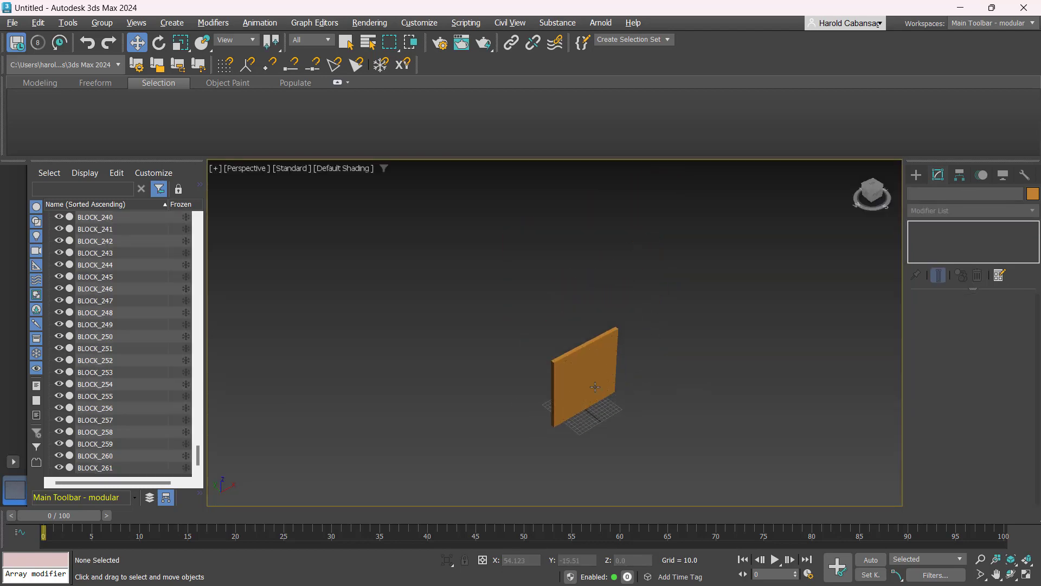
pyautogui.moveTo(526, 326); pyautogui.dragTo(610, 434)
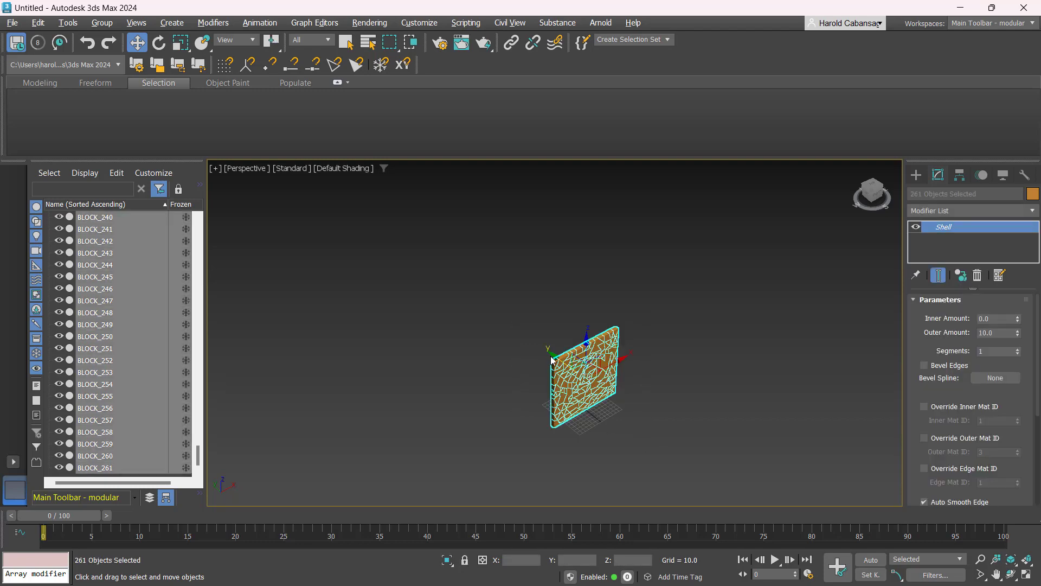
pyautogui.moveTo(551, 348); pyautogui.dragTo(521, 328)
pyautogui.moveTo(586, 422)
pyautogui.keyDown('alt'); pyautogui.mouseDown(button='middle')
pyautogui.moveTo(586, 411)
pyautogui.moveTo(596, 427)
pyautogui.mouseUp(button='middle'); pyautogui.keyUp('alt')
pyautogui.scroll(5, 563, 386)
pyautogui.click(636, 427)
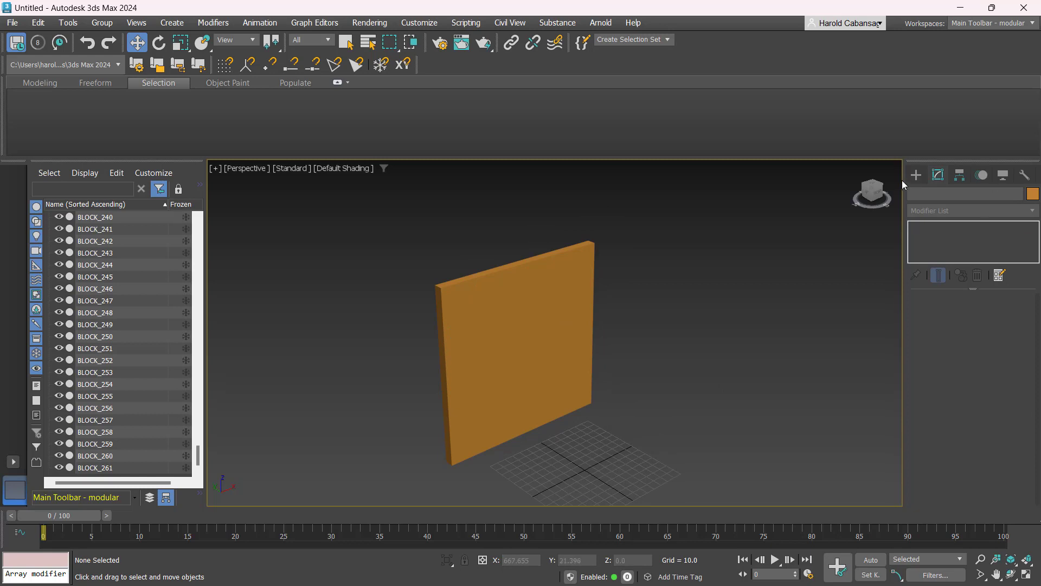
# - Create a sphere with a radius of about 25.6 beside the grid in the perspective view
pyautogui.click(915, 176)
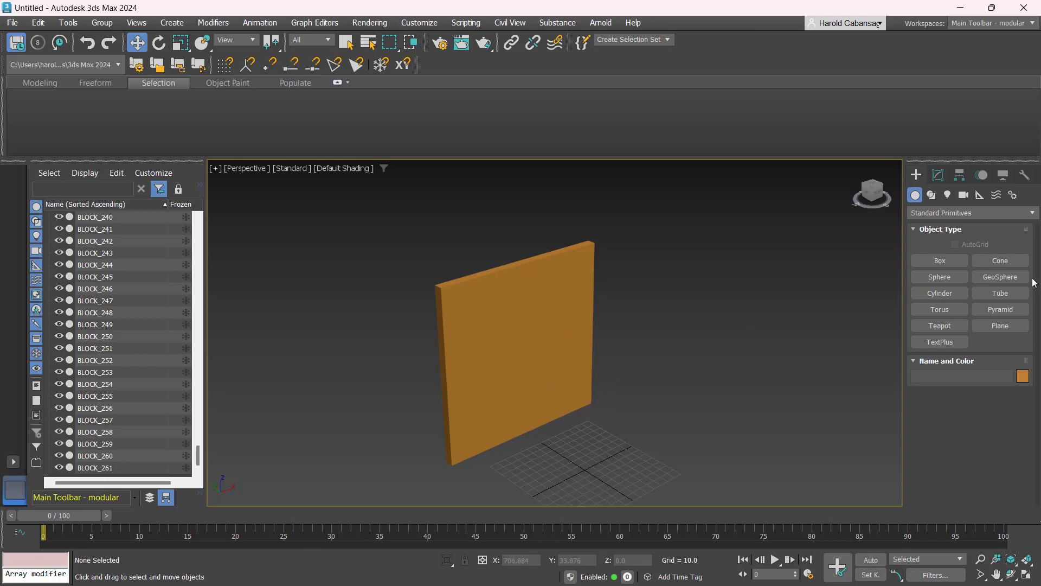
pyautogui.click(939, 276)
pyautogui.moveTo(586, 469); pyautogui.dragTo(601, 482)
pyautogui.rightClick(639, 455)
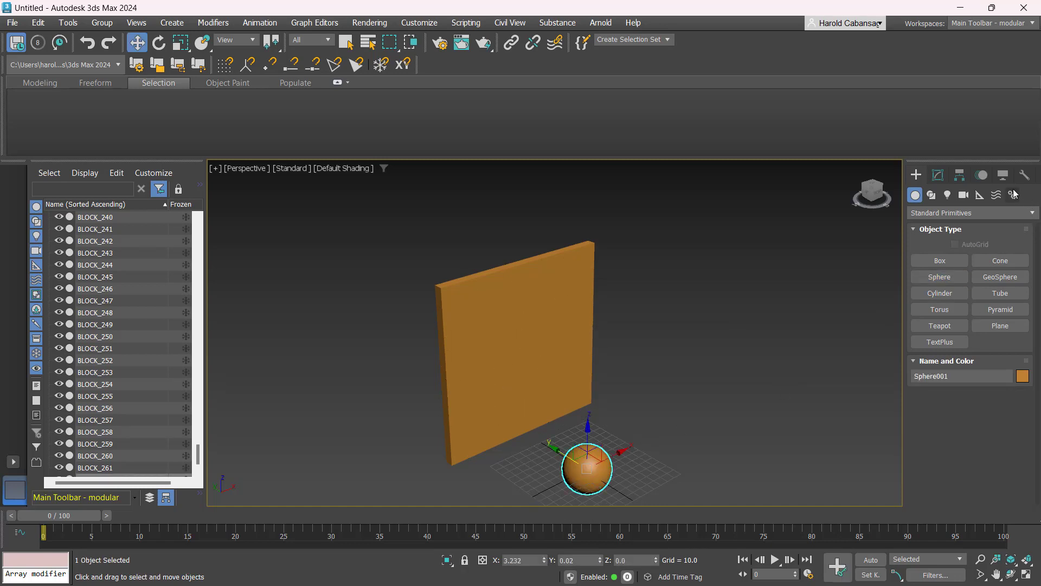
# - Change the sphere's object color to red
pyautogui.click(937, 174)
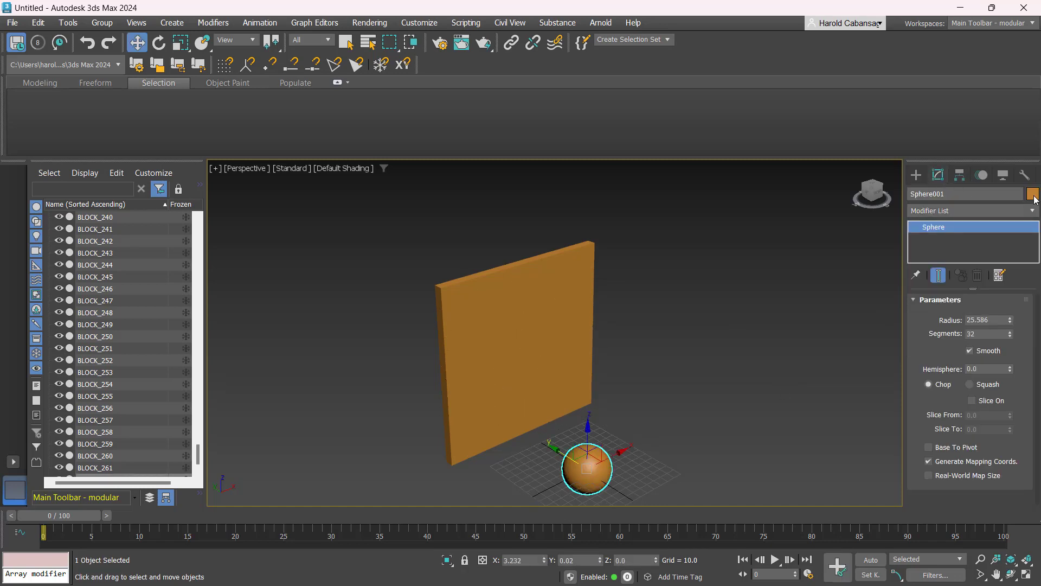
pyautogui.click(1033, 195)
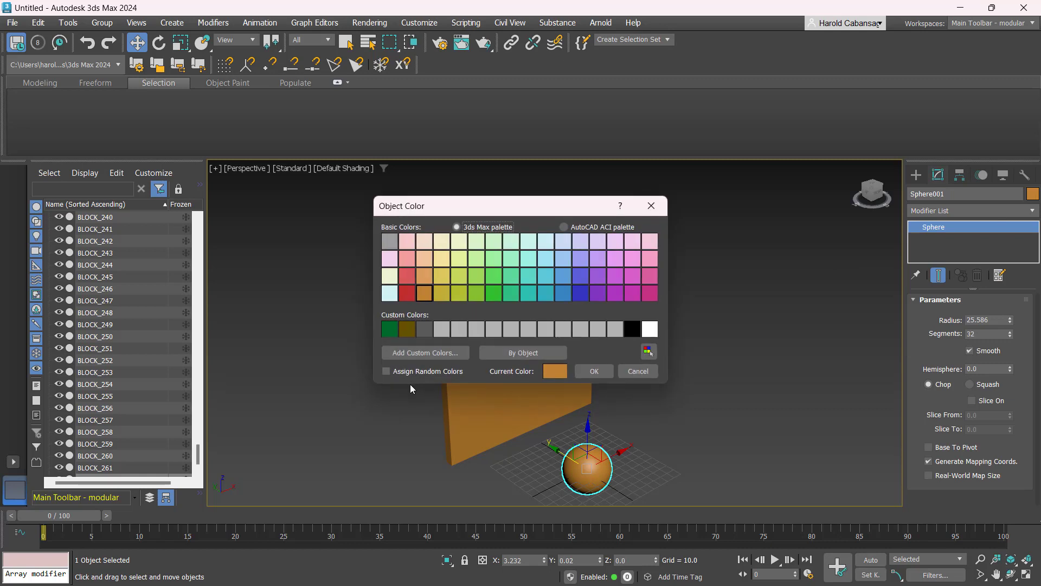
pyautogui.click(412, 294)
pyautogui.click(594, 371)
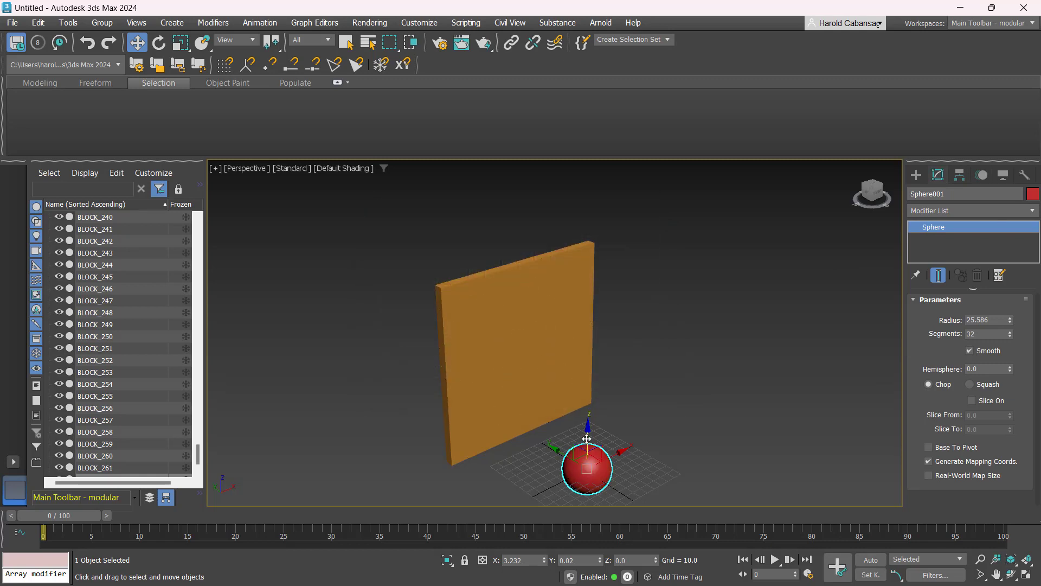
# - Move the sphere up to about Z 131 and back to about Y -66, away from the panel
pyautogui.moveTo(586, 438); pyautogui.dragTo(584, 326)
pyautogui.keyDown('alt'); pyautogui.moveTo(492, 442); pyautogui.dragTo(517, 419, button='middle'); pyautogui.keyUp('alt')
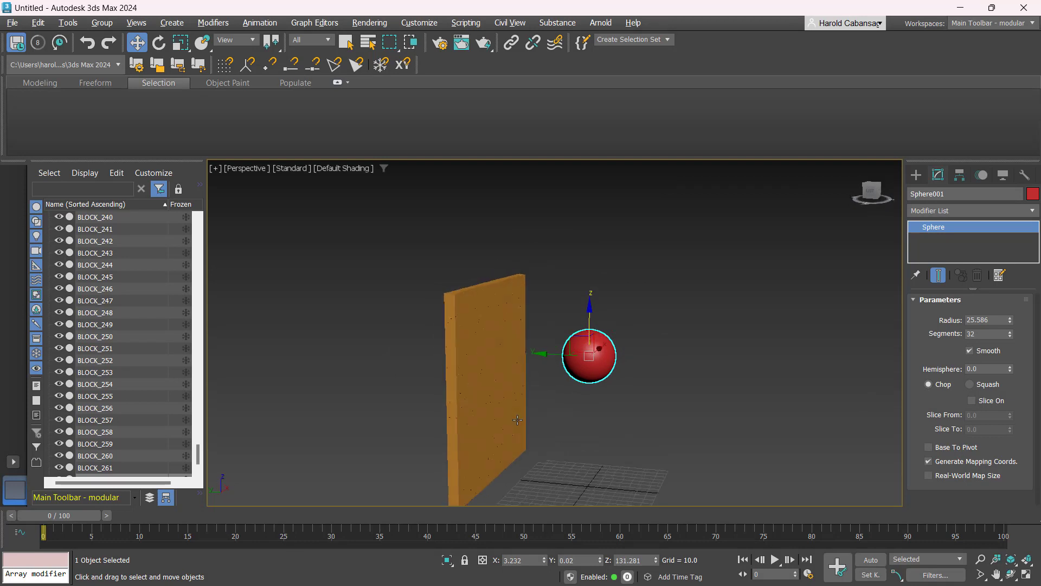
pyautogui.scroll(-2, 655, 431)
pyautogui.moveTo(655, 432); pyautogui.dragTo(599, 393, button='middle')
pyautogui.scroll(2, 583, 359)
pyautogui.moveTo(557, 339); pyautogui.dragTo(609, 388)
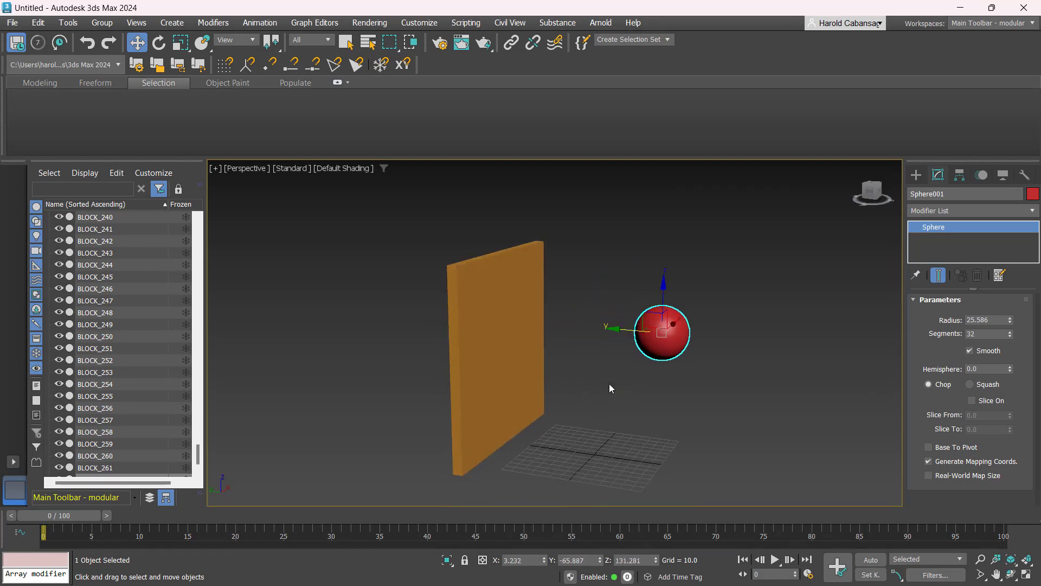
pyautogui.keyDown('alt'); pyautogui.moveTo(610, 388); pyautogui.dragTo(629, 407, button='middle'); pyautogui.keyUp('alt')
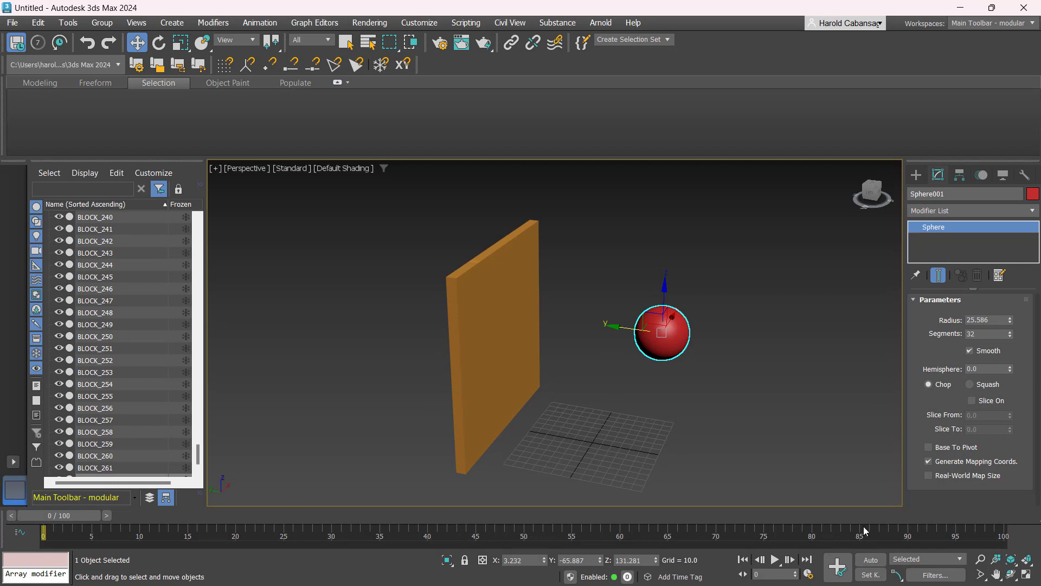
# - With Auto Key on, move the sphere through the panel to the far side at frame 30 to animate it
pyautogui.click(870, 559)
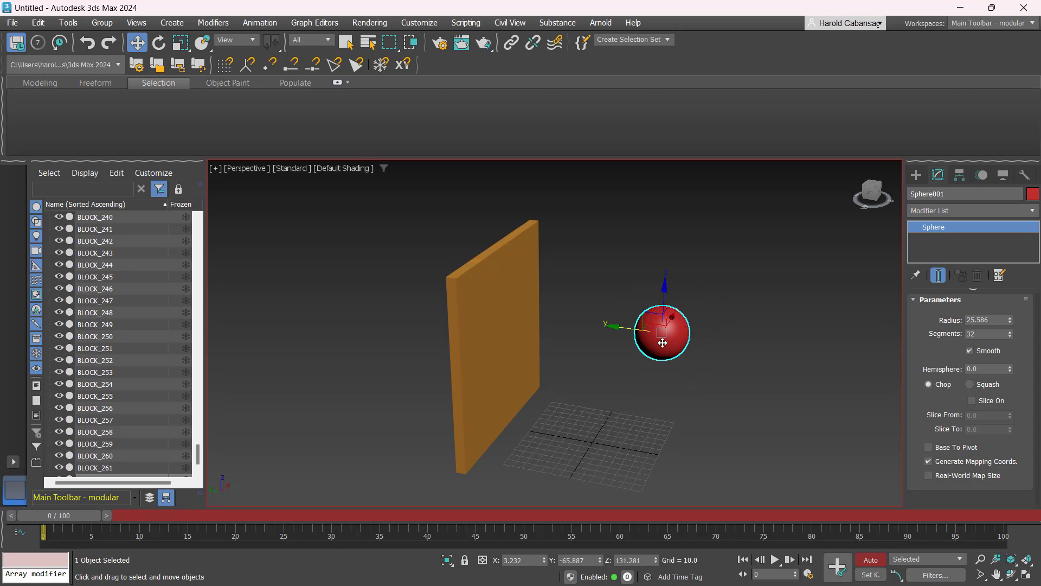
pyautogui.click(58, 530)
pyautogui.moveTo(51, 516); pyautogui.dragTo(321, 515)
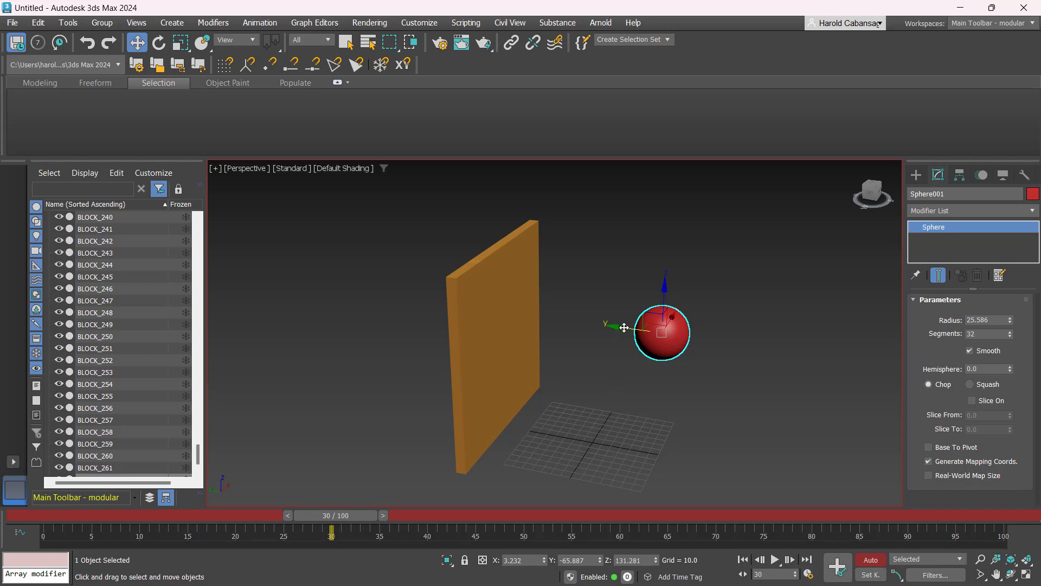
pyautogui.moveTo(624, 328); pyautogui.dragTo(270, 271)
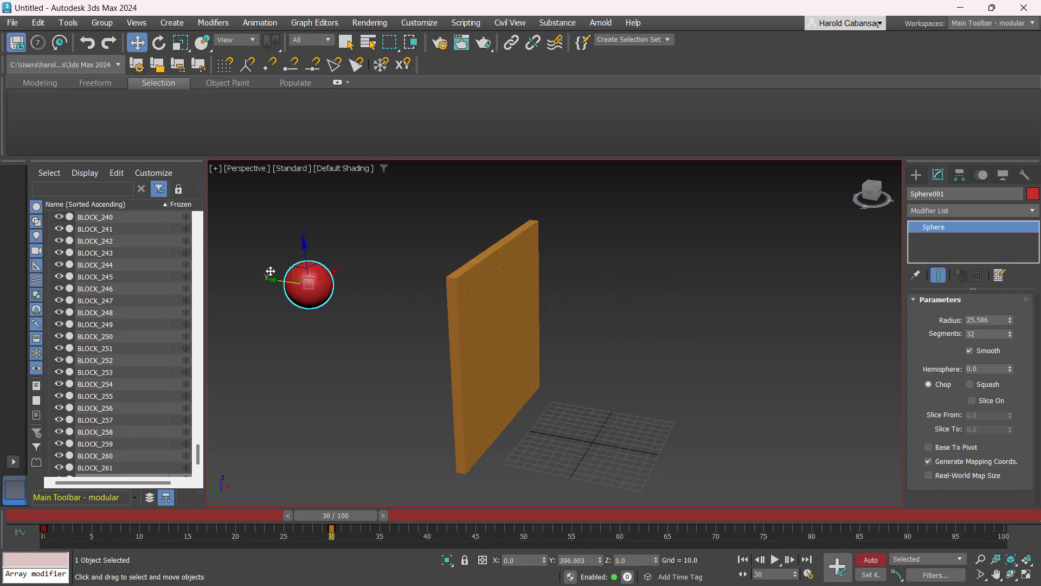
pyautogui.moveTo(343, 515)
pyautogui.mouseDown()
pyautogui.moveTo(54, 515)
pyautogui.moveTo(369, 503)
pyautogui.moveTo(2, 494)
pyautogui.moveTo(334, 510)
pyautogui.mouseUp()
pyautogui.press('w')
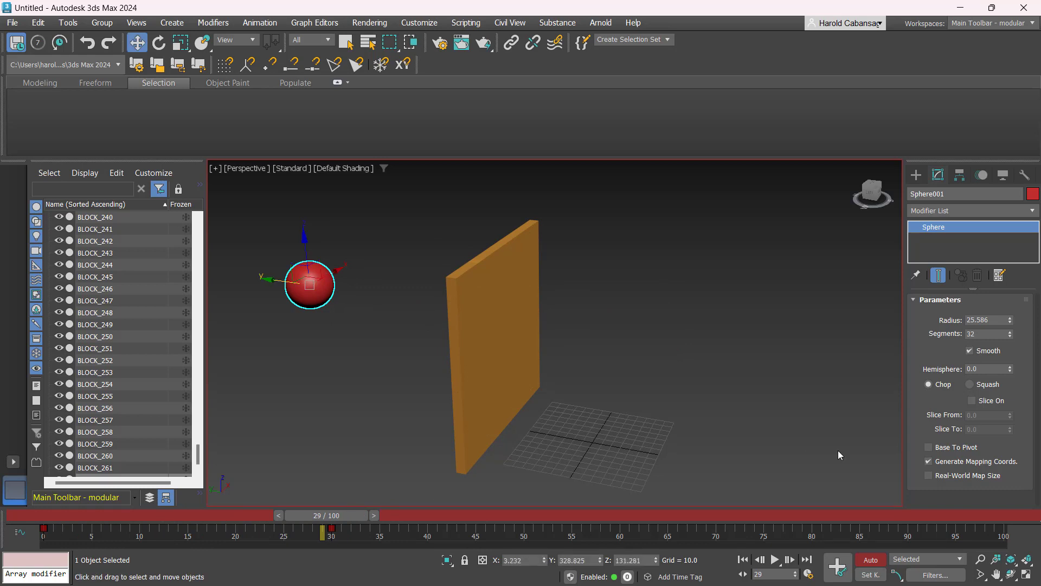
pyautogui.click(871, 560)
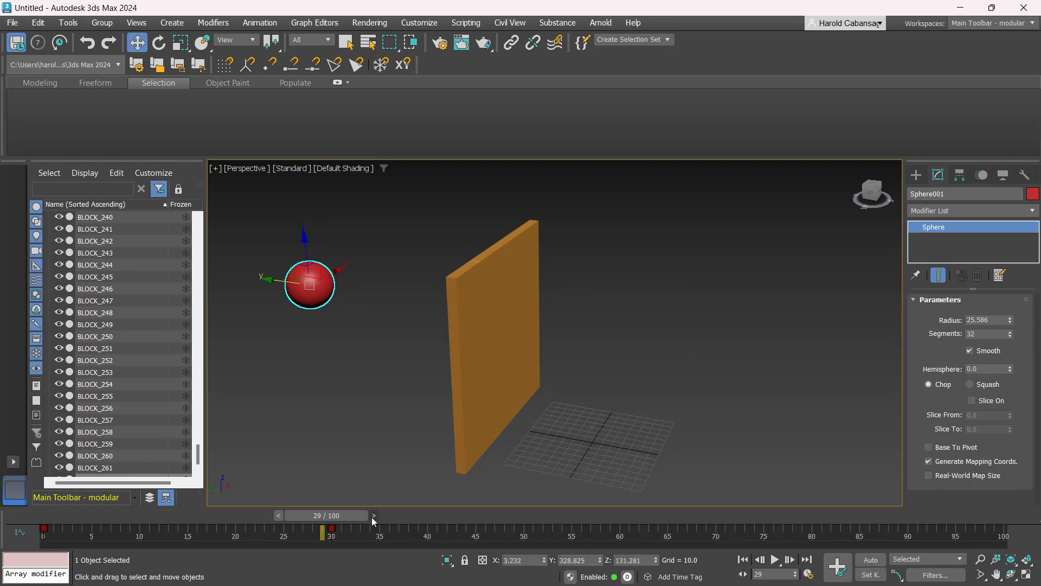
# - Set the sphere as a MassFX Kinematic Rigid Body
pyautogui.moveTo(372, 516); pyautogui.dragTo(174, 510)
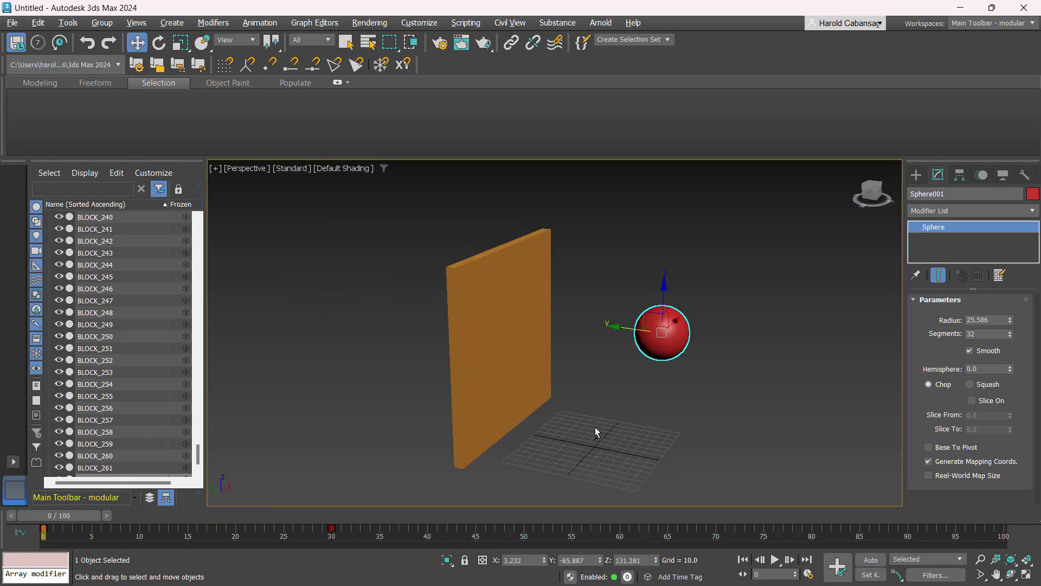
pyautogui.moveTo(634, 431); pyautogui.dragTo(582, 448, button='middle')
pyautogui.click(582, 448)
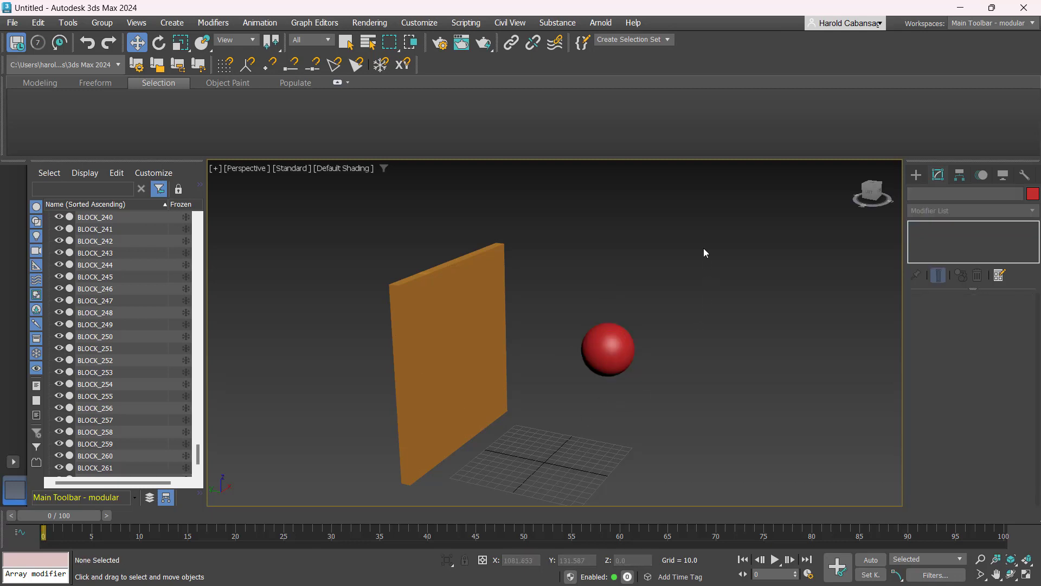
pyautogui.moveTo(704, 223); pyautogui.dragTo(562, 412)
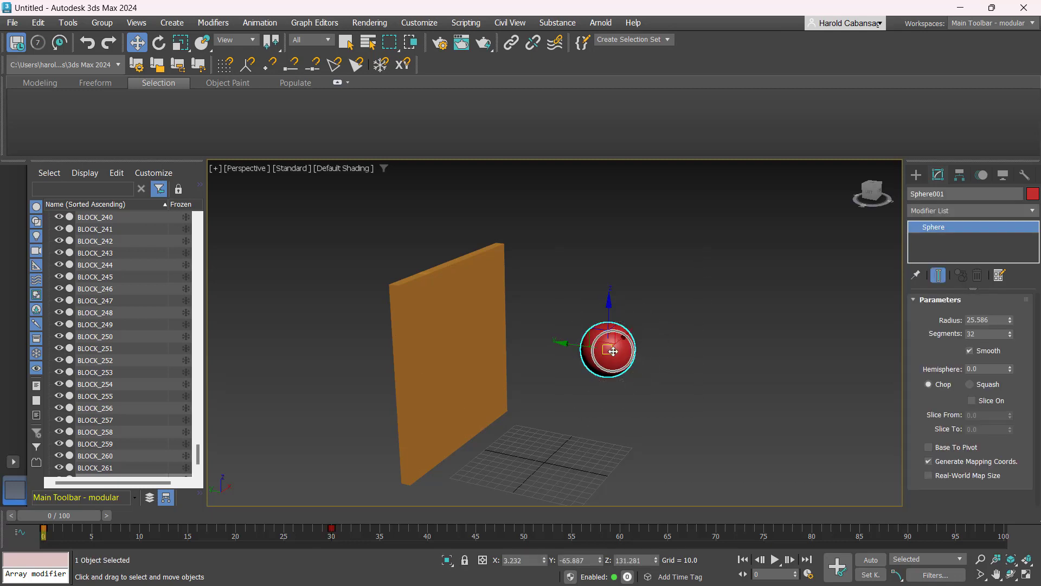
pyautogui.click(252, 24)
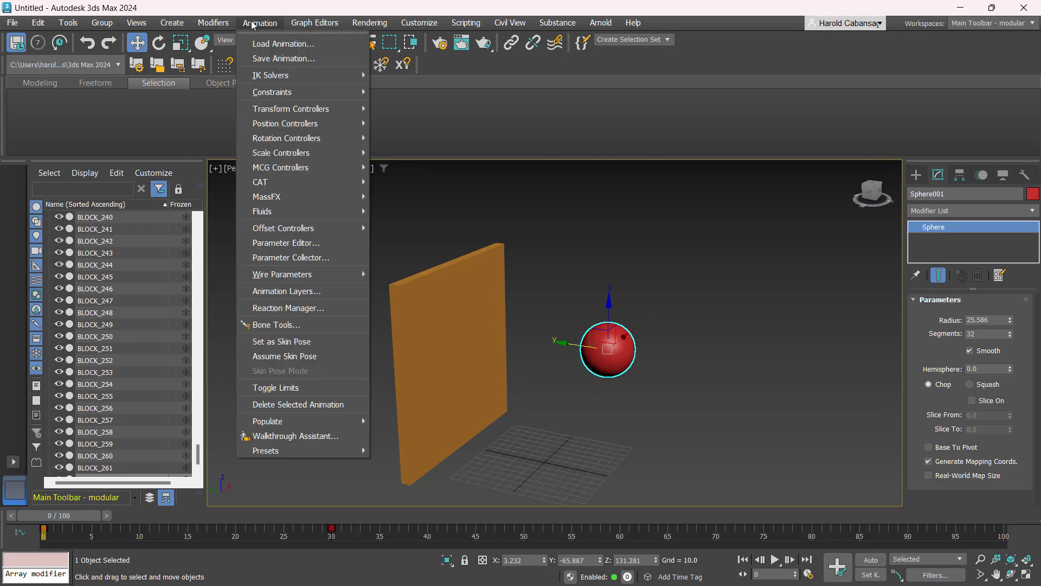
pyautogui.moveTo(287, 195)
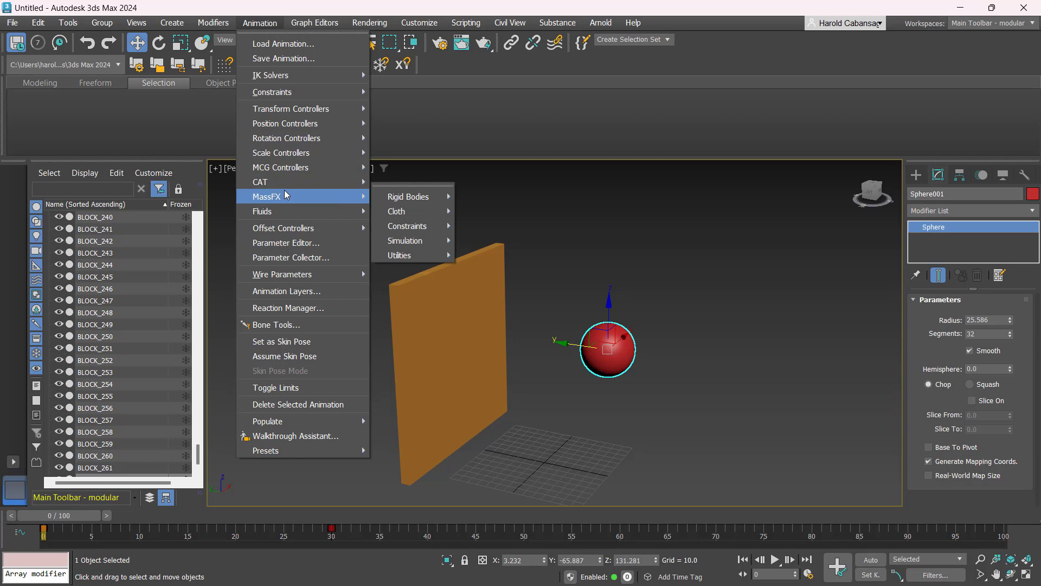
pyautogui.moveTo(416, 198)
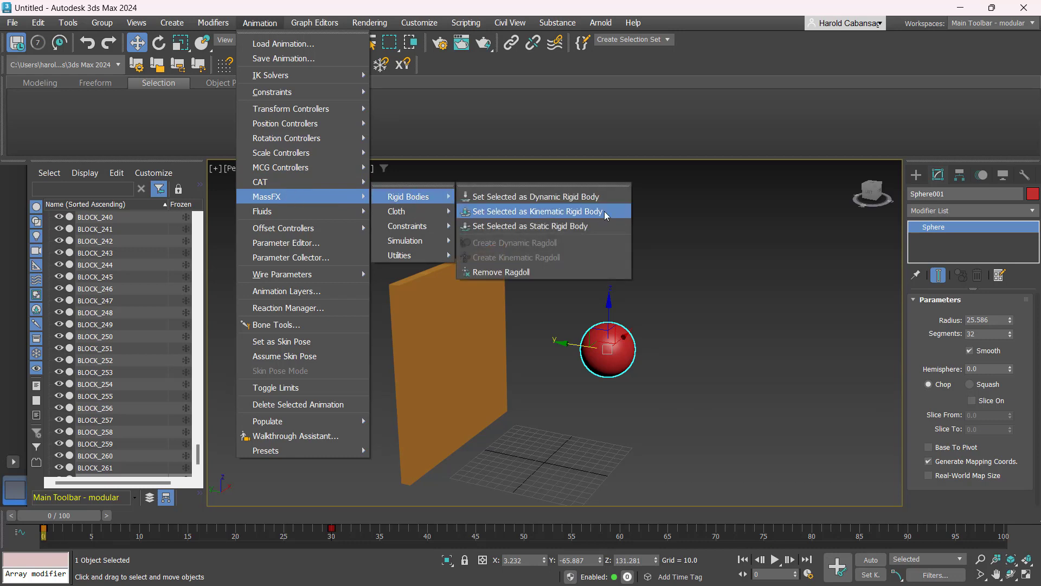
pyautogui.click(585, 216)
pyautogui.click(584, 211)
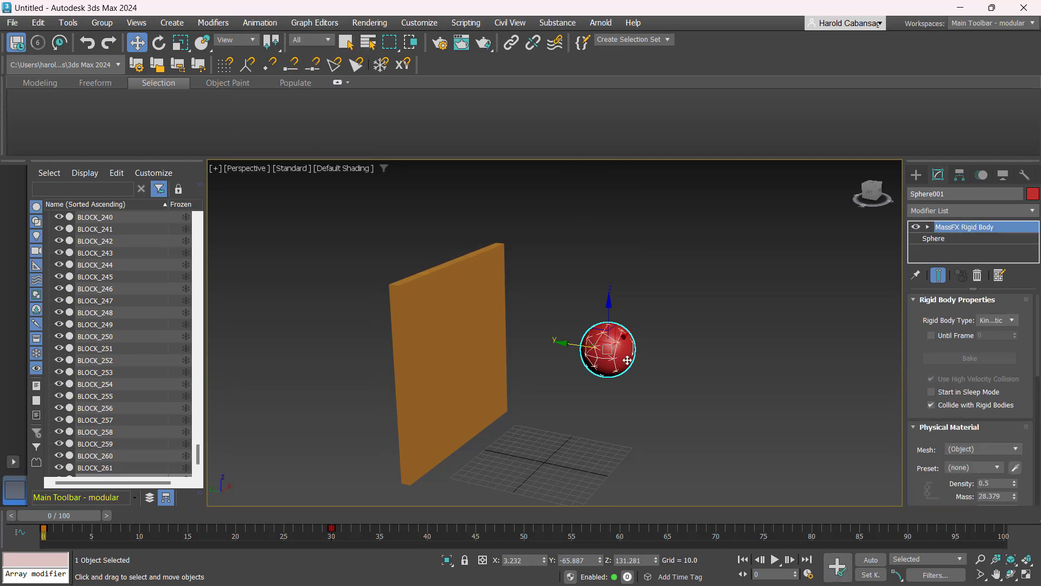
# - Select all the shelled blocks and set them as MassFX Dynamic Rigid Bodies
pyautogui.keyDown('alt'); pyautogui.moveTo(539, 393); pyautogui.dragTo(554, 406, button='middle'); pyautogui.keyUp('alt')
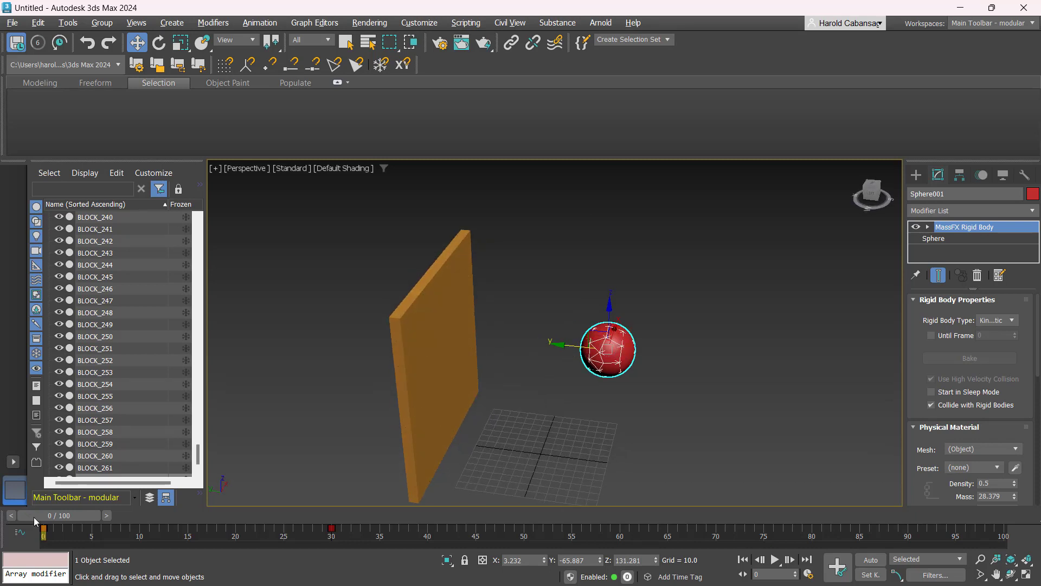
pyautogui.moveTo(34, 516)
pyautogui.mouseDown()
pyautogui.moveTo(252, 519)
pyautogui.moveTo(32, 516)
pyautogui.mouseUp()
pyautogui.moveTo(539, 367); pyautogui.dragTo(578, 361, button='middle')
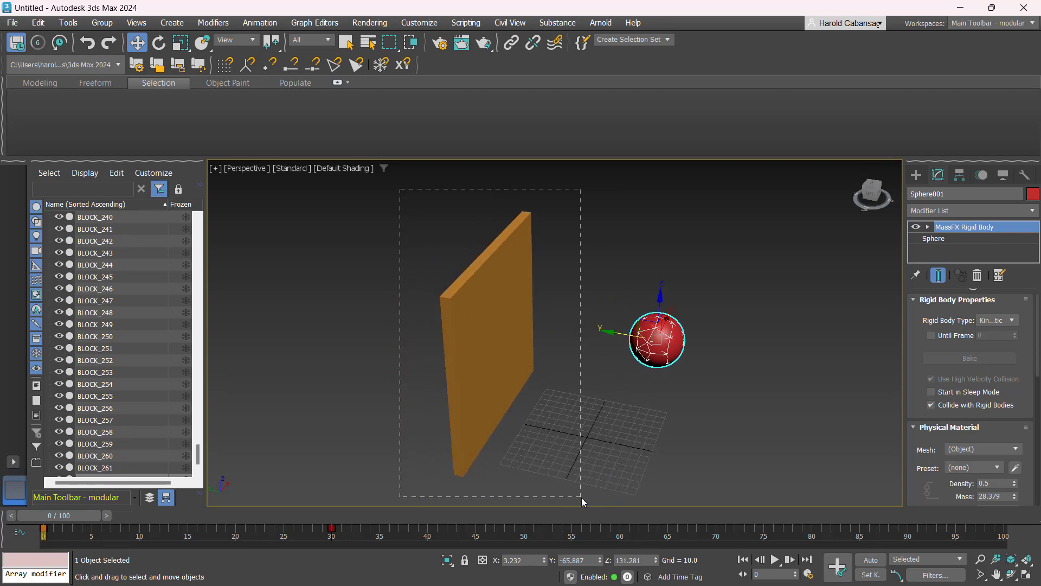
pyautogui.moveTo(581, 497); pyautogui.dragTo(581, 497)
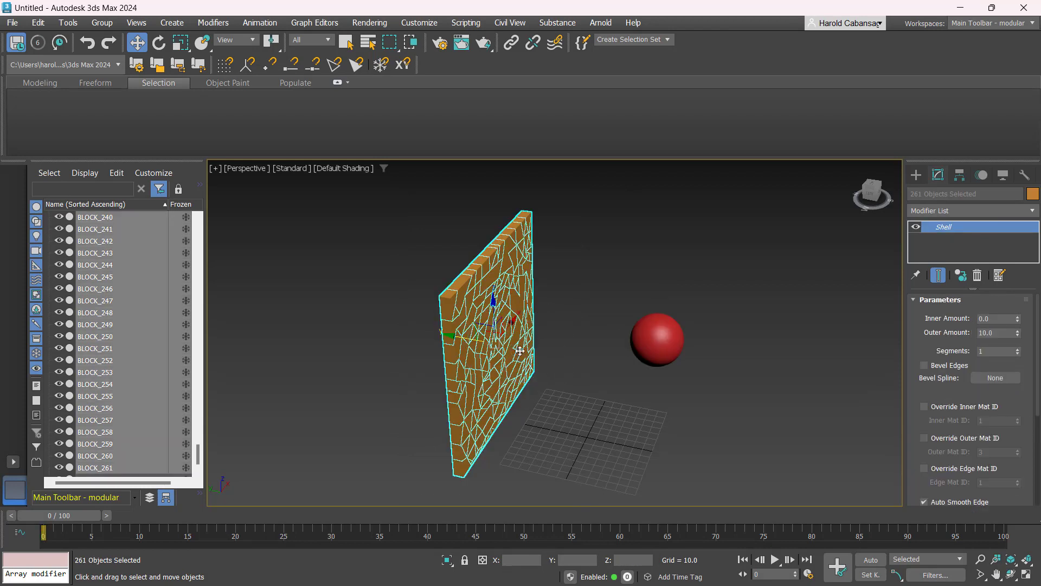
pyautogui.moveTo(593, 476); pyautogui.dragTo(580, 500)
pyautogui.click(259, 22)
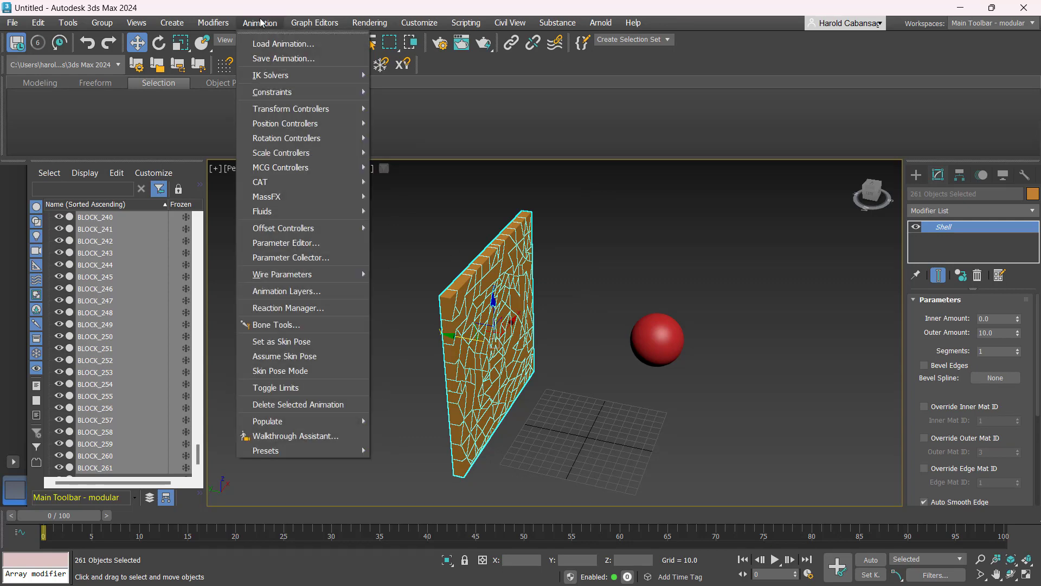
pyautogui.moveTo(270, 199)
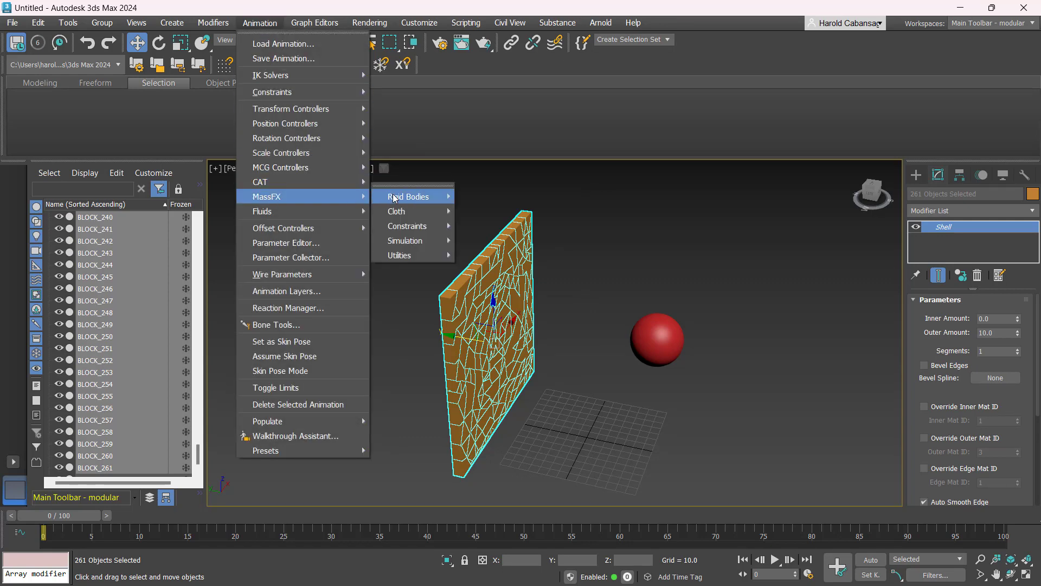
pyautogui.moveTo(394, 198)
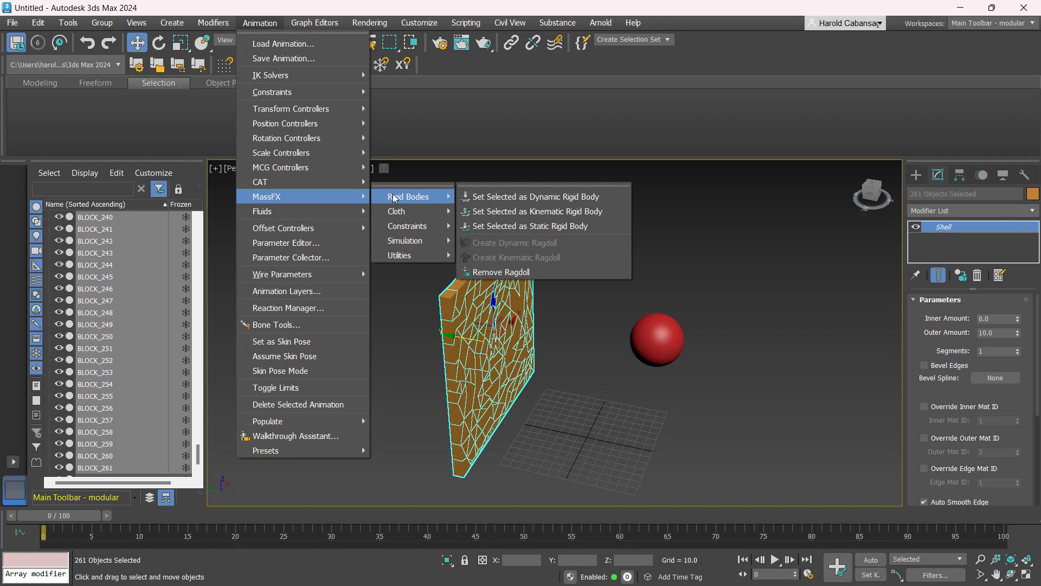
pyautogui.click(527, 196)
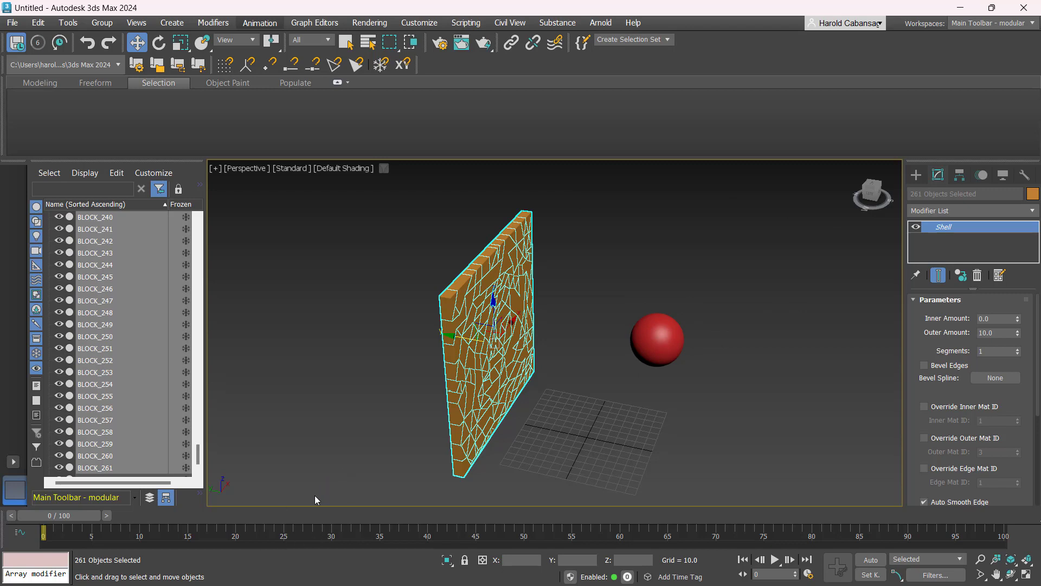
# - Inspect a single block's MassFX Rigid Body modifier properties
pyautogui.press('ctrl')
pyautogui.press('ctrl')
pyautogui.press('ctrl')
pyautogui.click(550, 418)
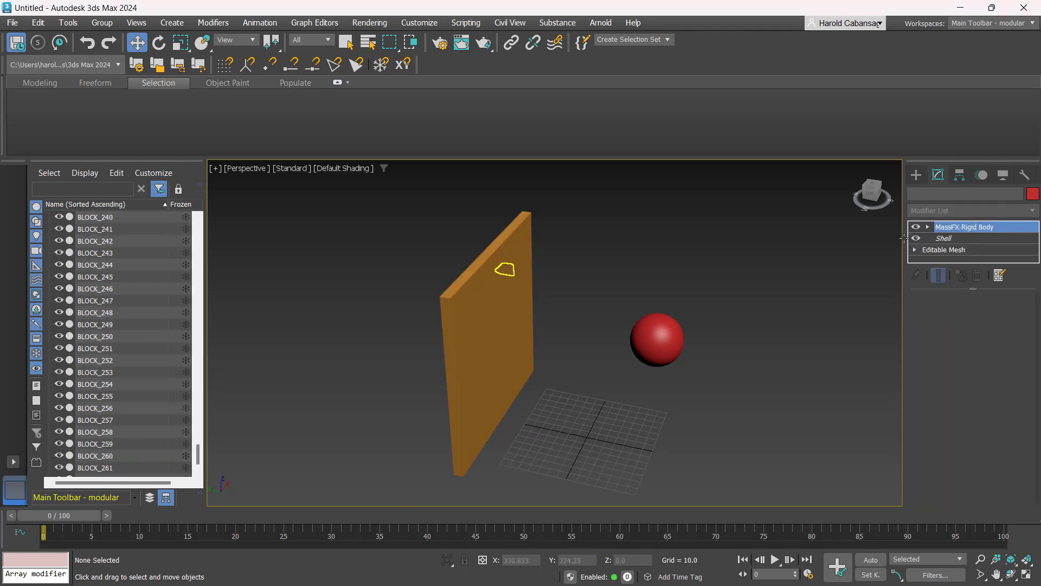
pyautogui.click(506, 270)
pyautogui.click(957, 228)
pyautogui.press('ctrl')
pyautogui.press('ctrl')
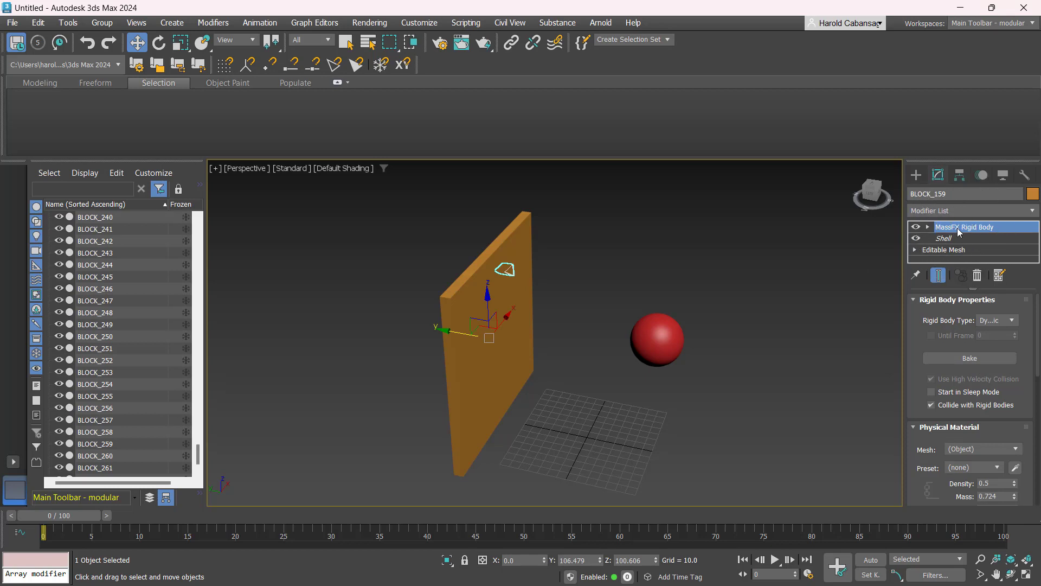
pyautogui.click(618, 411)
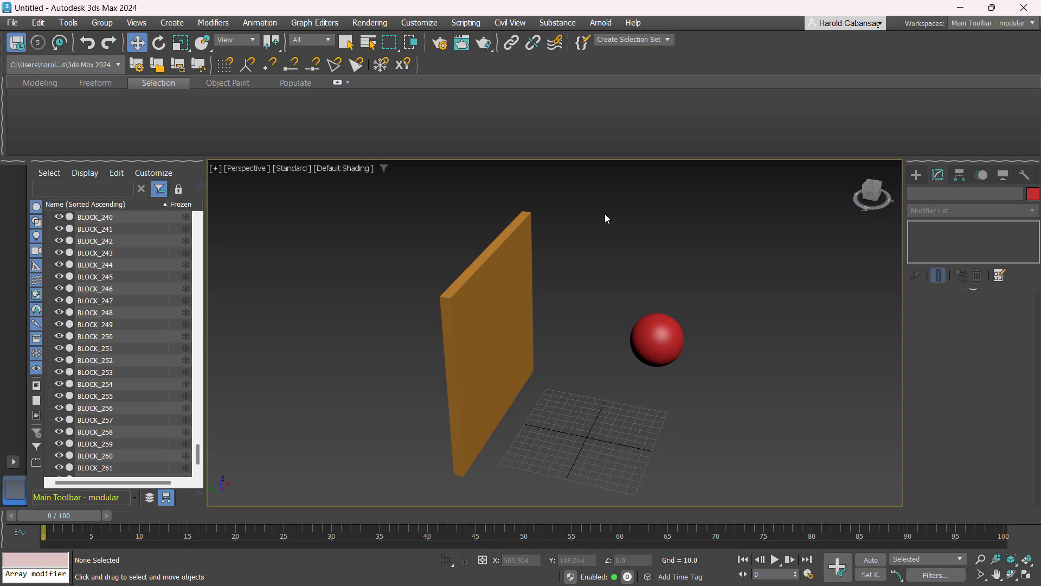
# - Select the sphere and open the MassFX Tools on its rigid body editing tab
pyautogui.moveTo(604, 213); pyautogui.dragTo(751, 418)
pyautogui.moveTo(669, 337); pyautogui.dragTo(670, 337)
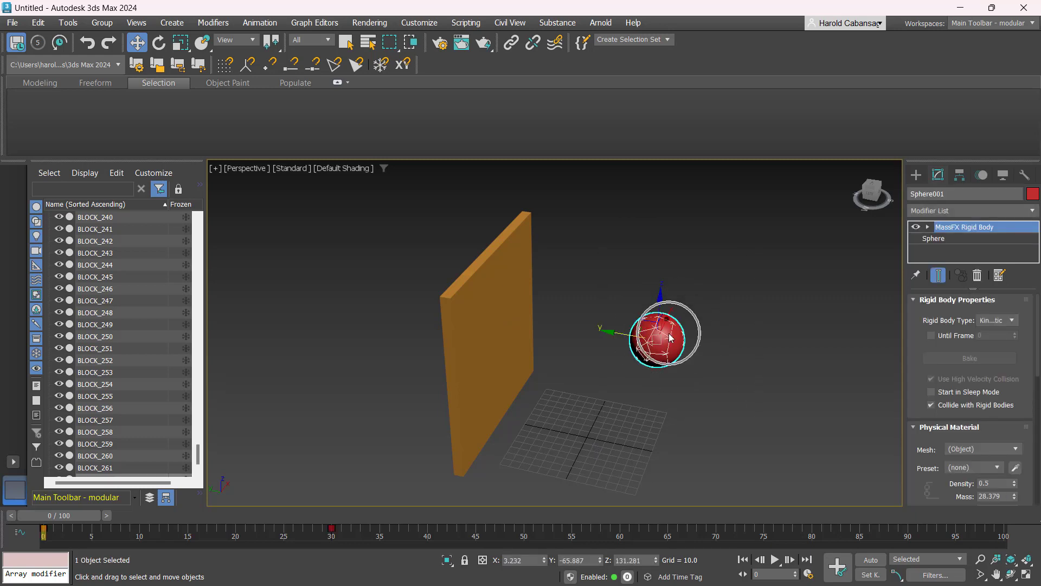
pyautogui.click(259, 23)
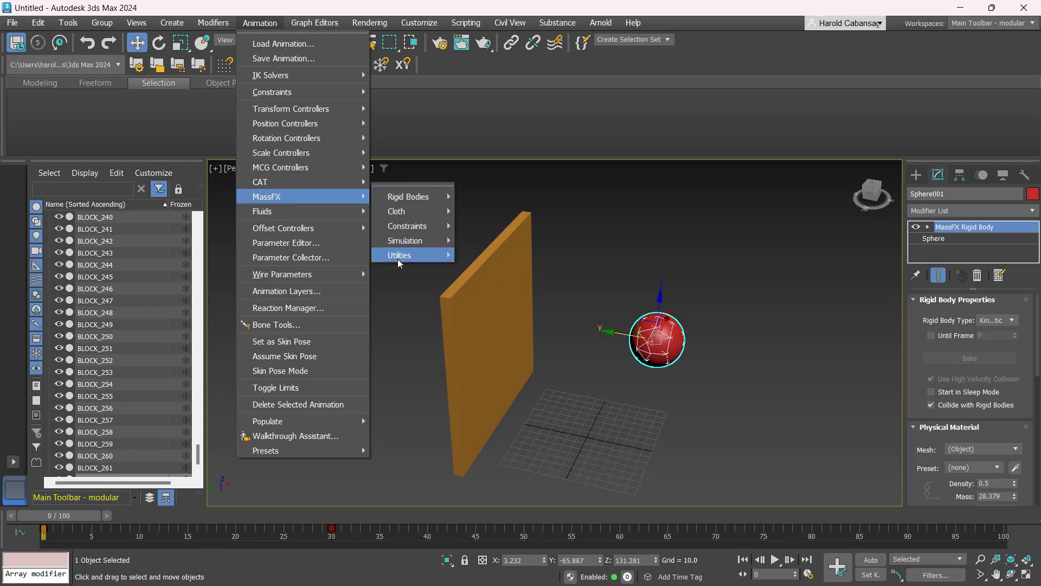
pyautogui.moveTo(398, 260)
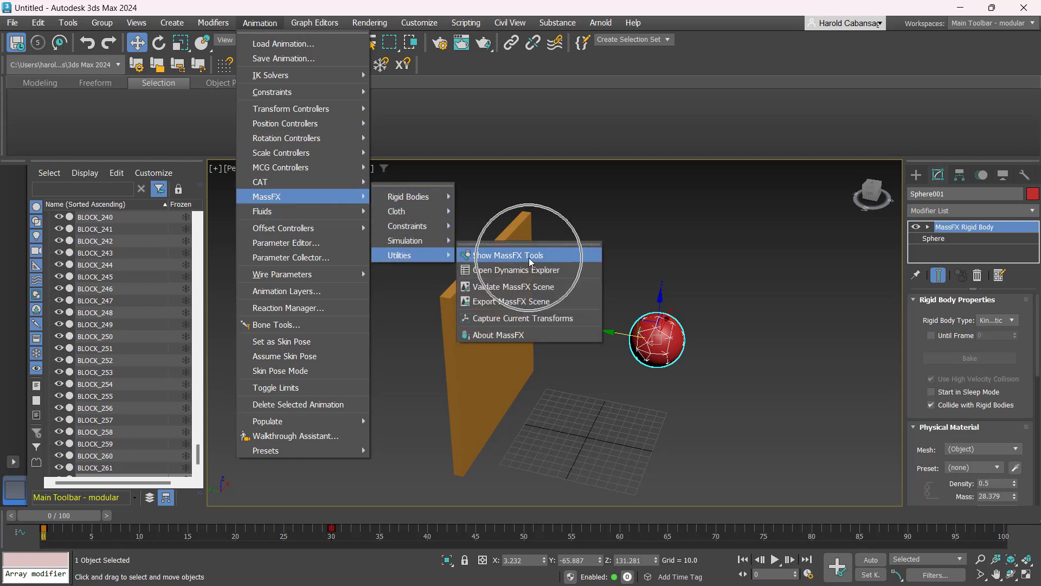
pyautogui.click(549, 259)
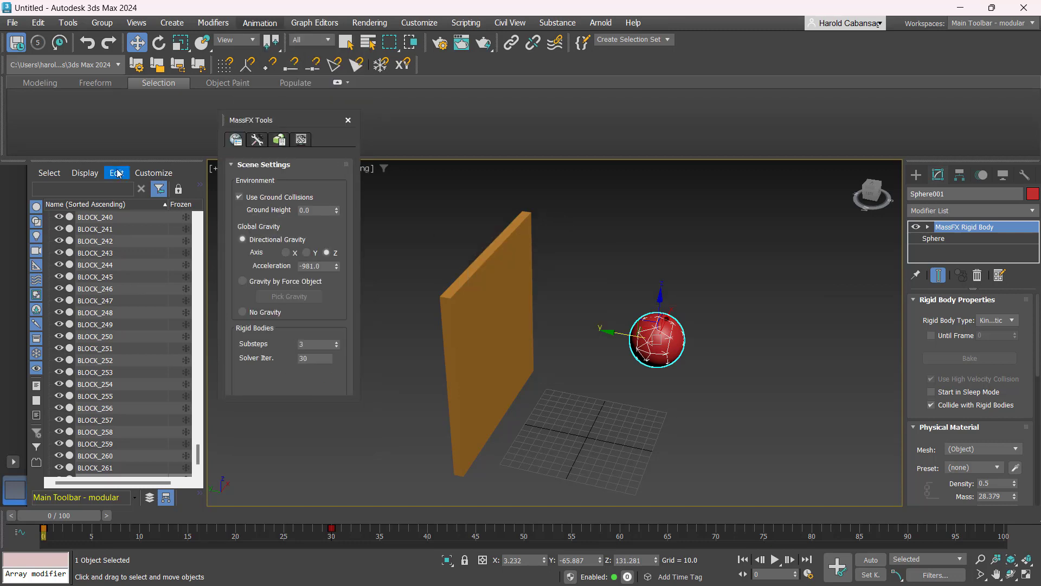
pyautogui.moveTo(269, 115); pyautogui.dragTo(239, 110)
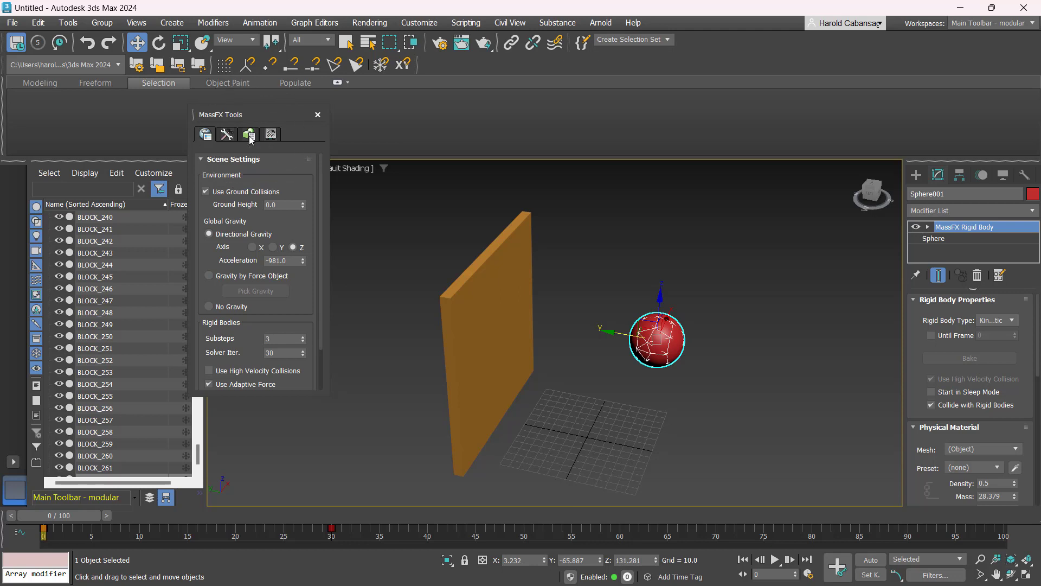
pyautogui.click(249, 135)
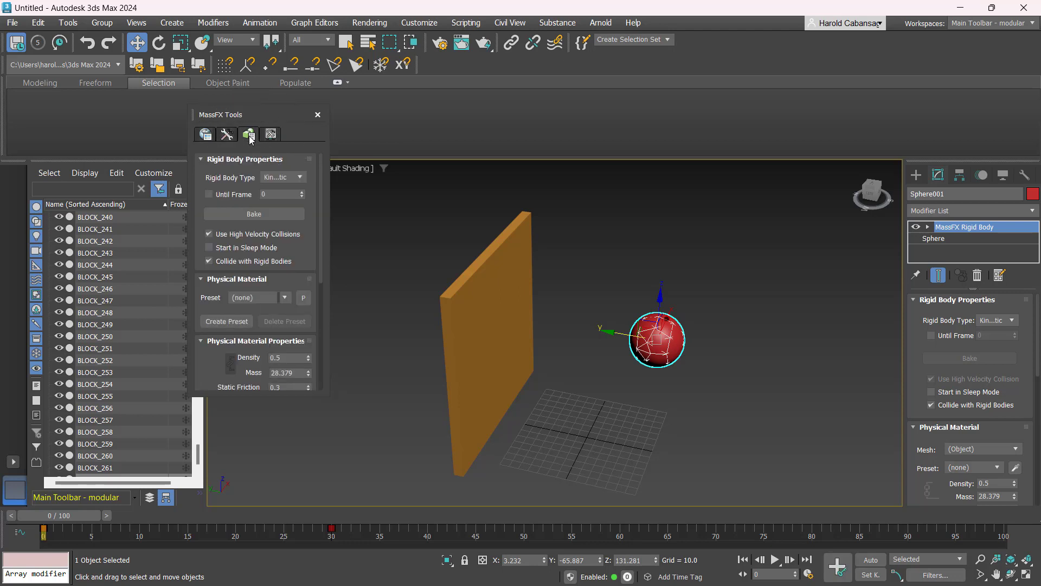
# - Enable the sphere's Until Frame option and set it to 100
pyautogui.press('ctrl')
pyautogui.moveTo(575, 263); pyautogui.dragTo(734, 393)
pyautogui.moveTo(591, 265); pyautogui.dragTo(708, 396)
pyautogui.click(280, 194)
pyautogui.write('100')
pyautogui.click(208, 193)
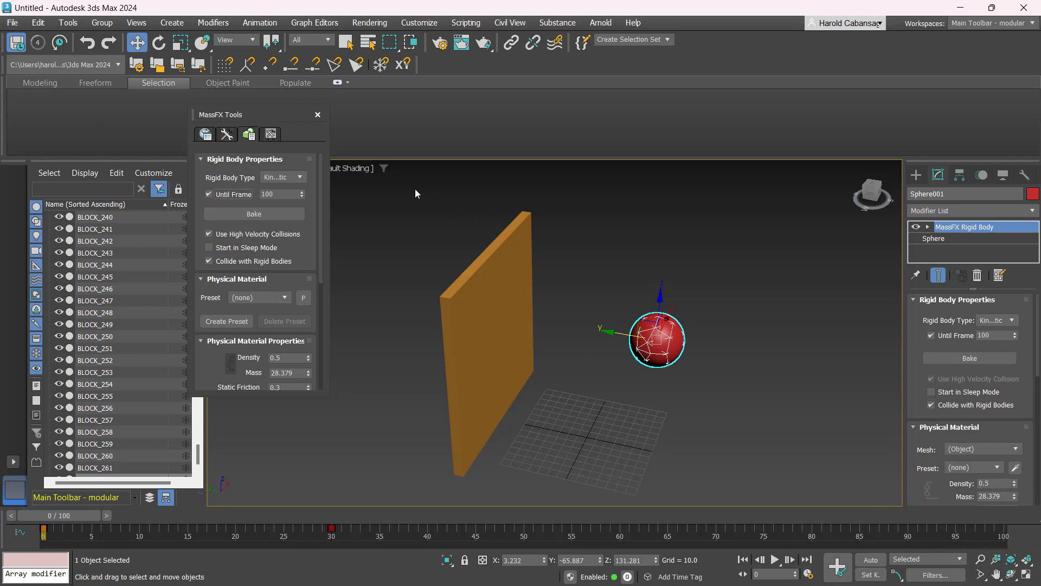
# - Select all objects, enable Start in Sleep Mode, and bake the MassFX simulation
pyautogui.moveTo(415, 190); pyautogui.dragTo(525, 324)
pyautogui.moveTo(720, 486); pyautogui.dragTo(720, 485)
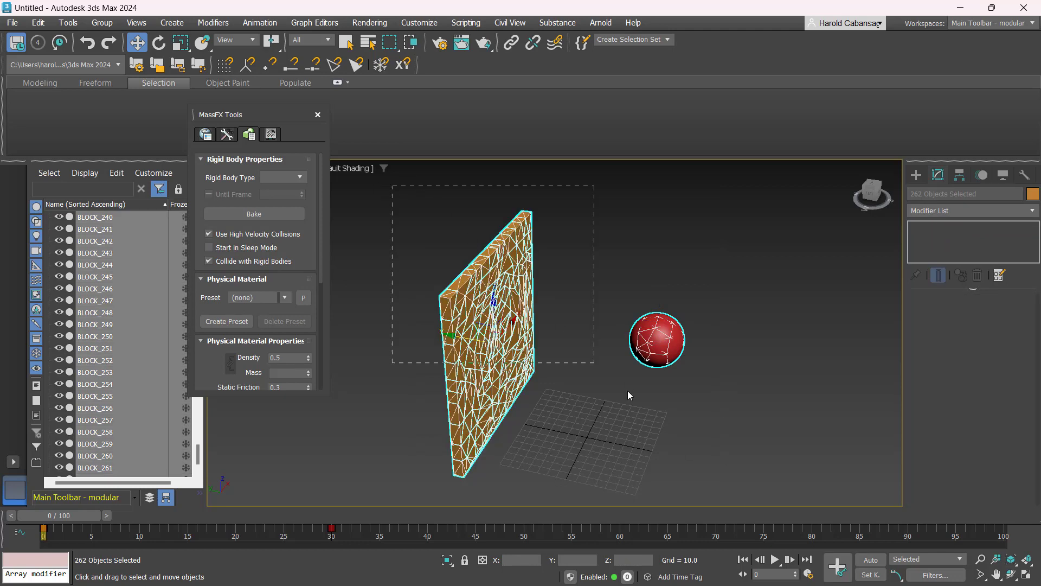
pyautogui.moveTo(628, 395); pyautogui.dragTo(743, 499)
pyautogui.click(211, 248)
pyautogui.click(260, 213)
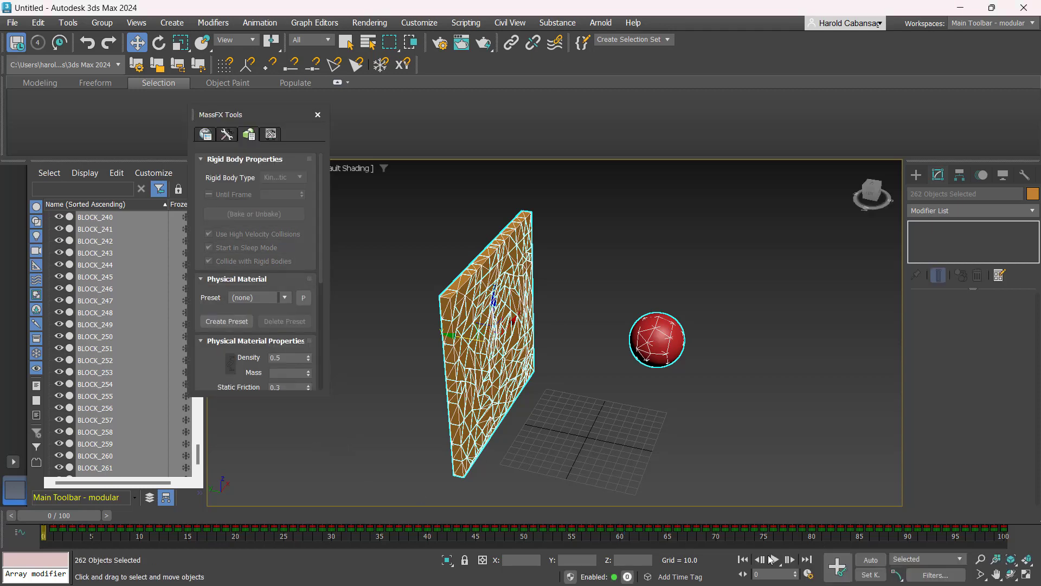
# - Play the baked animation to watch the sphere hit the panel
pyautogui.click(789, 493)
pyautogui.click(773, 559)
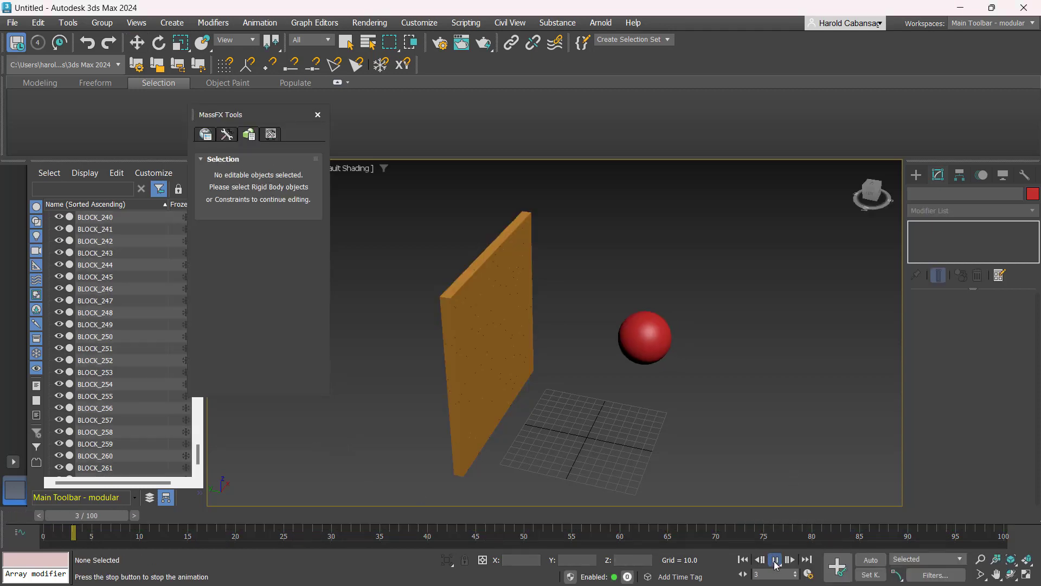